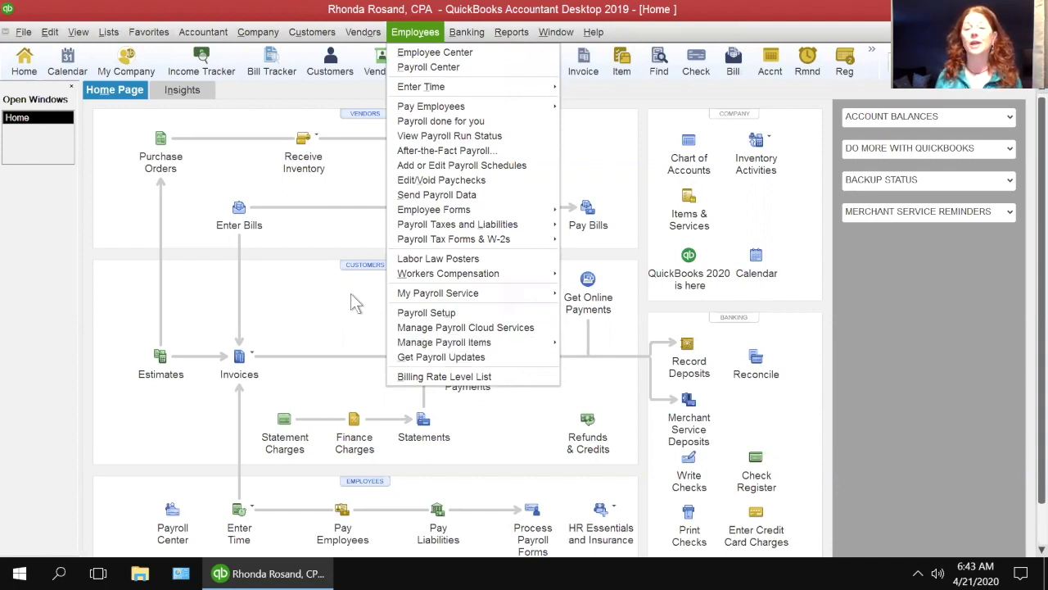
Open the Chart of Accounts and start a new account with the type Other Expense
left_click(689, 148)
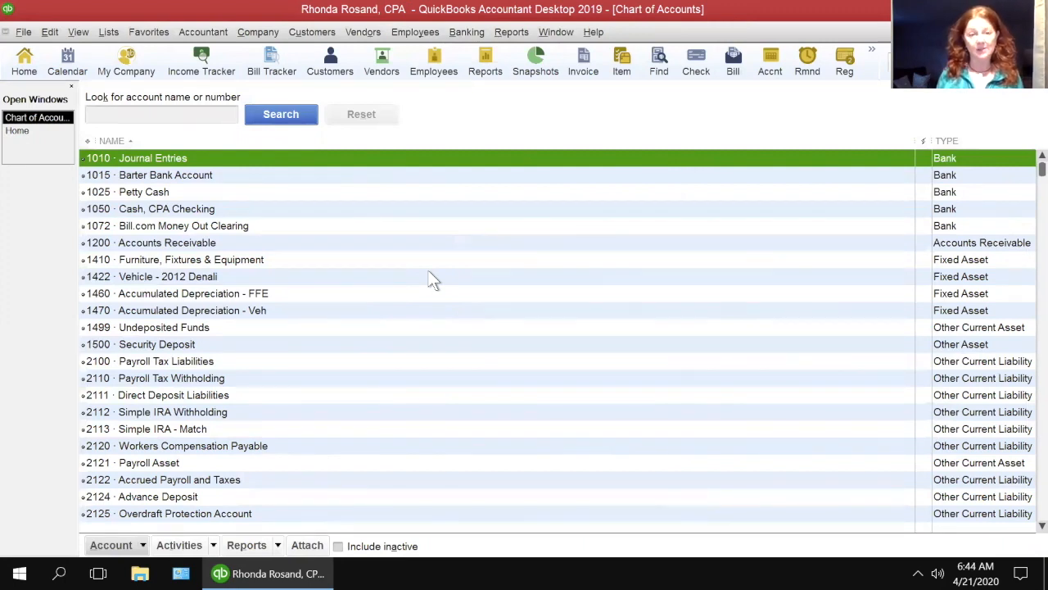
left_click(139, 549)
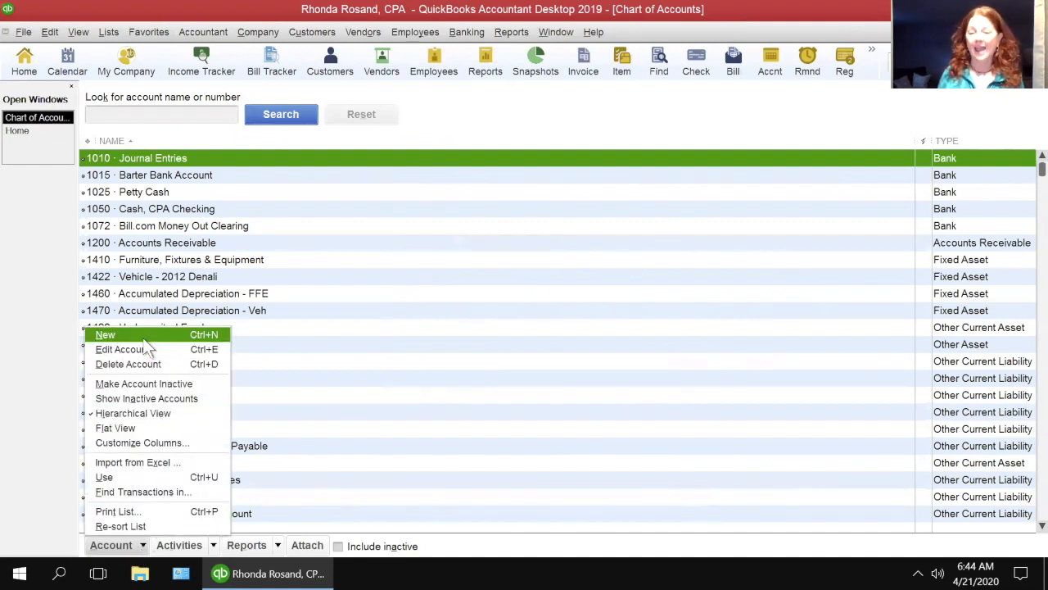
right_click(397, 309)
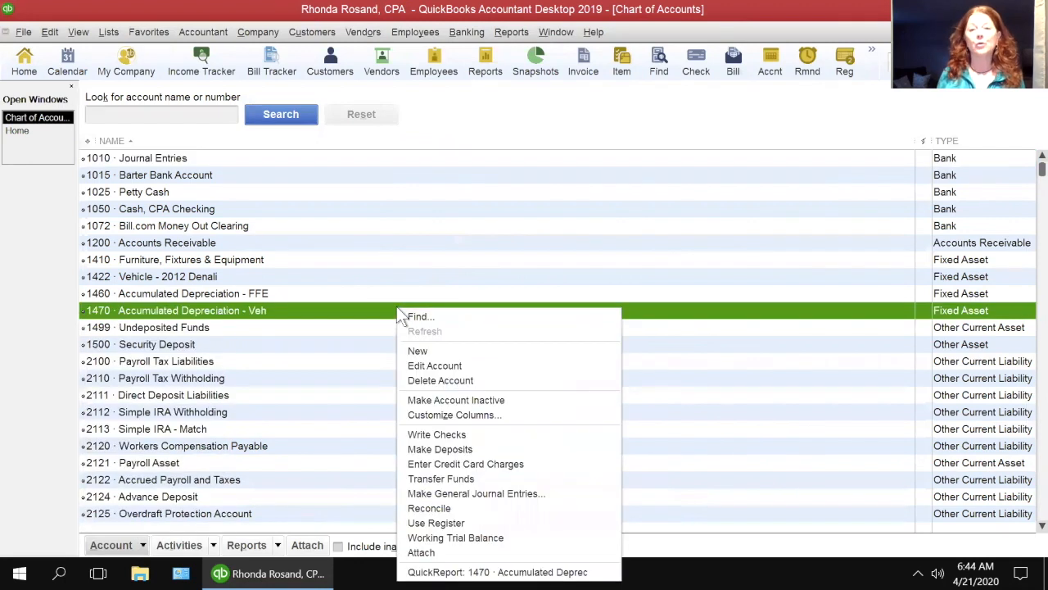
left_click(416, 352)
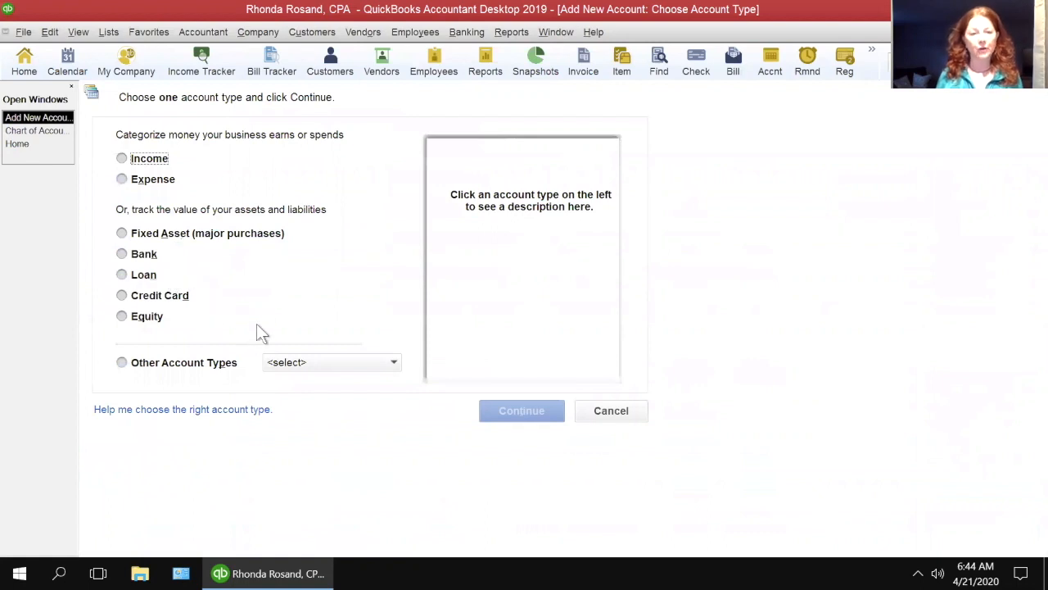
left_click(135, 366)
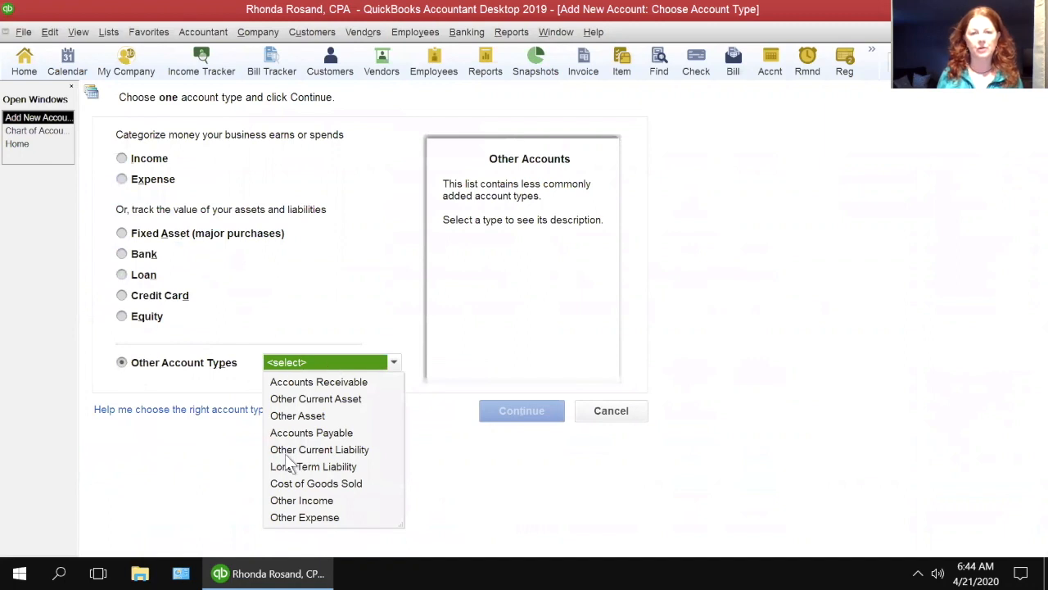
left_click(319, 516)
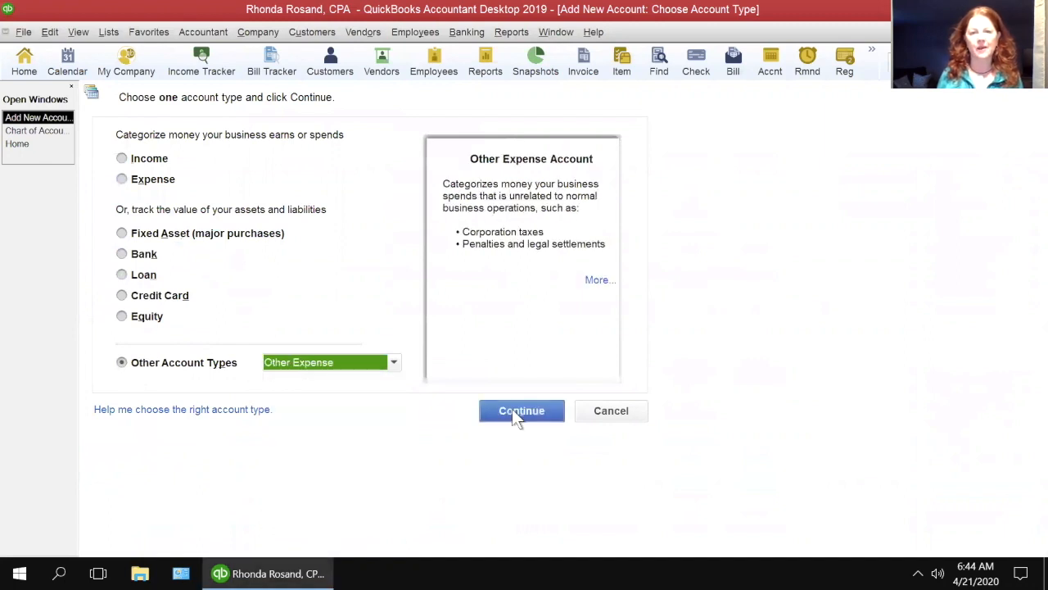
left_click(514, 410)
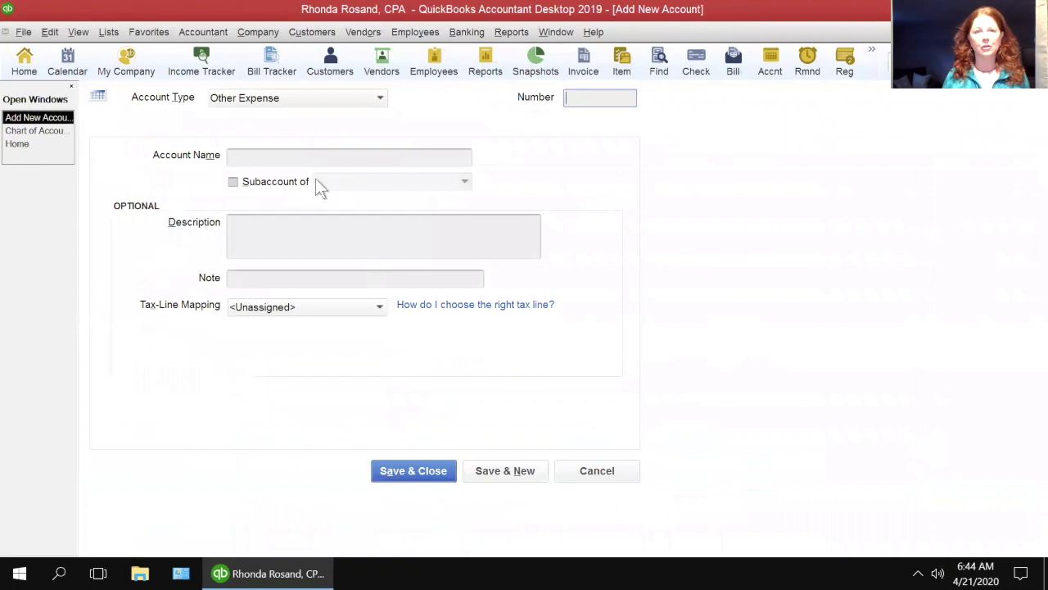
Name the new expense account COVID-19 Expenses and save it, continuing with another new account
left_click(273, 160)
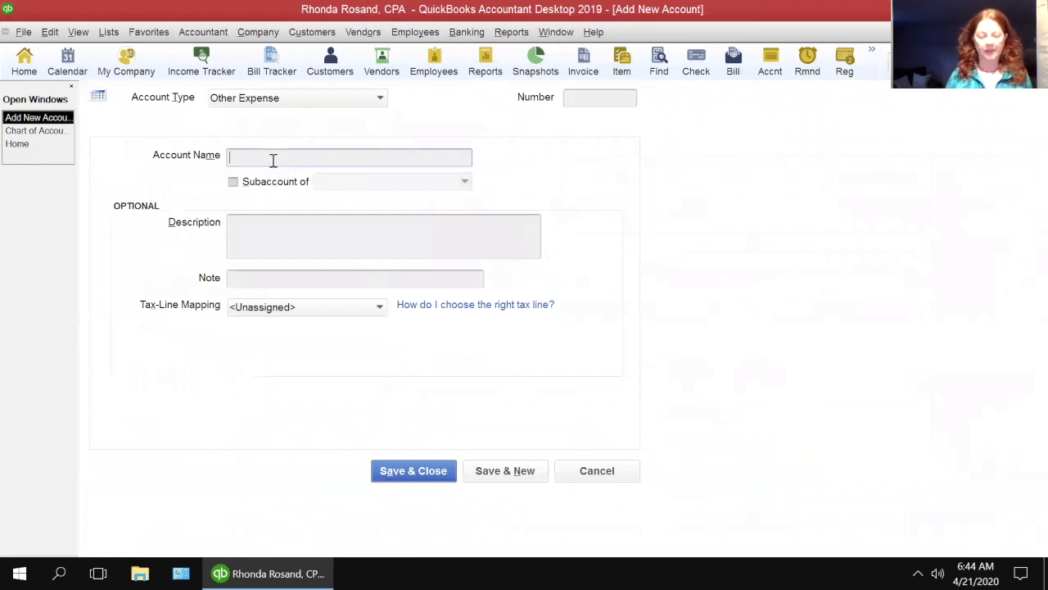
type("C")
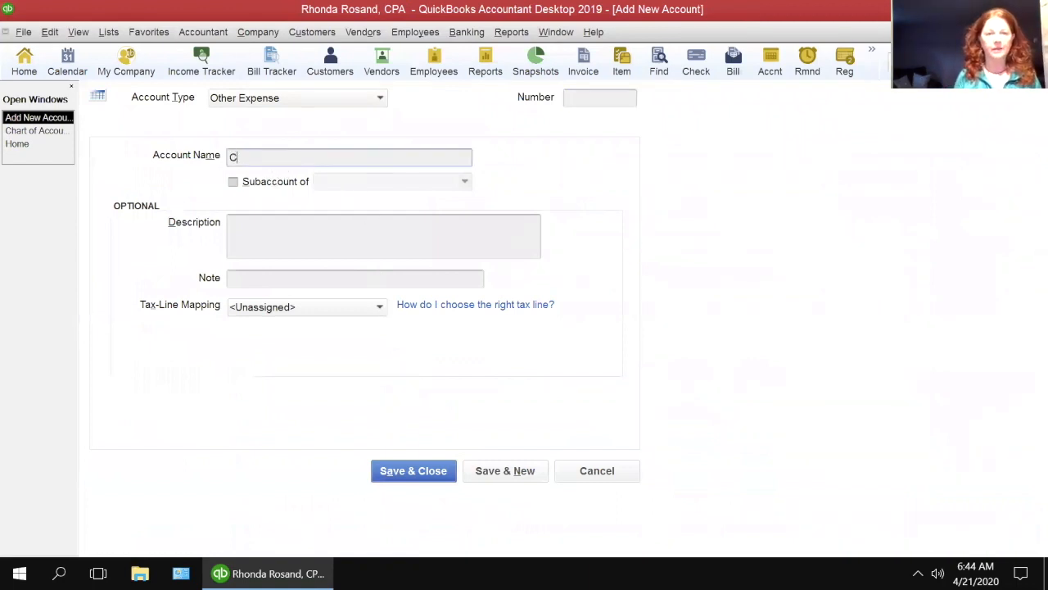
type("OVID-")
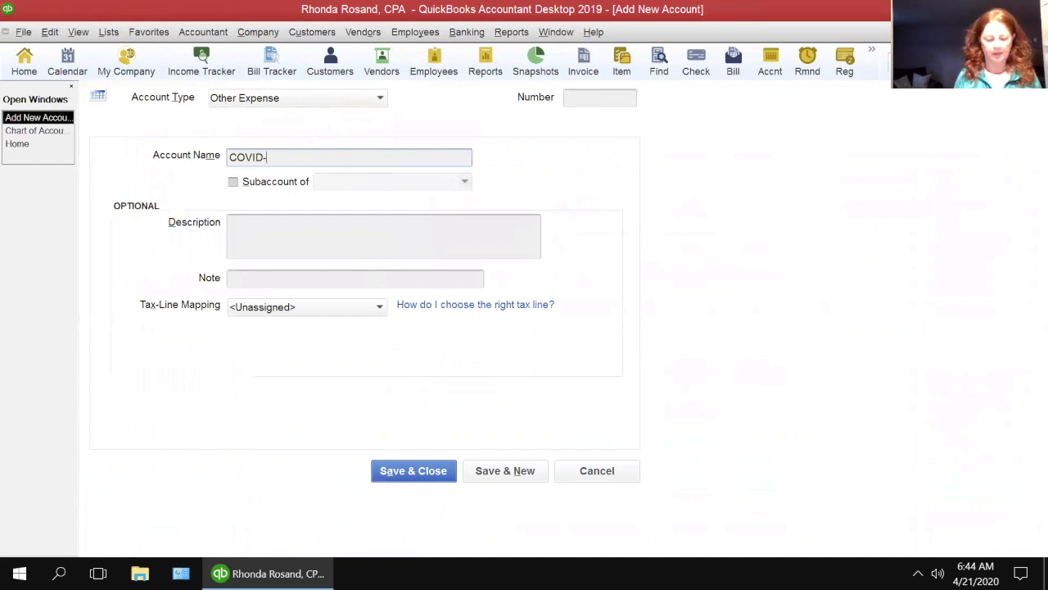
type("19 Expenses")
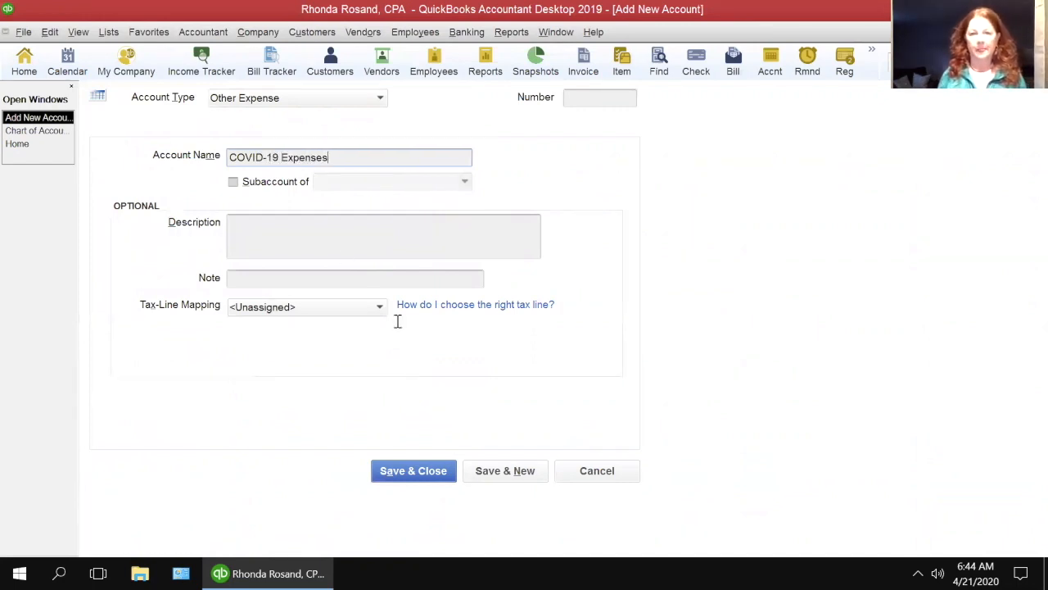
left_click(506, 472)
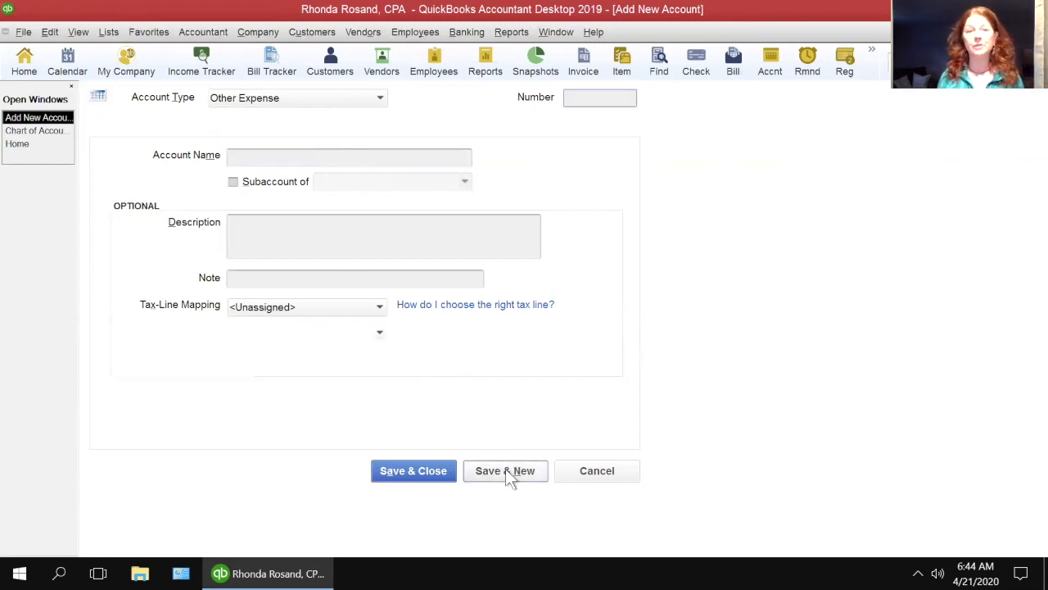
Create an Other Current Liability account named COVID-19 Payroll Liabilities, then save and close it
left_click(380, 97)
left_click(279, 236)
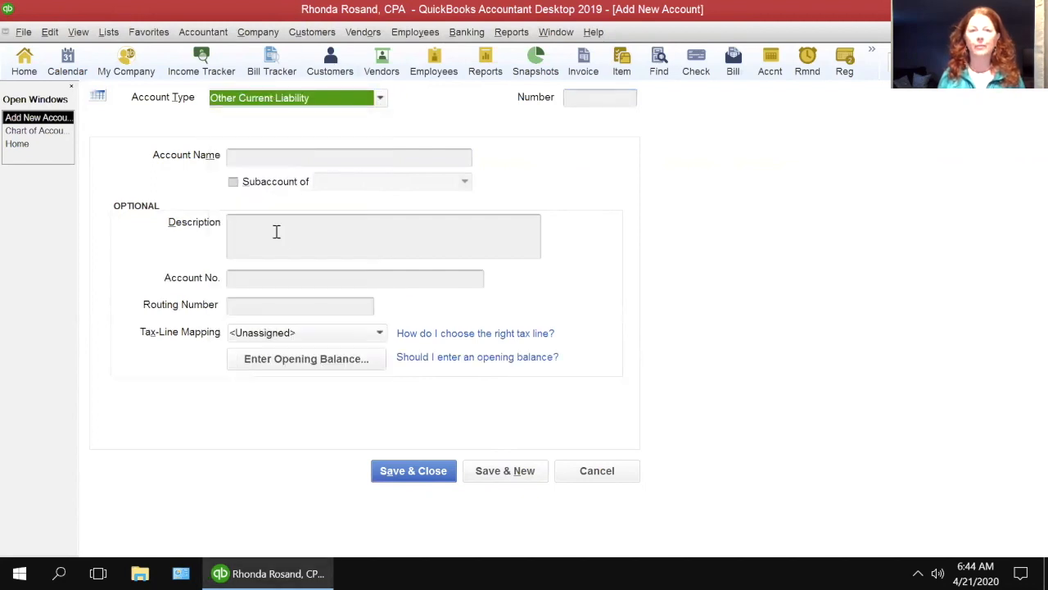
left_click(302, 156)
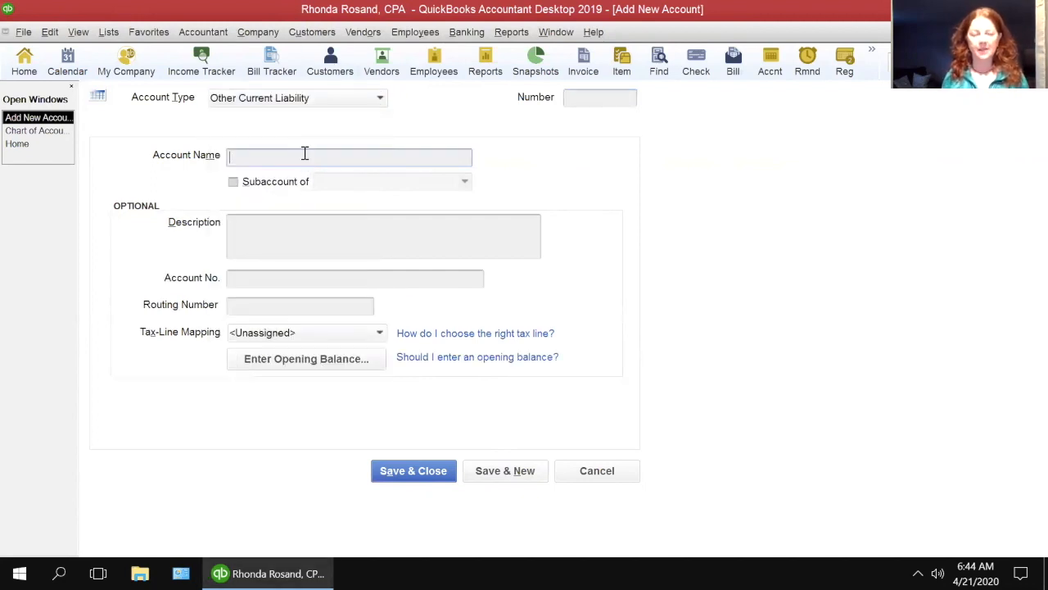
type("C")
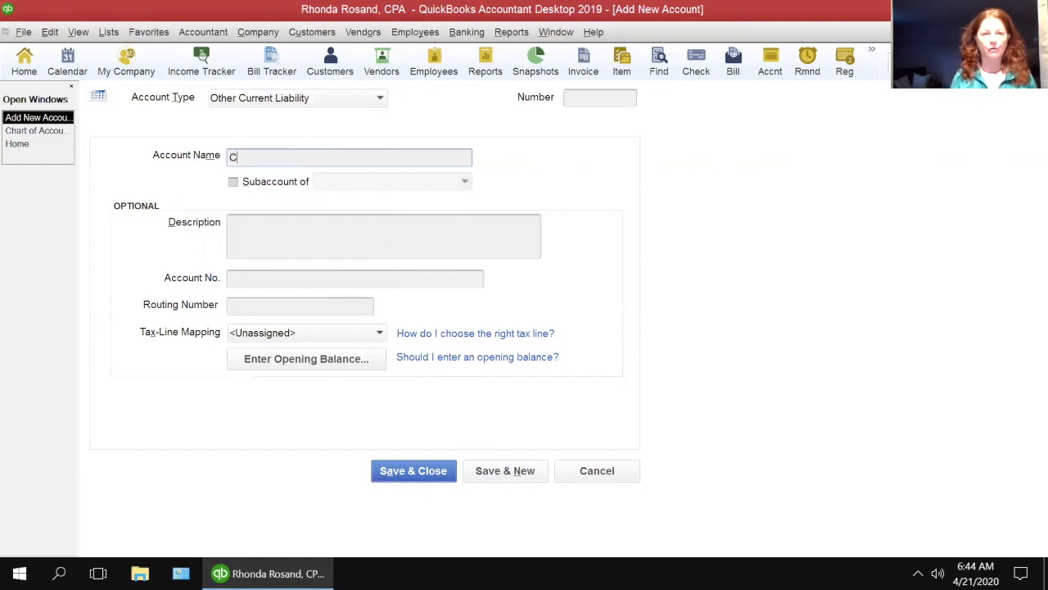
type("OVID-")
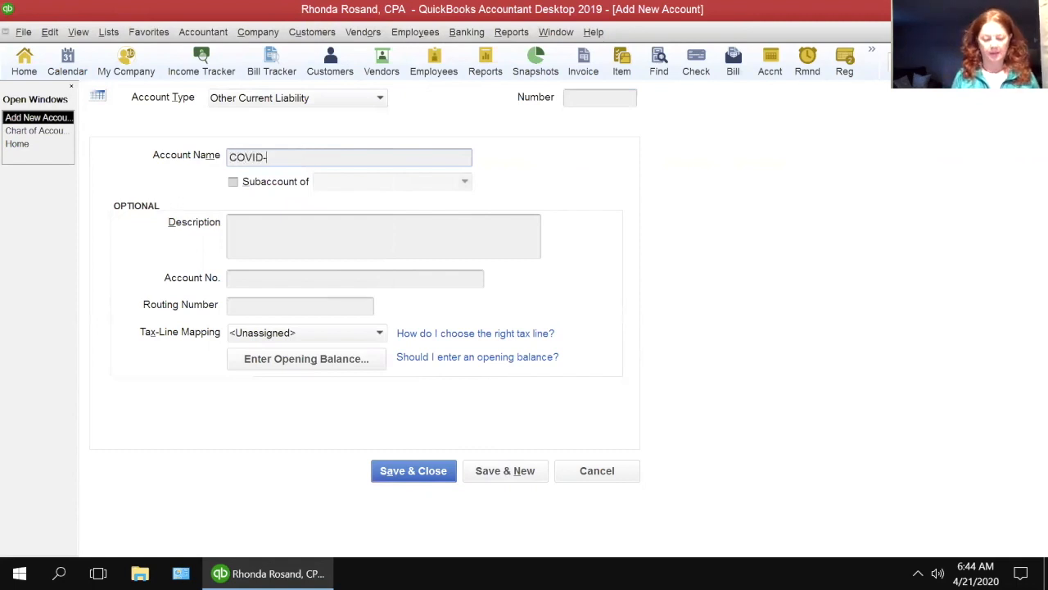
type("19 Payroll Liabilities")
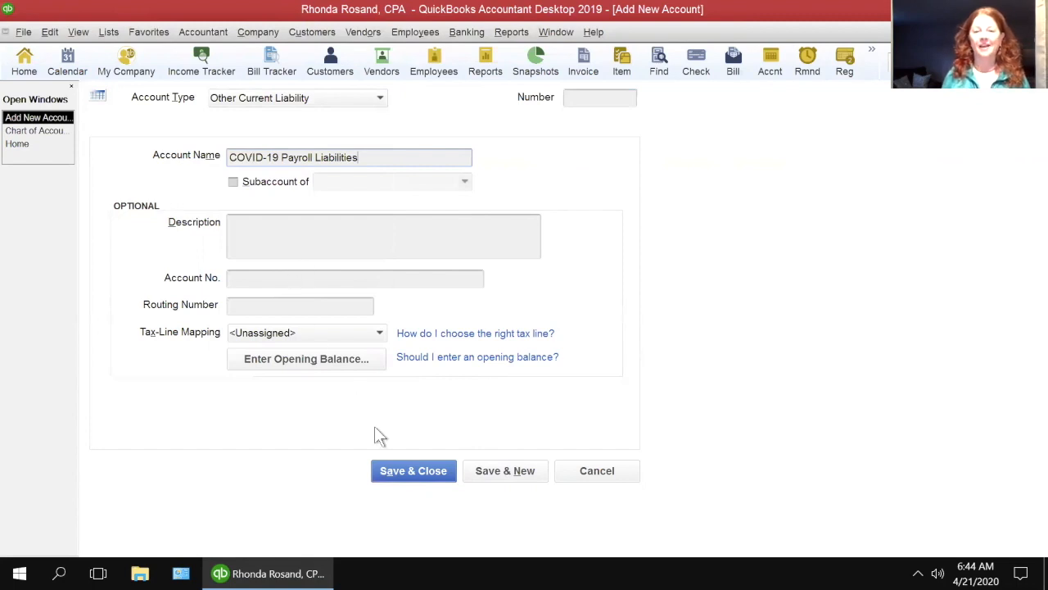
left_click(412, 471)
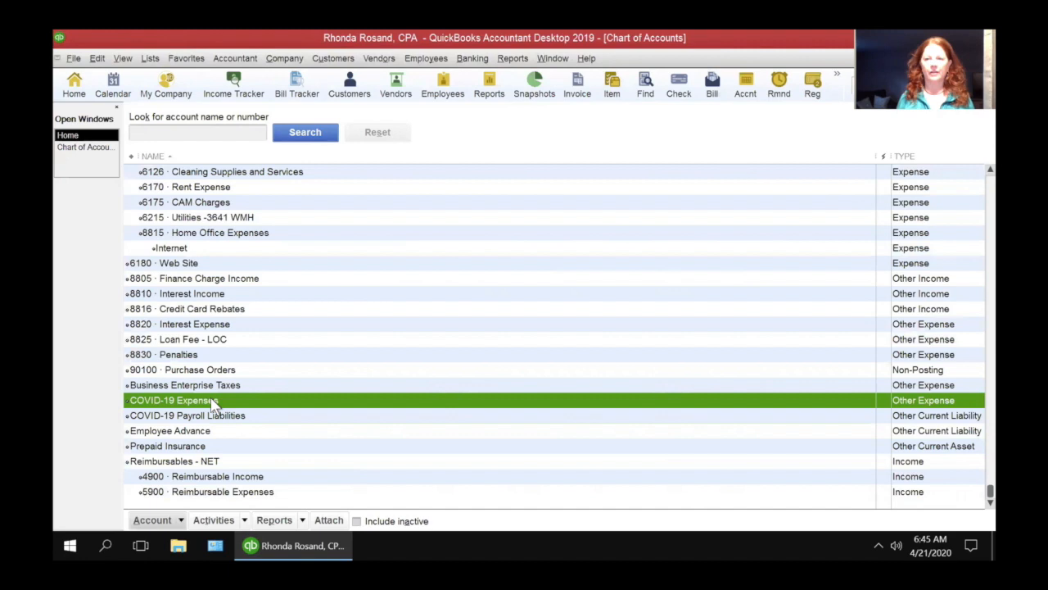
Reset the Chart of Accounts to its default sort order and locate the COVID-19 Expenses and COVID-19 Payroll Liabilities accounts
left_click(221, 409)
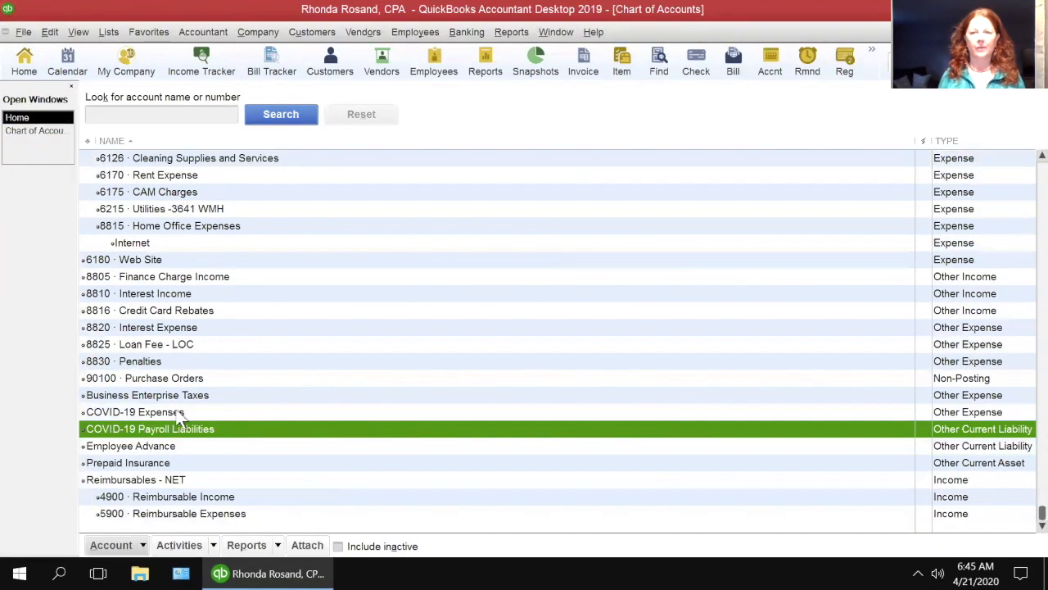
left_click(178, 413)
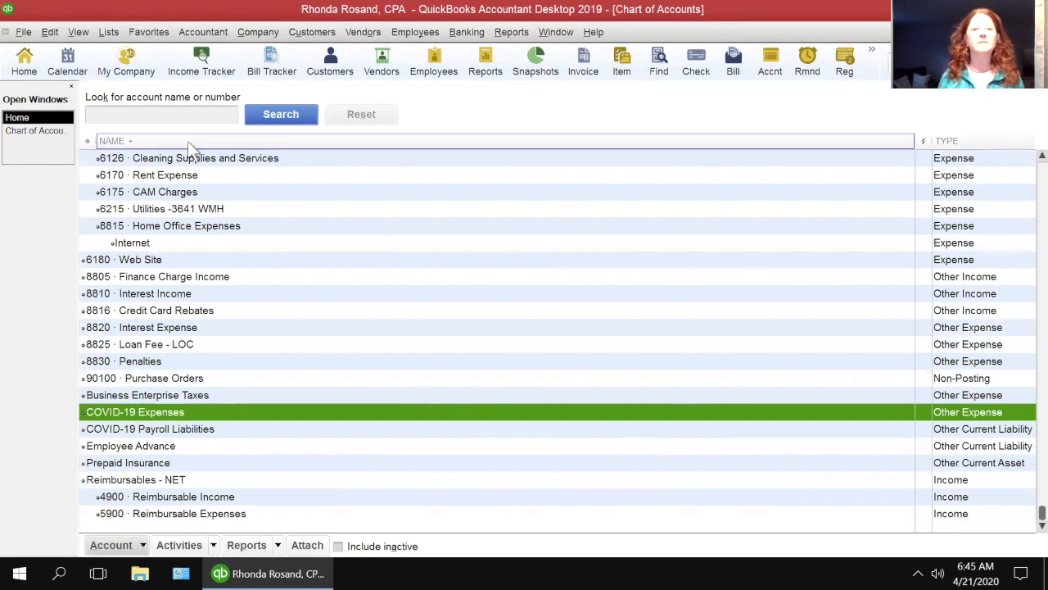
left_click(87, 141)
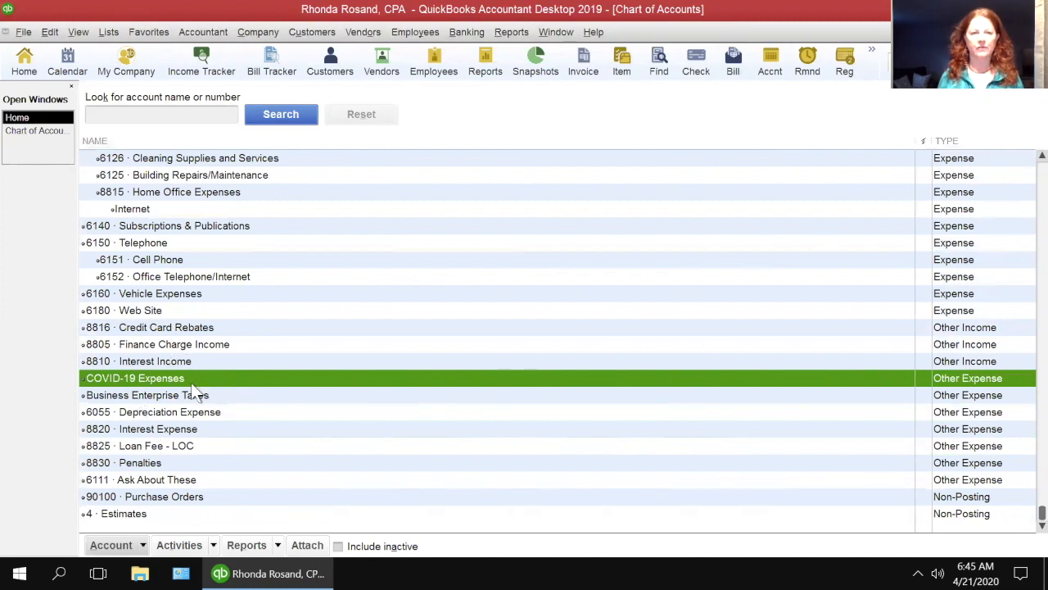
scroll(197, 389, "up", 15)
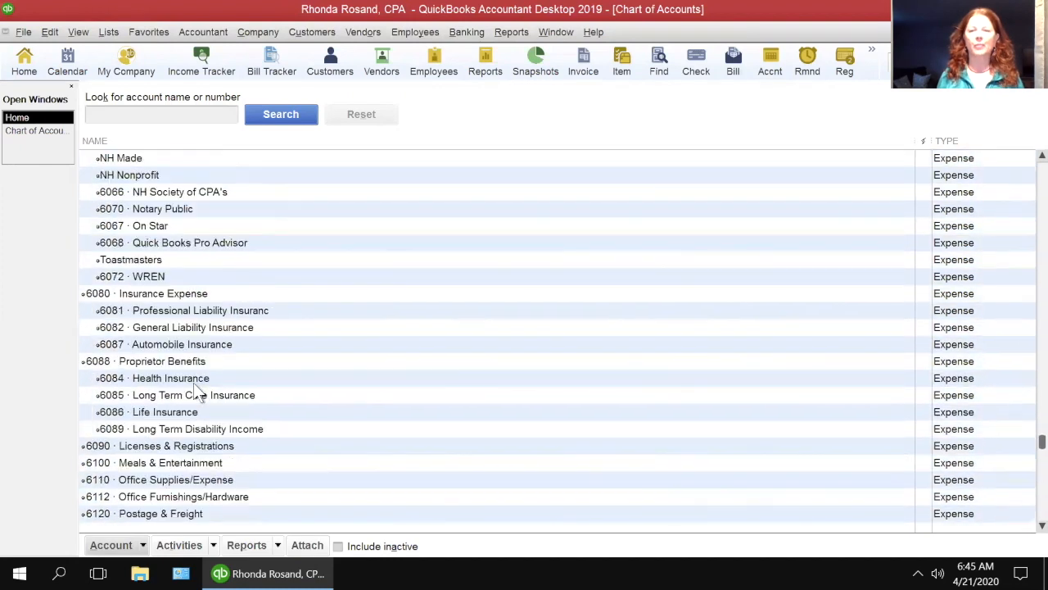
scroll(203, 388, "up", 12)
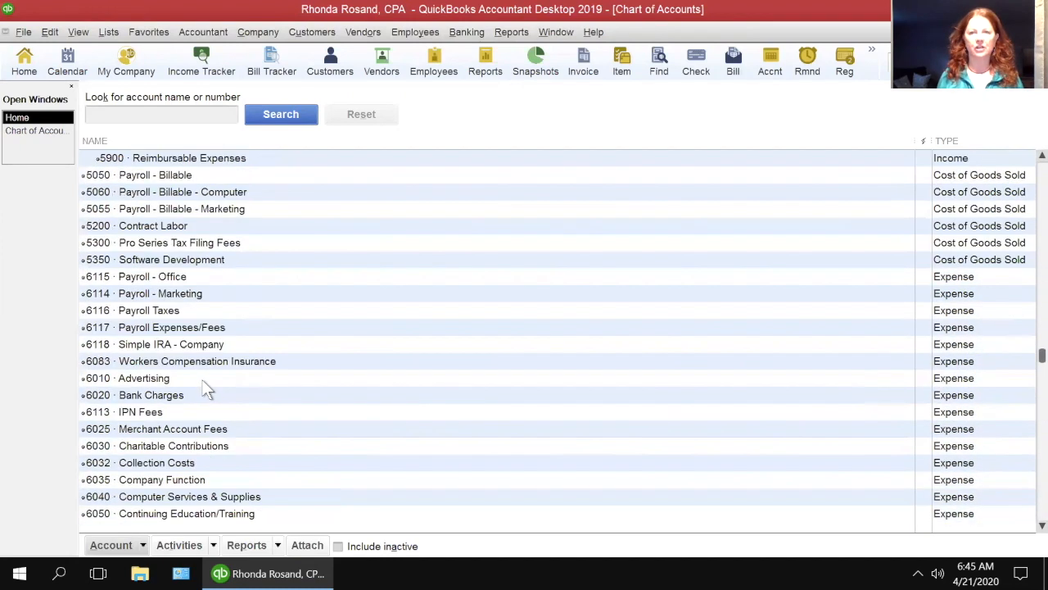
scroll(211, 389, "up", 13)
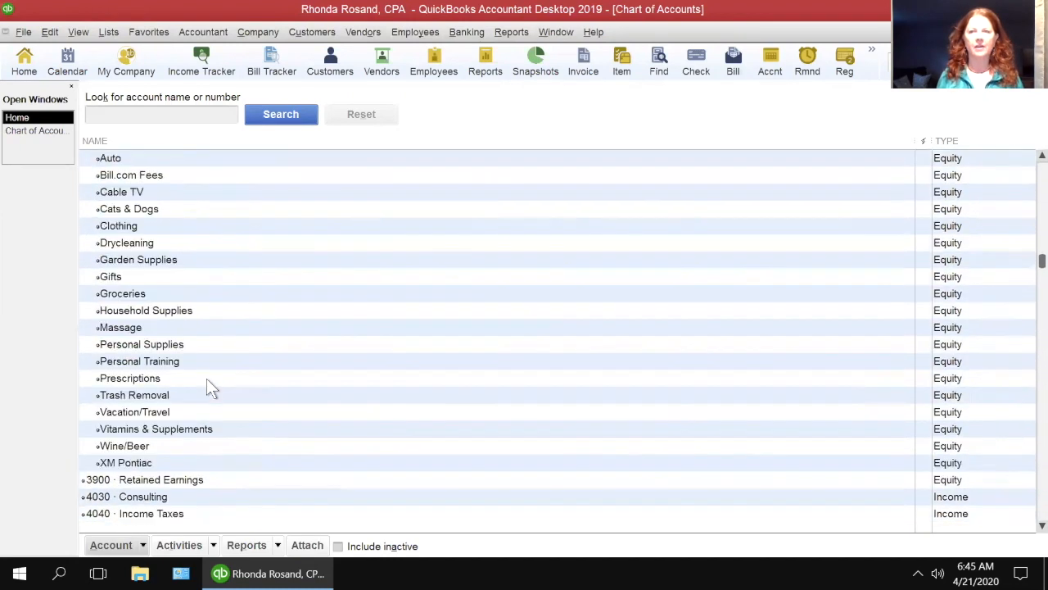
scroll(208, 380, "up", 1)
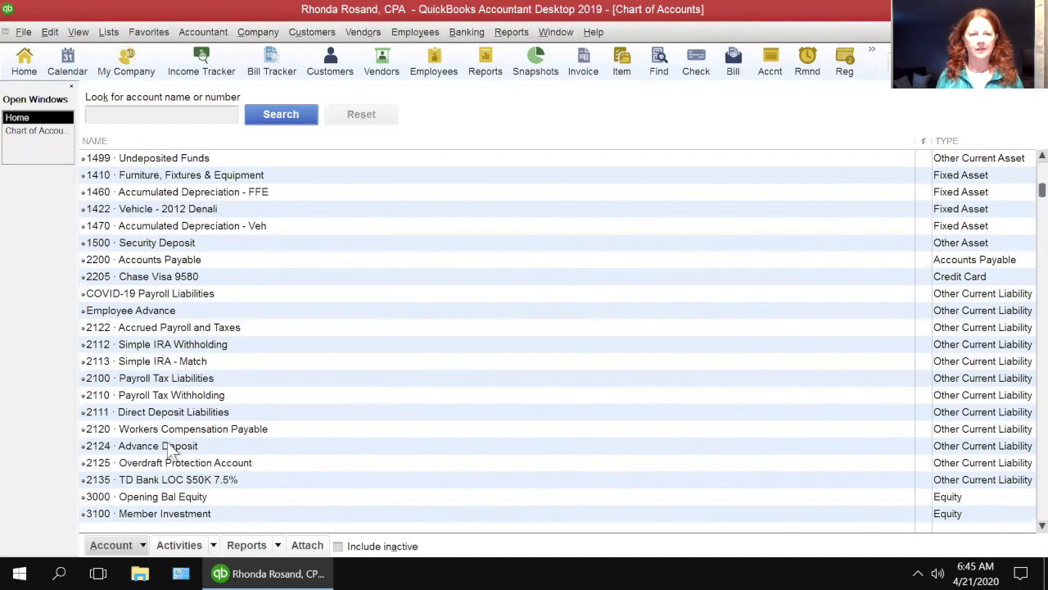
left_click(200, 295)
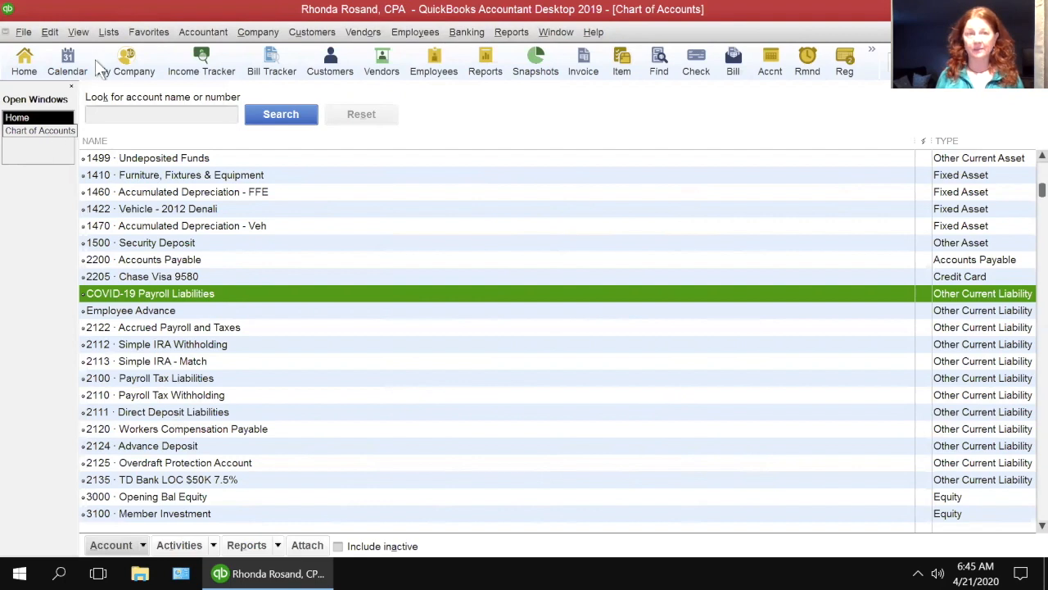
Open the Payroll Item List and start a new payroll item using the Custom Setup method
left_click(109, 33)
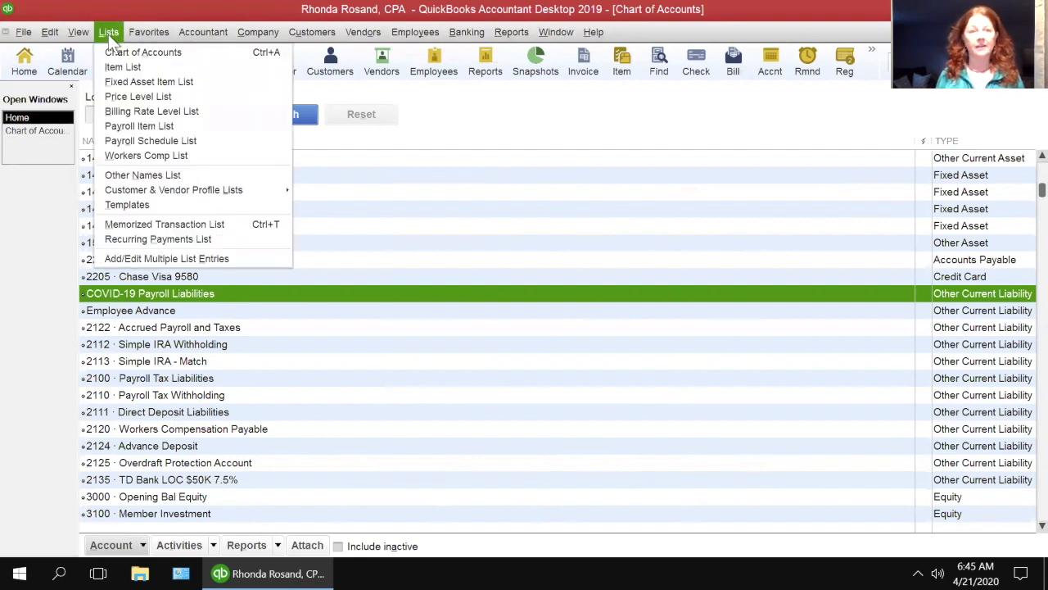
left_click(154, 126)
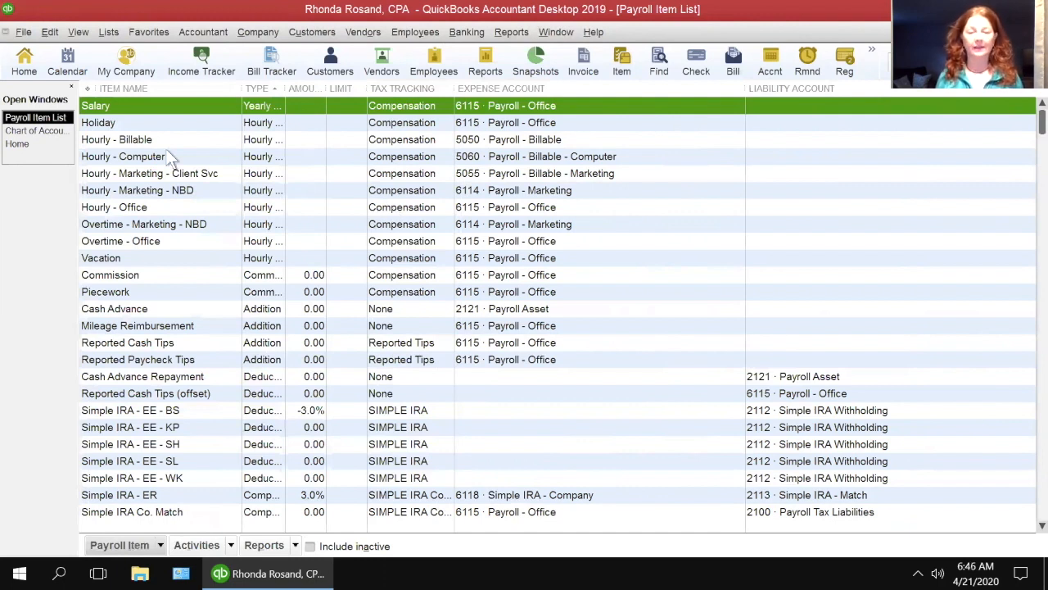
left_click(159, 544)
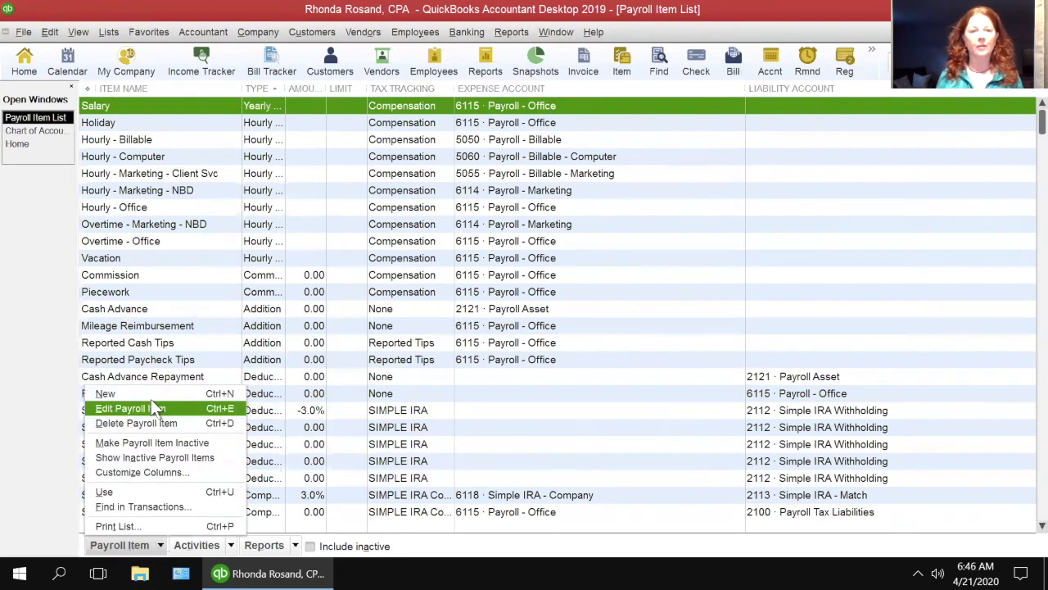
right_click(144, 257)
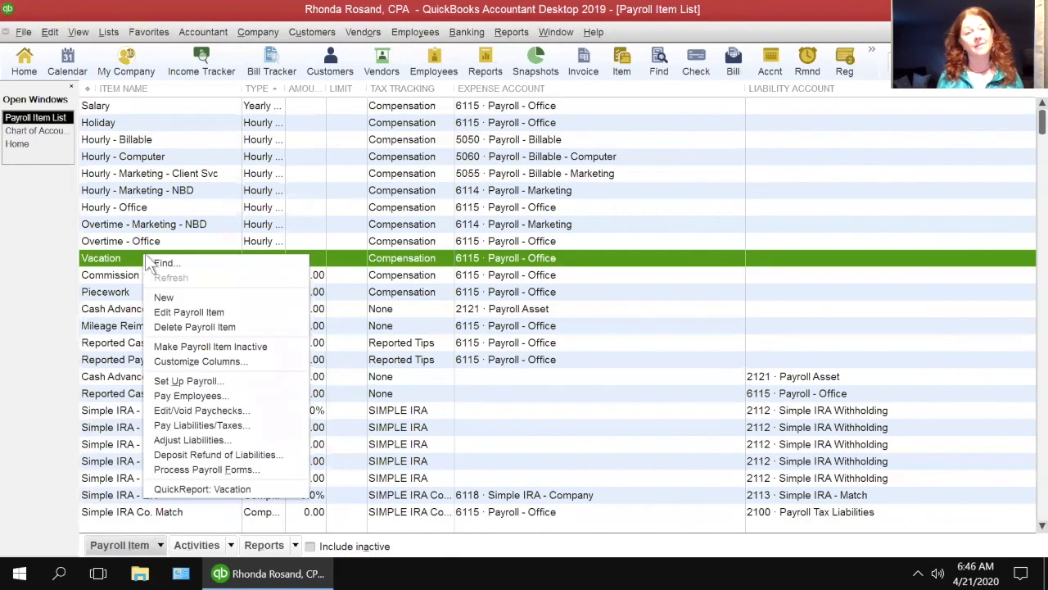
left_click(169, 300)
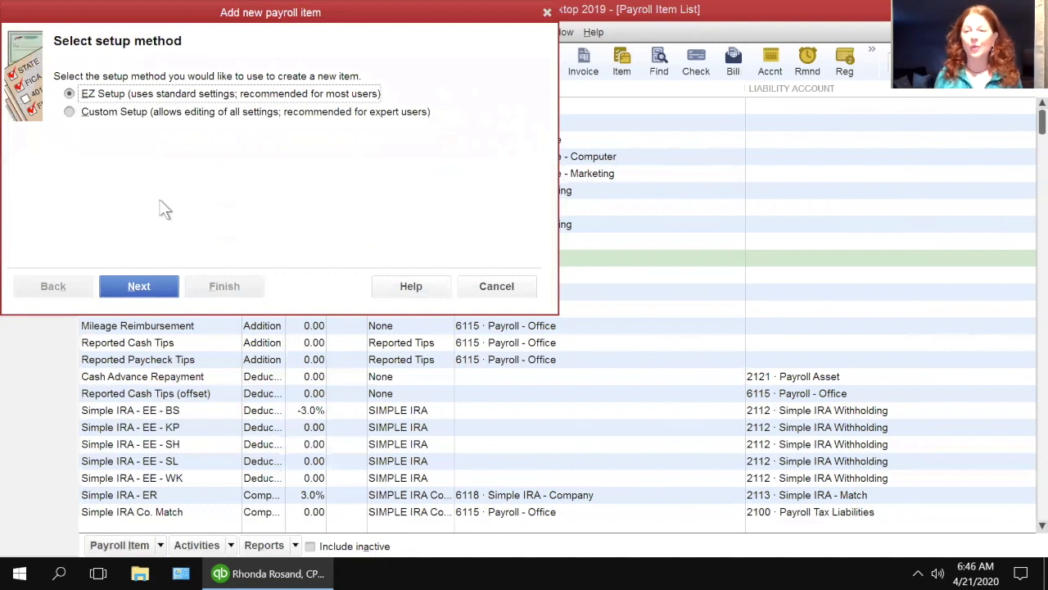
left_click(96, 115)
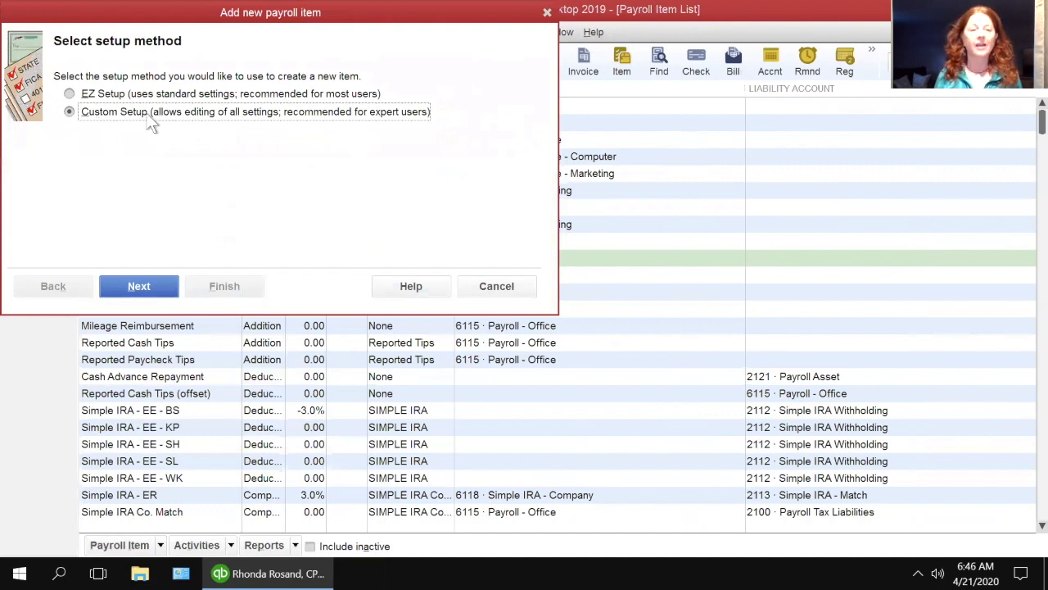
left_click(140, 286)
Set the new payroll item's type to Addition and name it COVID-19 Employee
left_click(96, 112)
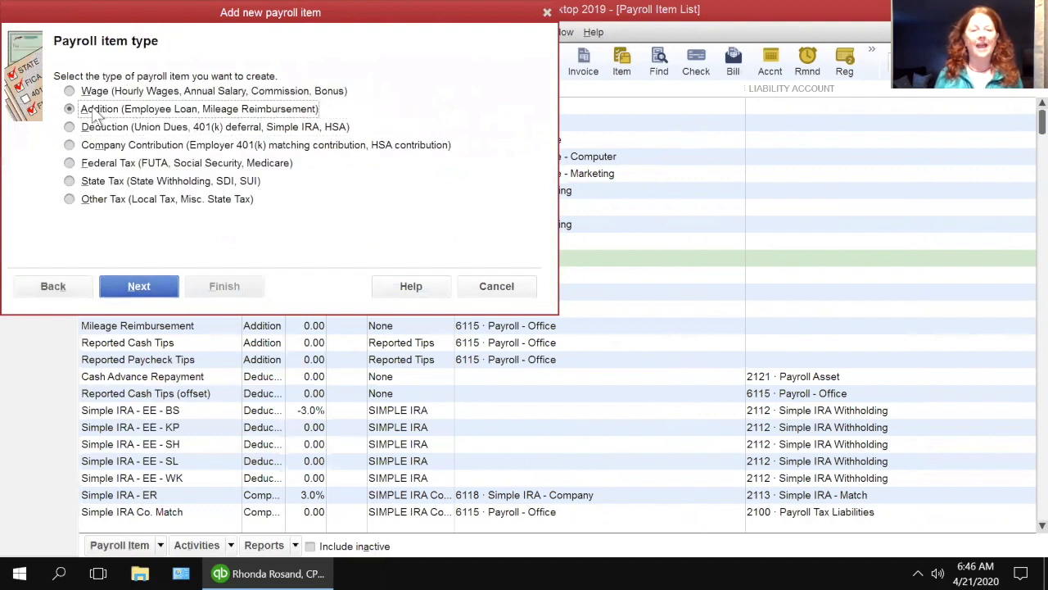
left_click(160, 295)
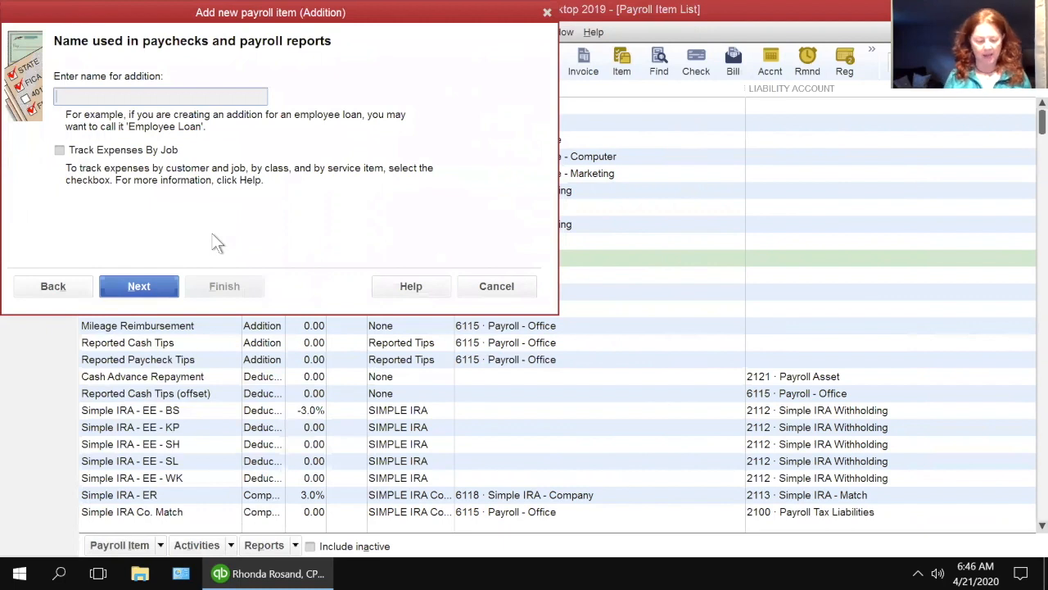
type("COVID-19 Employee")
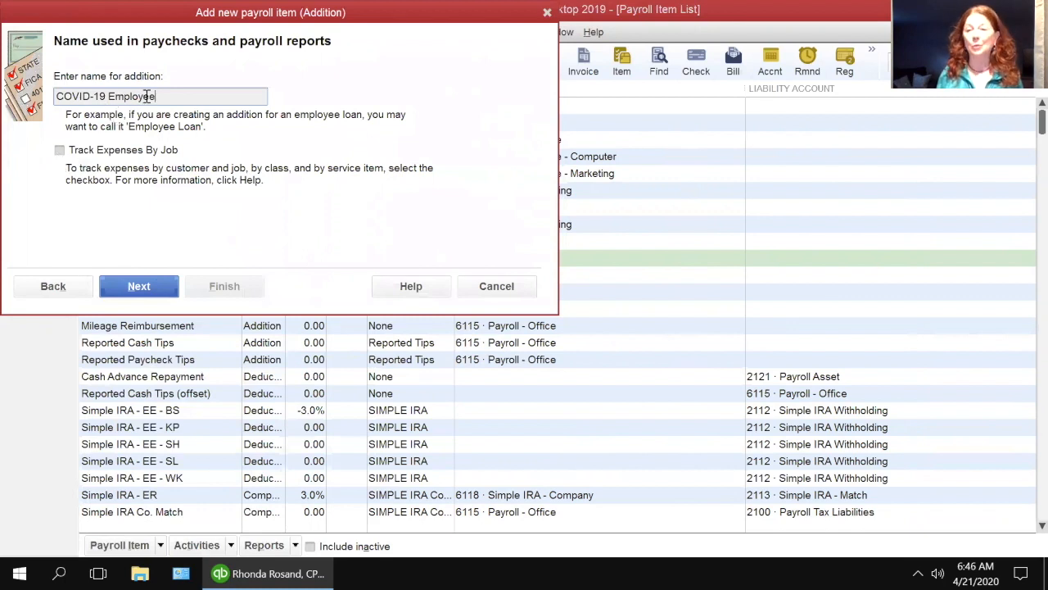
left_click(145, 285)
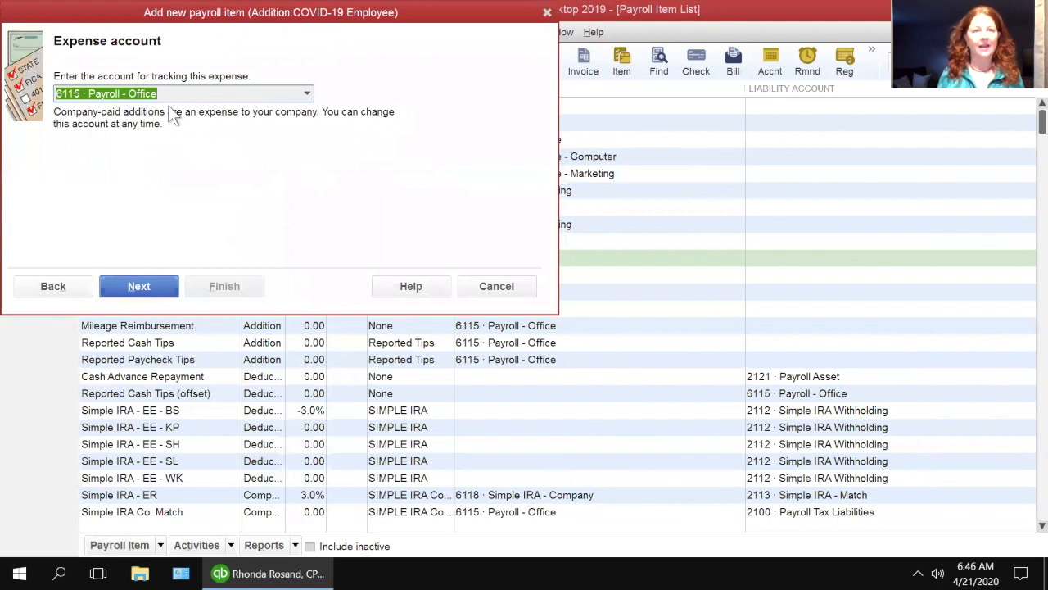
Assign the COVID-19 Employee item to the COVID-19 Expenses account with the National Paid Leave-Emp tax tracking type
type("COVID-19")
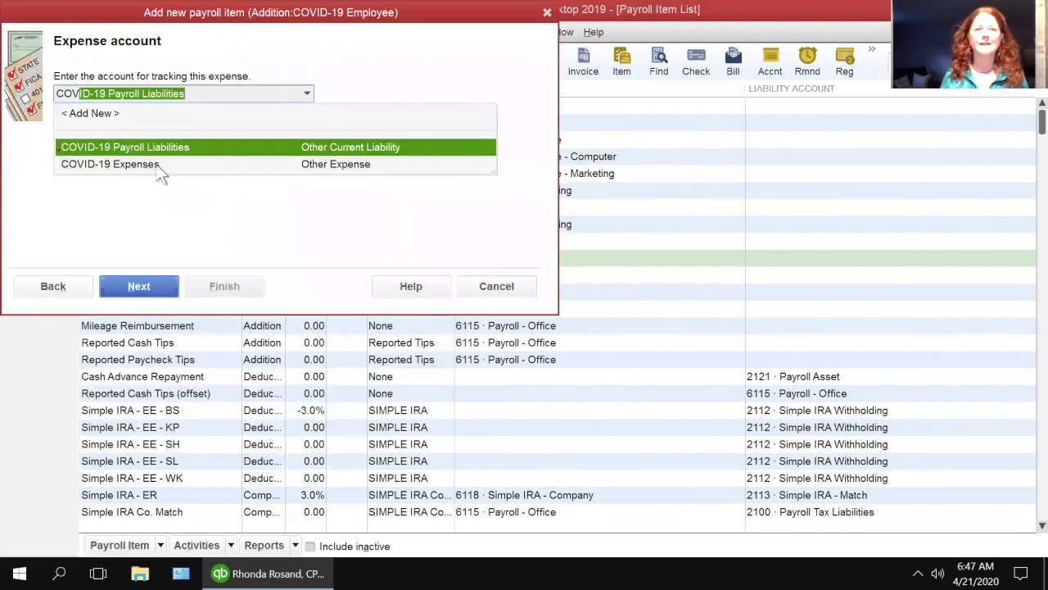
left_click(159, 169)
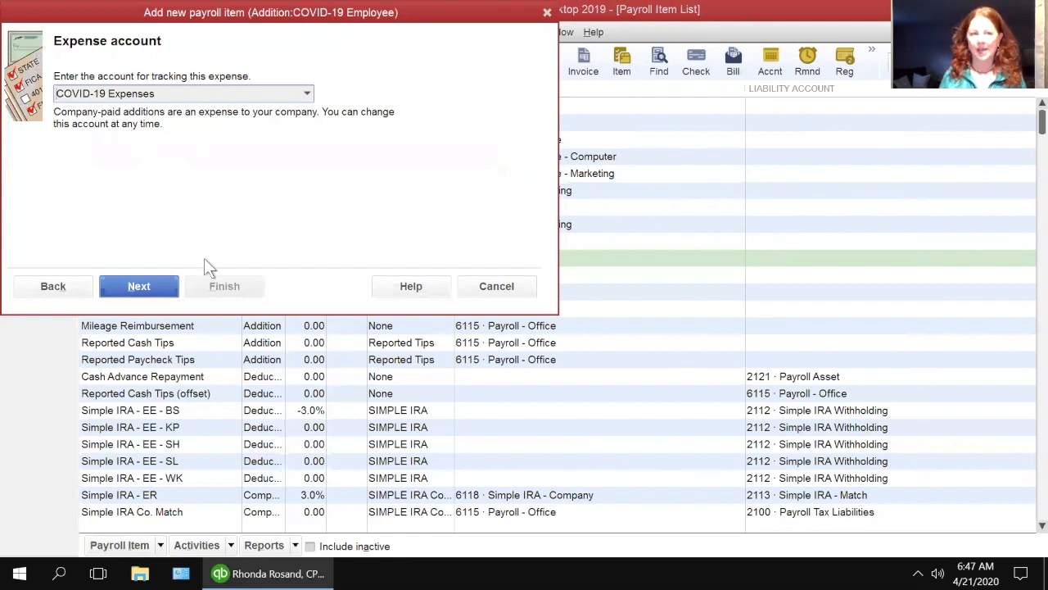
left_click(148, 285)
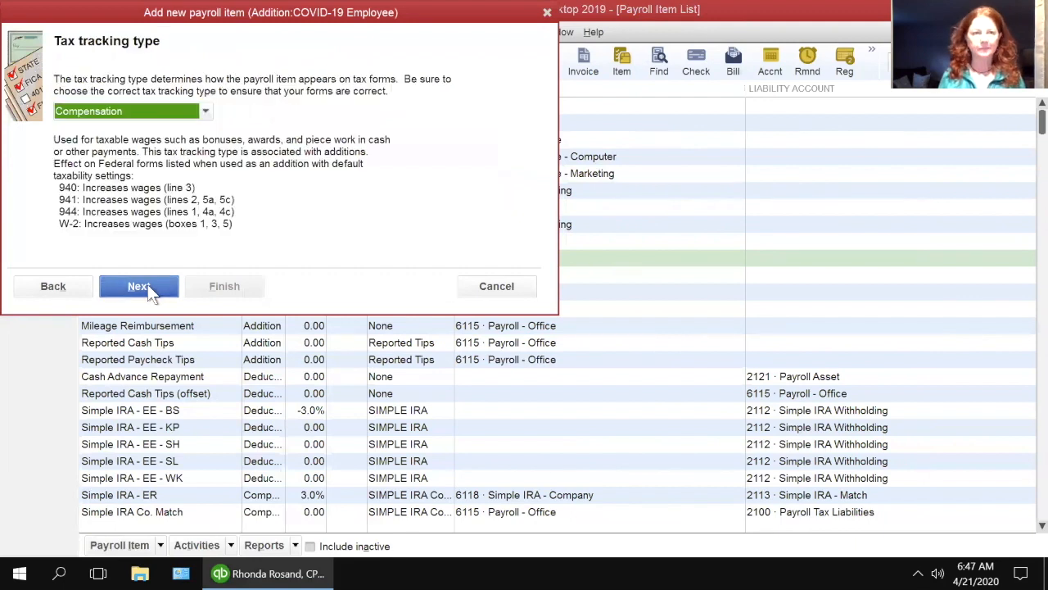
left_click(206, 112)
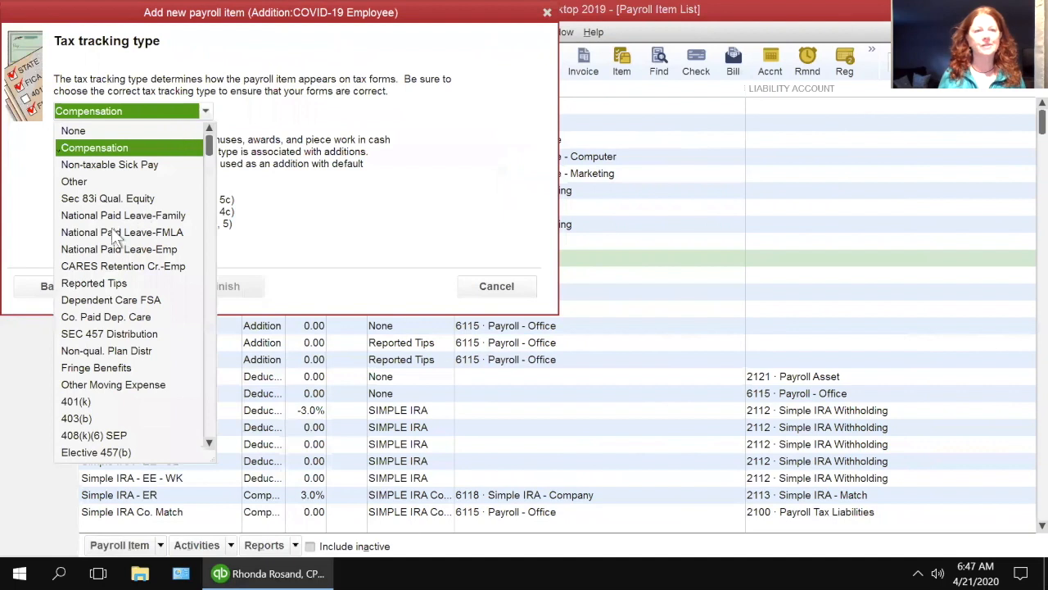
left_click(131, 249)
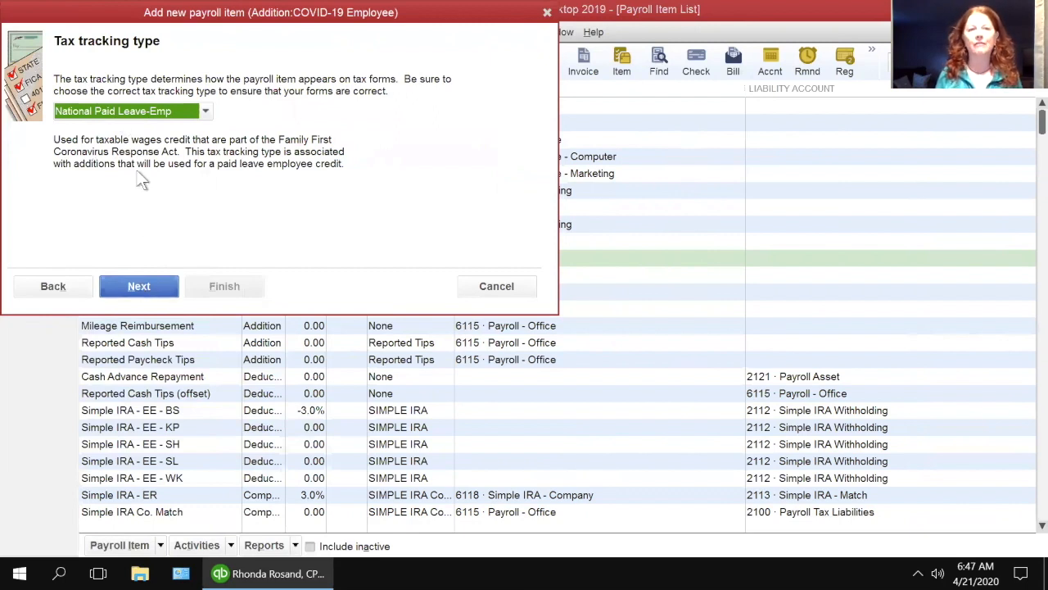
left_click(142, 281)
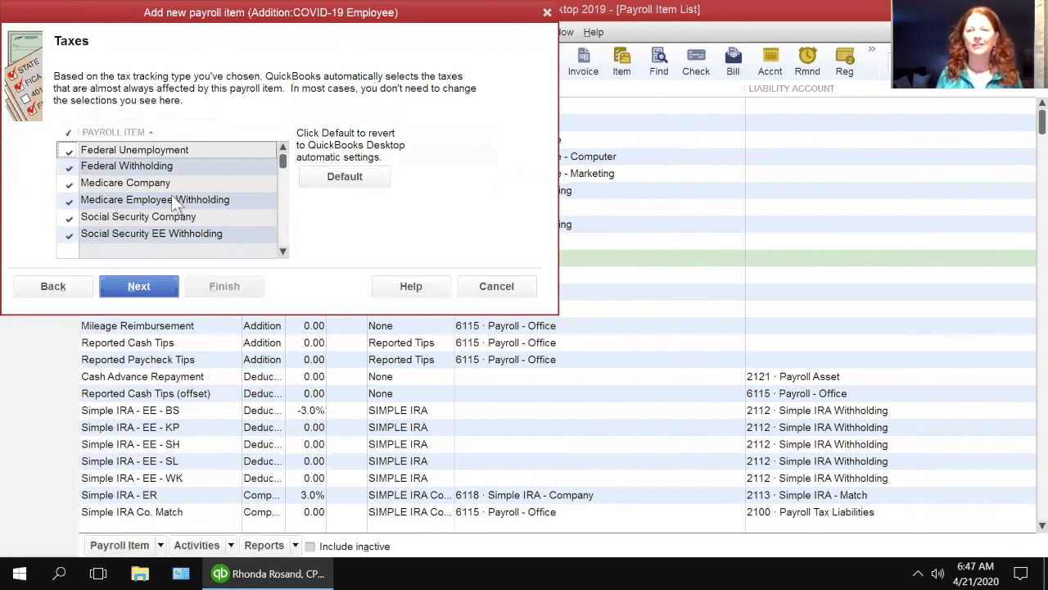
Keep the default taxes, calculate the item based on quantity with an annual upper limit of 5,110.00, and finish it
left_click(127, 286)
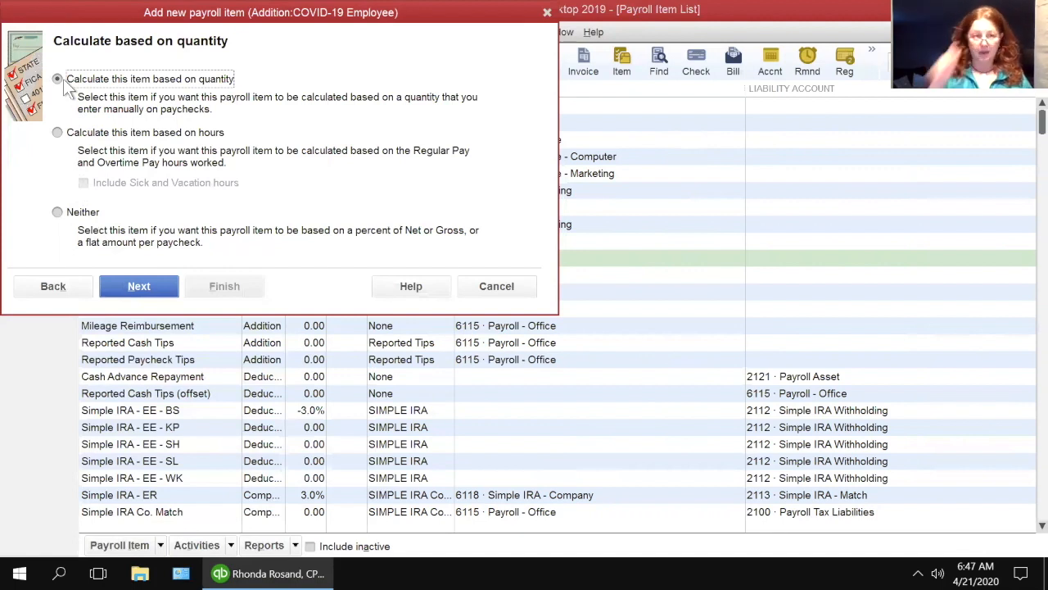
left_click(148, 293)
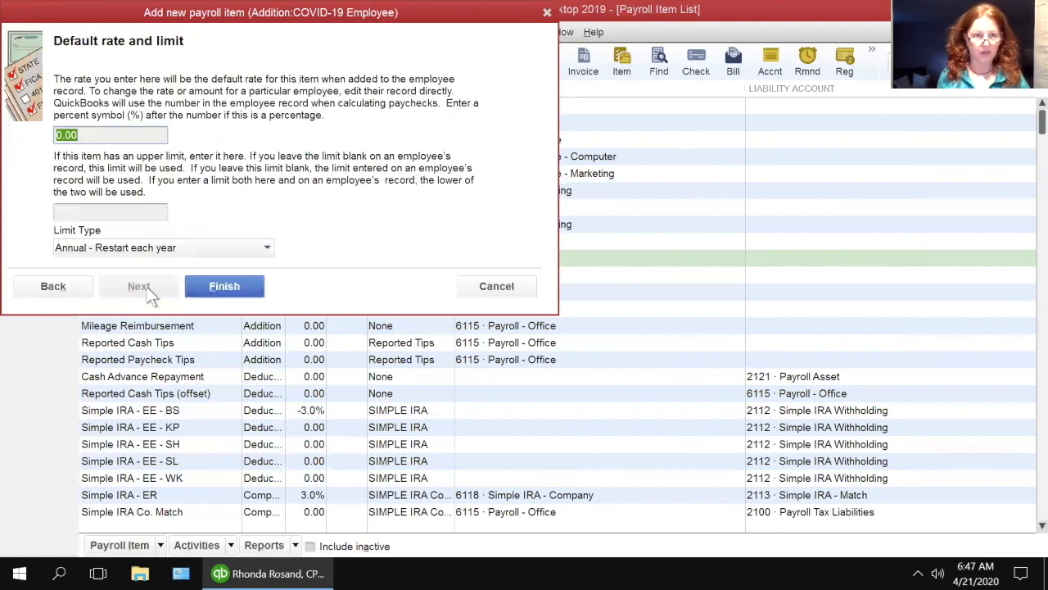
left_click(125, 214)
type("5110")
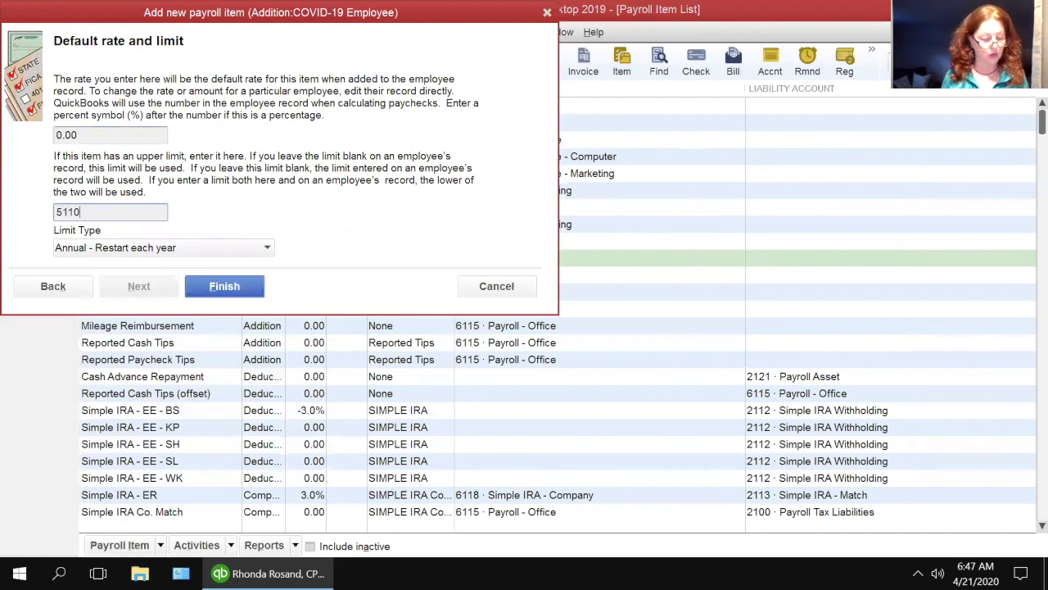
key("Tab")
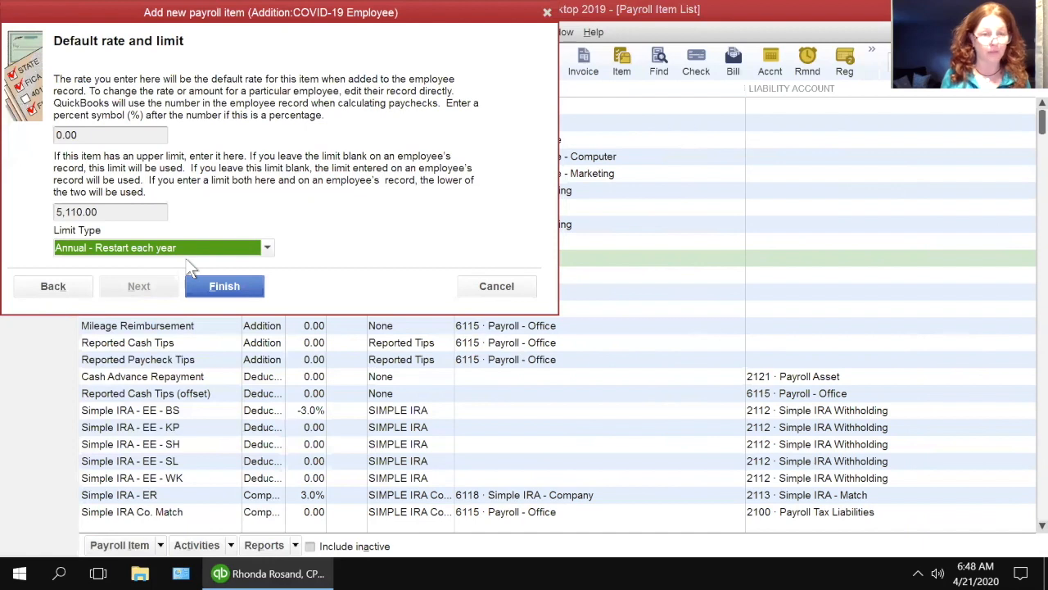
left_click(225, 290)
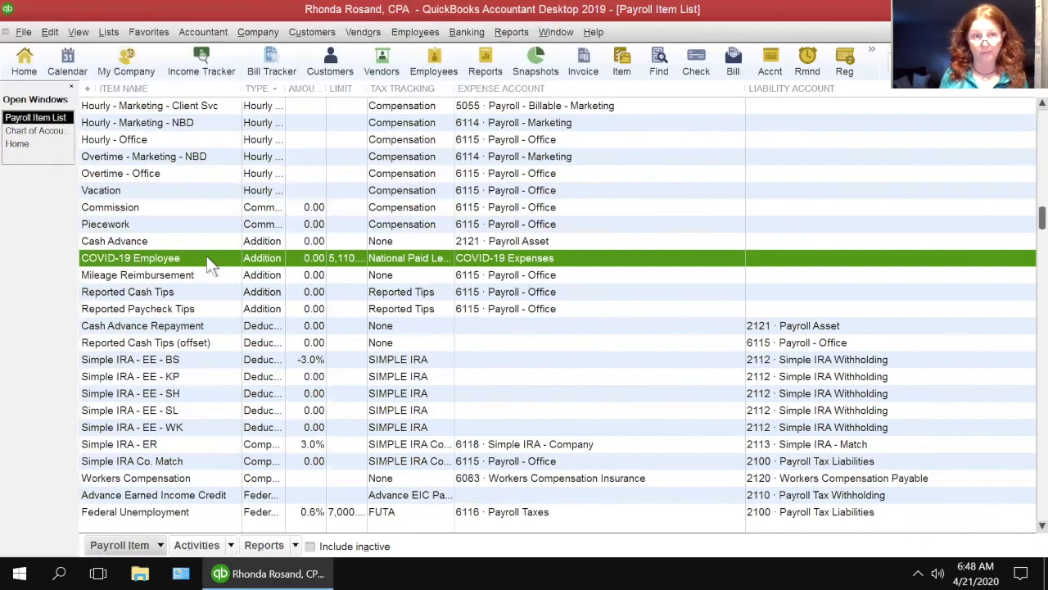
Start another new payroll item with Custom Setup and set its type to Addition
right_click(207, 255)
left_click(214, 300)
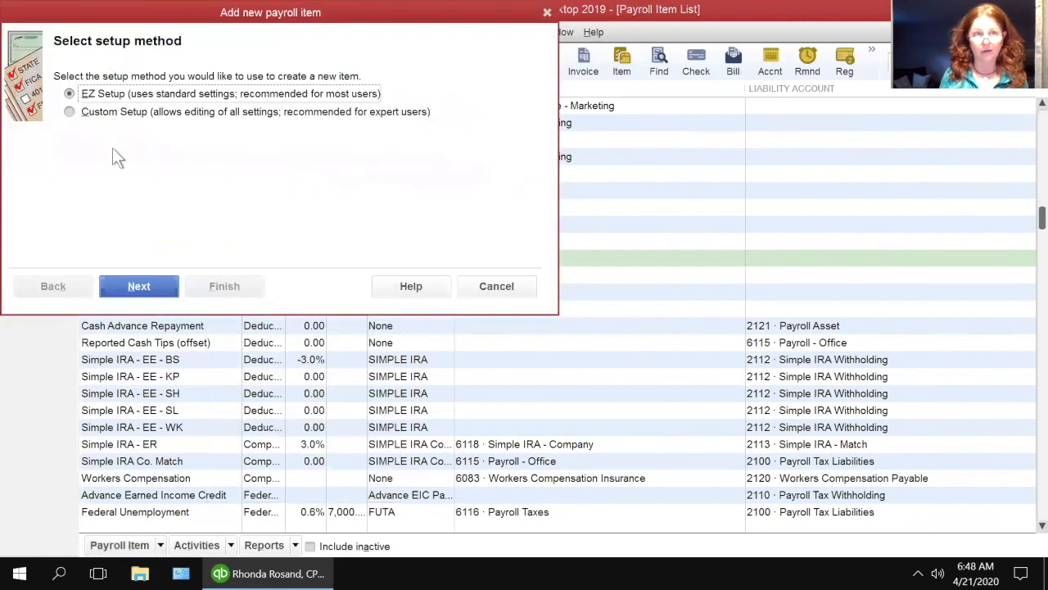
left_click(93, 114)
left_click(138, 286)
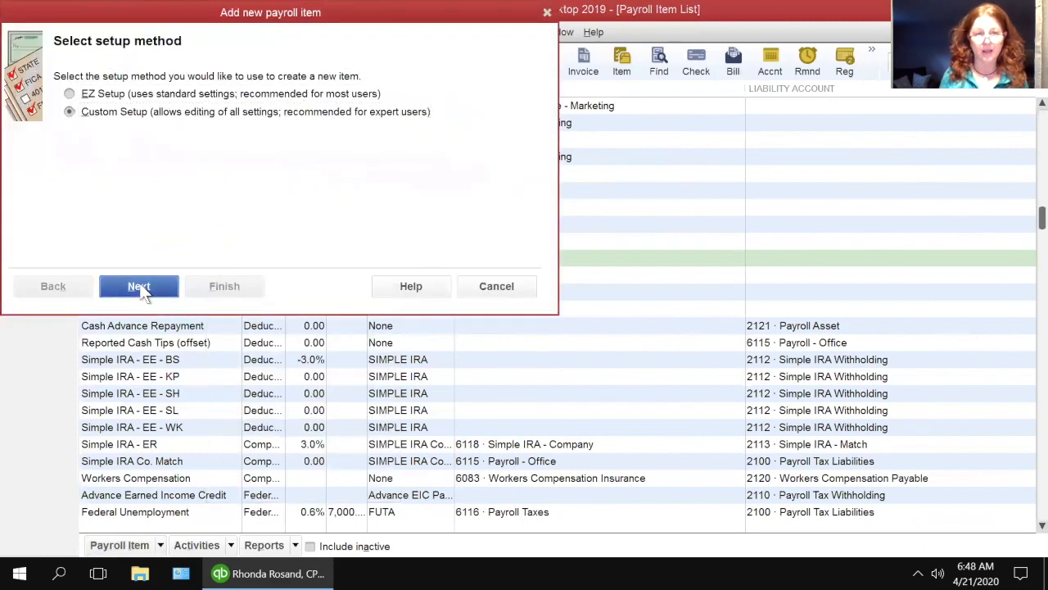
left_click(90, 111)
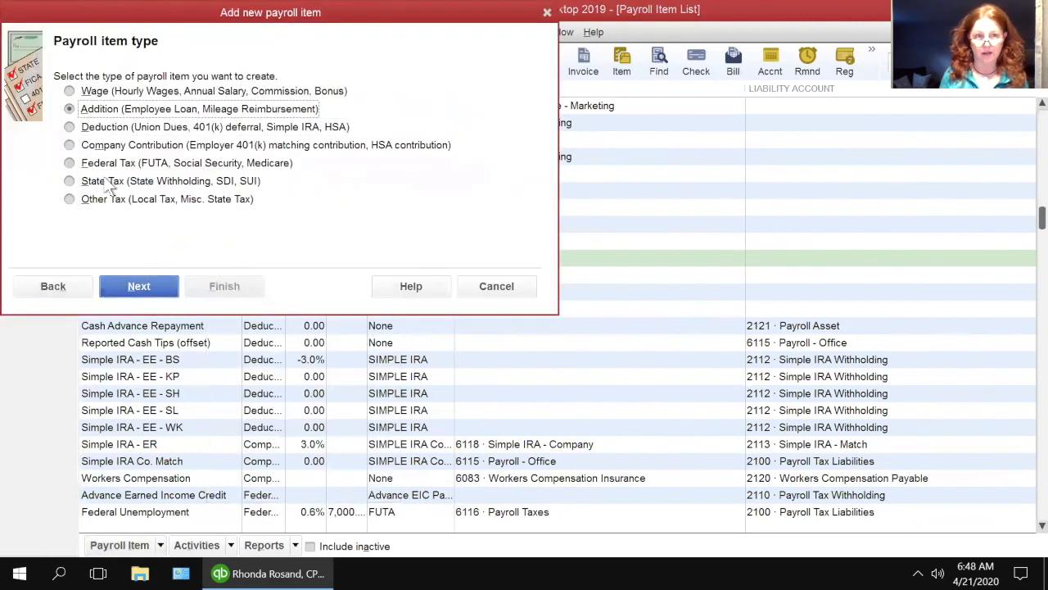
left_click(144, 287)
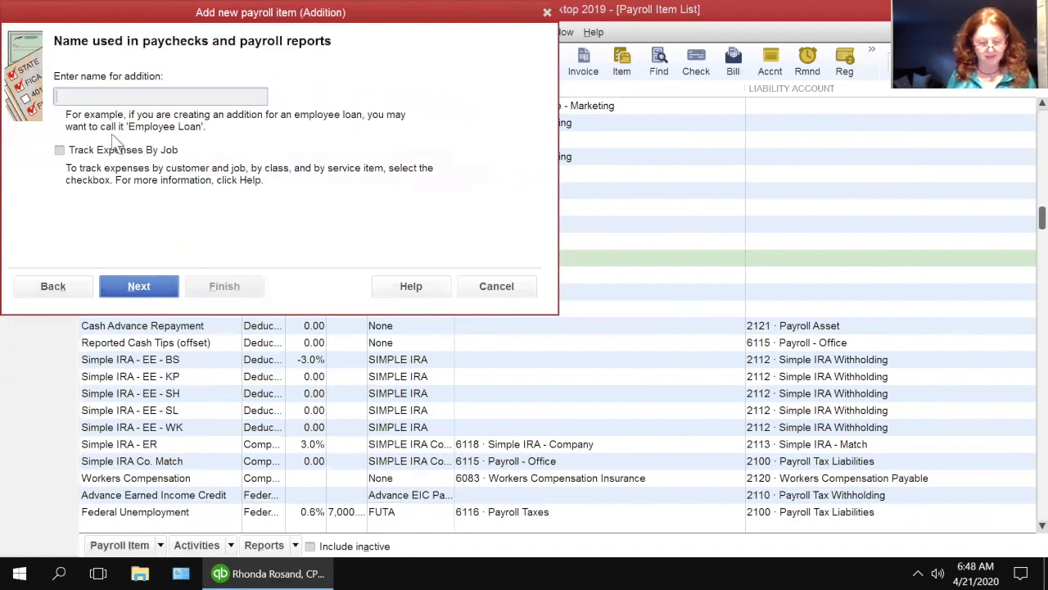
Name the new addition COVID-19 - Family Sick and continue to its expense account
type("COV")
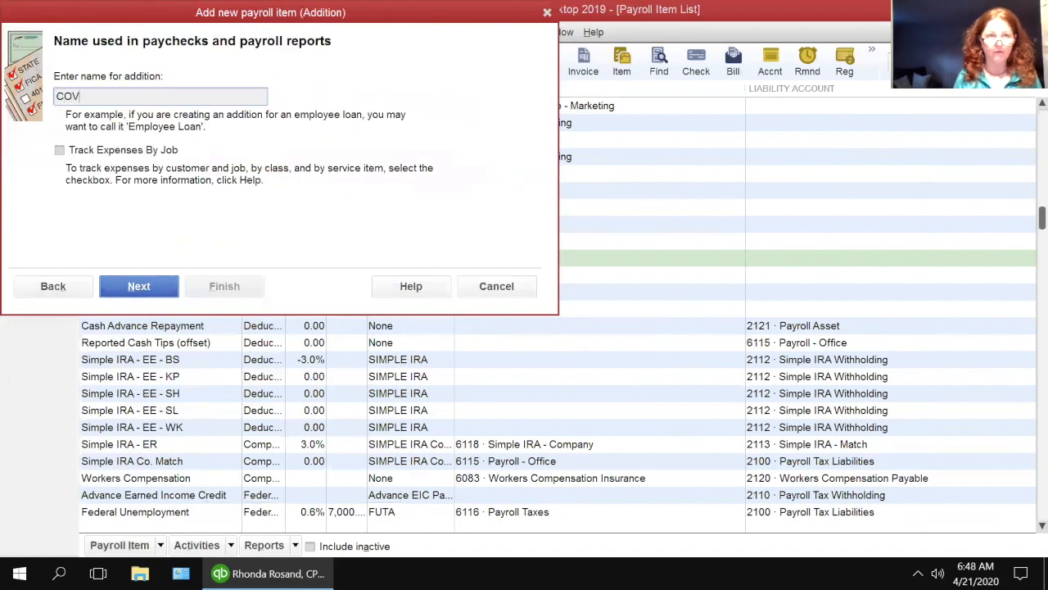
type("ID-19")
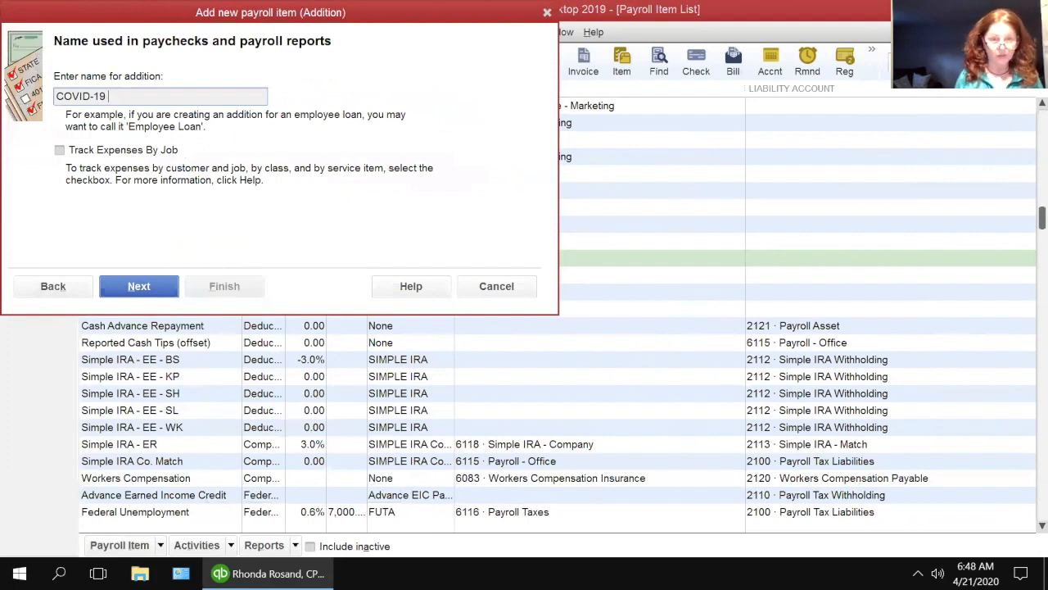
type(" -")
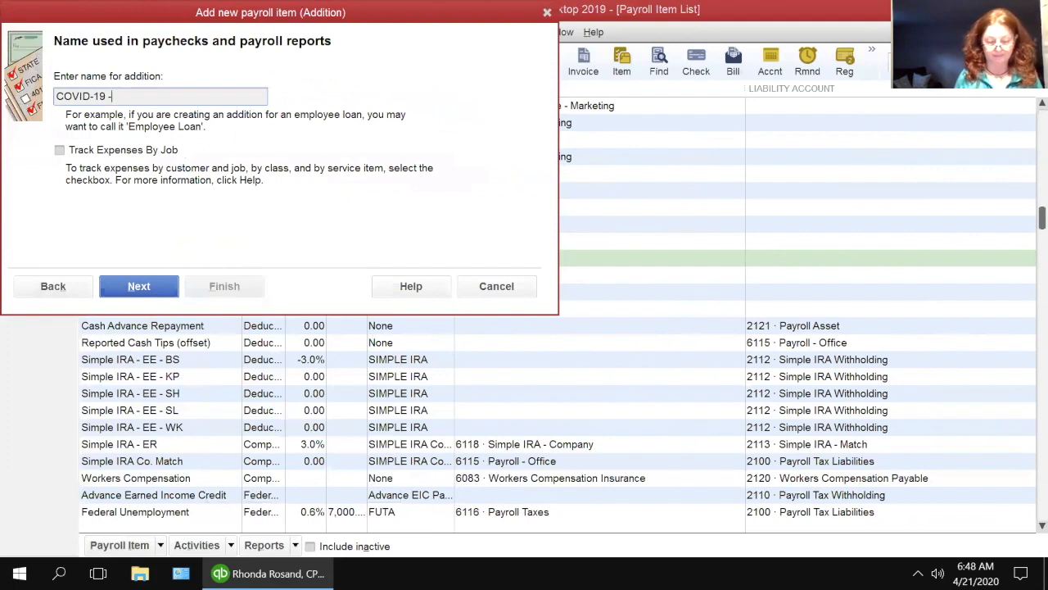
type(" Family")
key("BackSpace")
key("BackSpace")
key("BackSpace")
type("ily Sick")
left_click(135, 286)
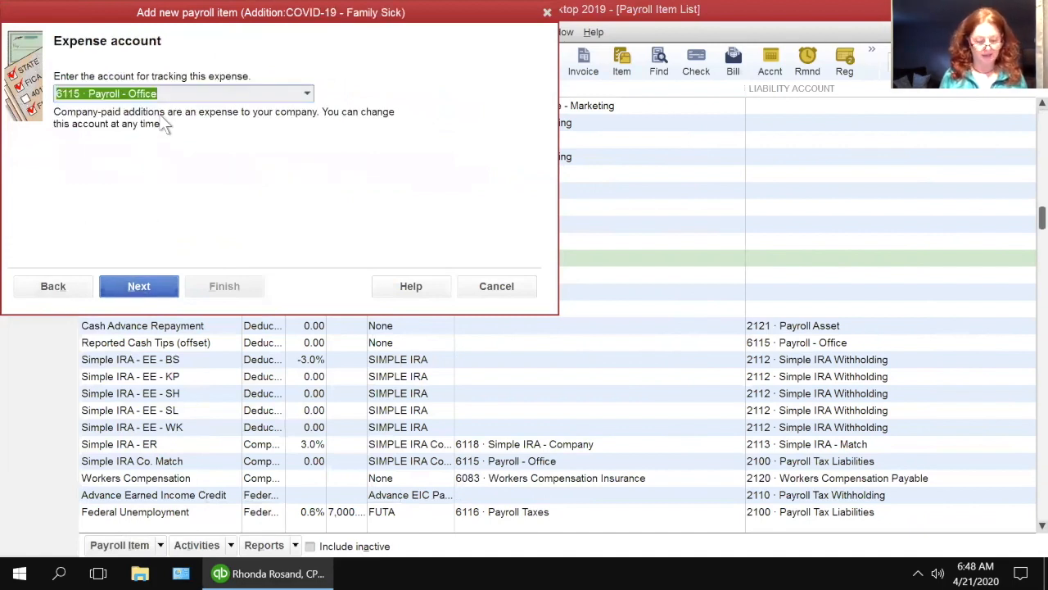
Assign the COVID-19 - Family Sick item to COVID-19 Expenses with the National Paid Leave-Family tax tracking type
type("COVID-19 Expenses")
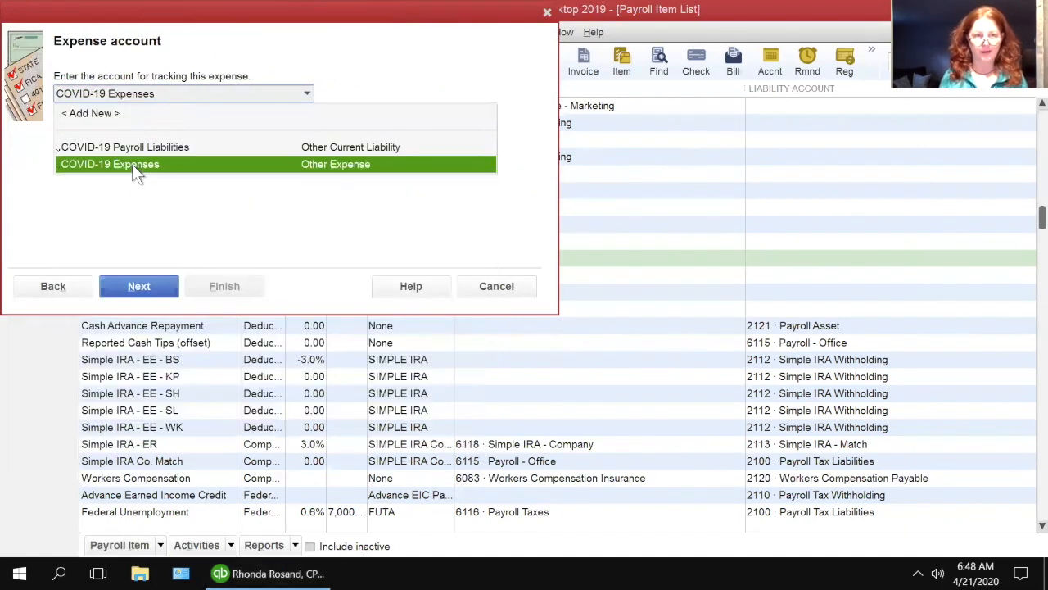
left_click(132, 164)
left_click(141, 285)
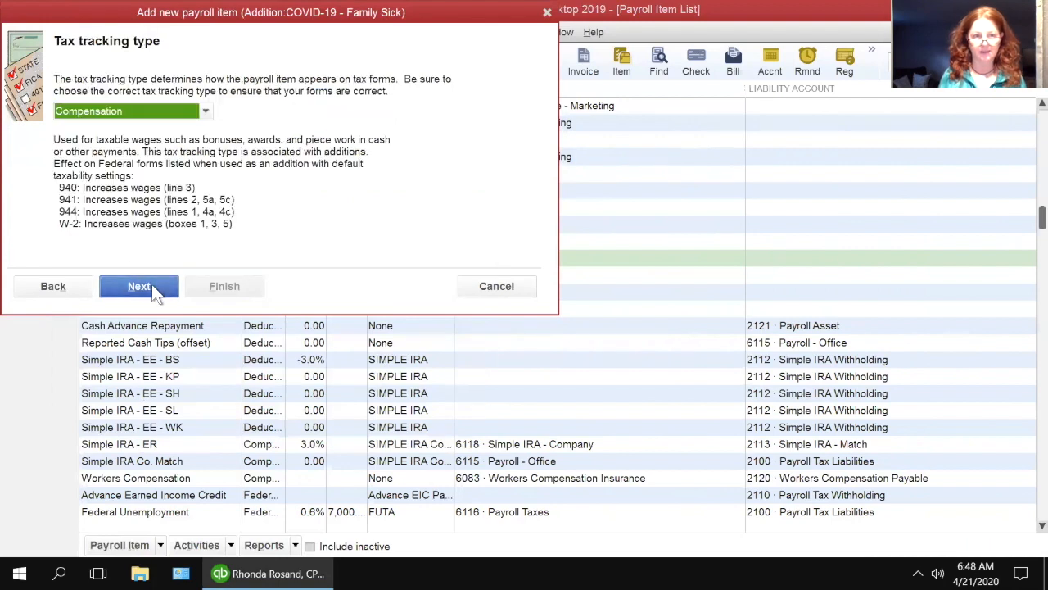
left_click(121, 112)
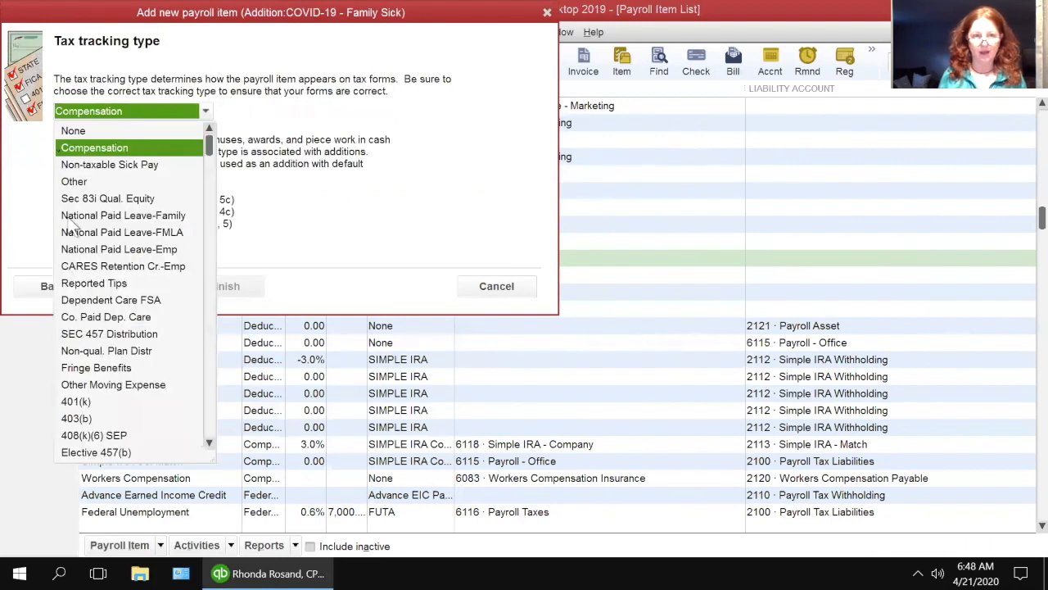
left_click(93, 215)
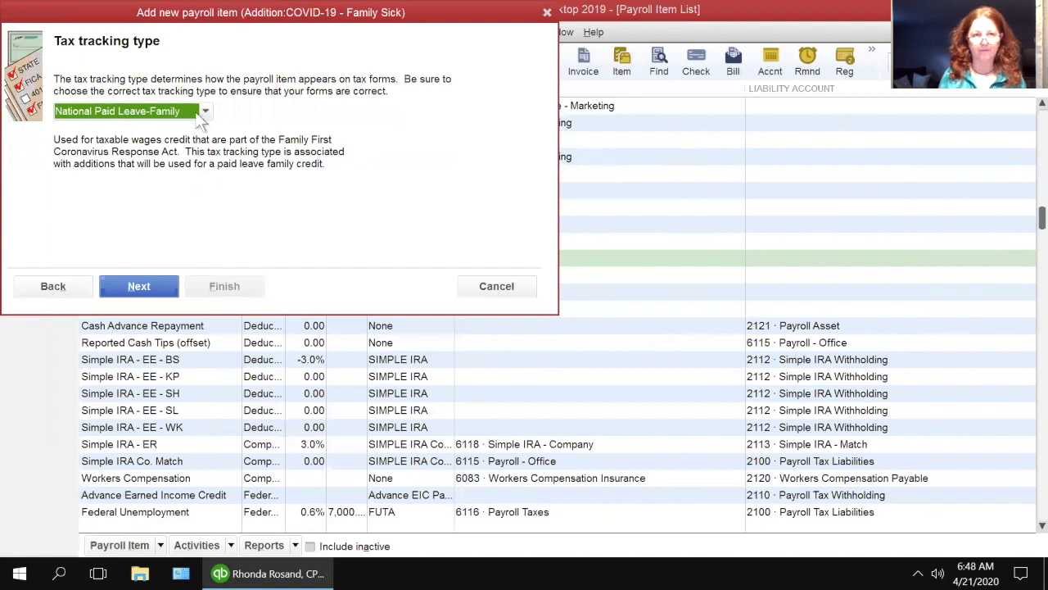
left_click(147, 281)
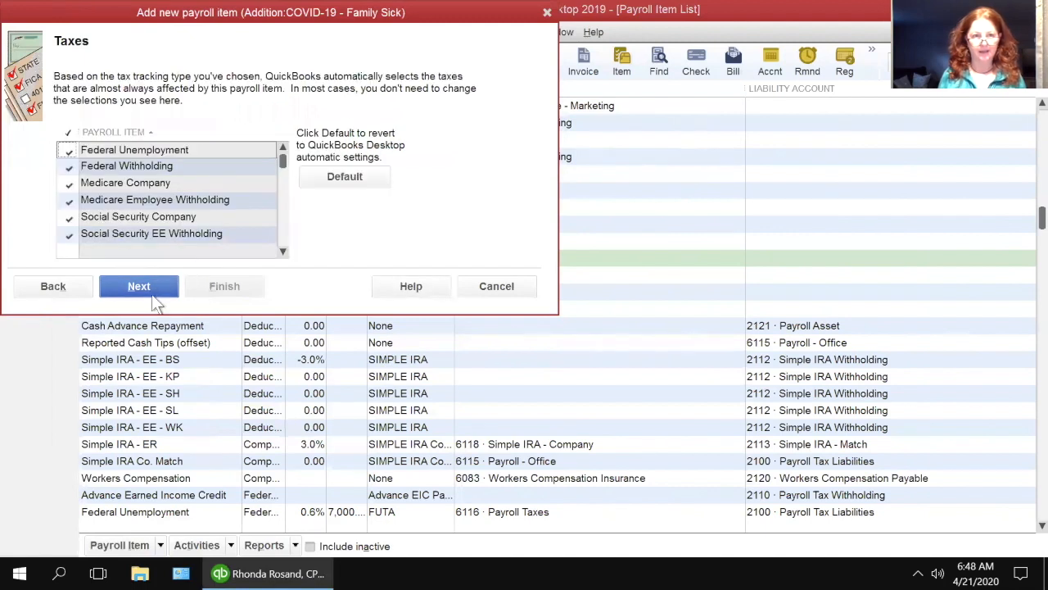
Keep the Family Sick item's default taxes, calculate it based on quantity with an annual limit of 2,000.00, and finish it
left_click(137, 287)
left_click(74, 80)
left_click(136, 286)
left_click(83, 215)
type("2000.00")
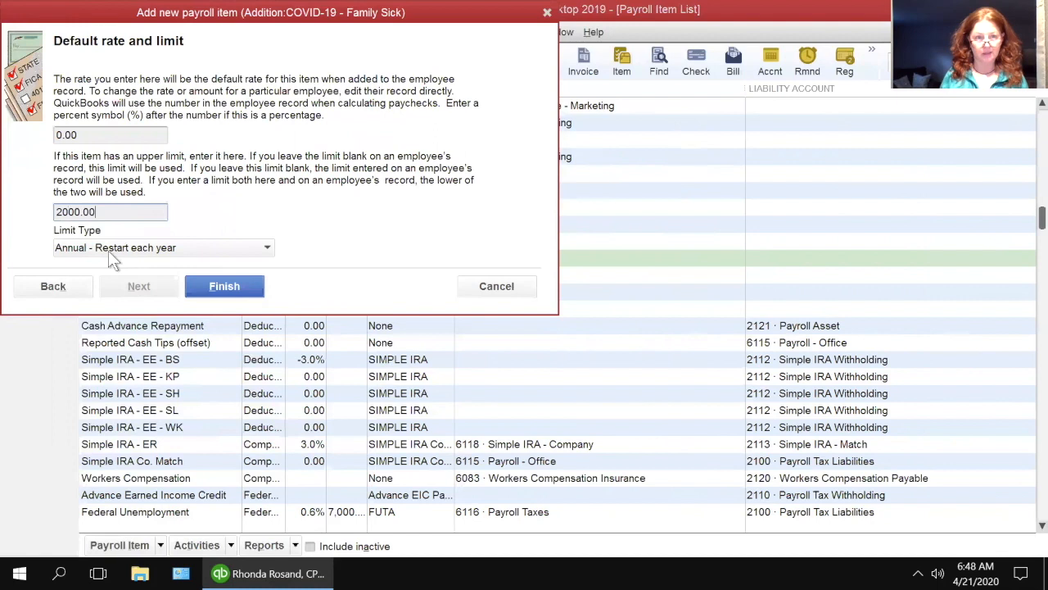
key("Tab")
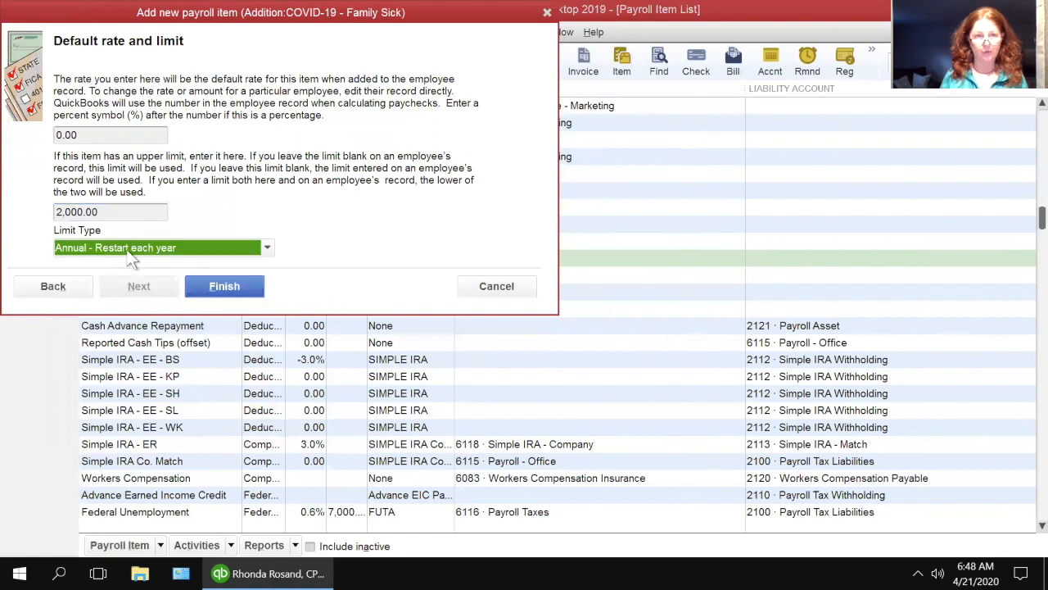
left_click(224, 288)
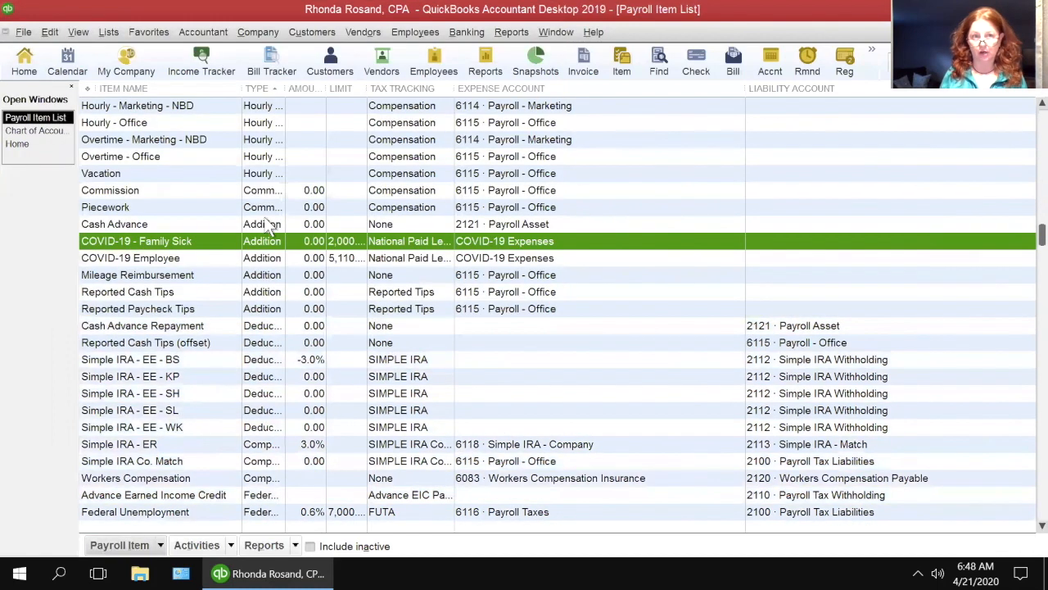
Rename the COVID-19 Employee payroll item COVID-19 Employee Sick, keeping its other settings, and save it
right_click(138, 259)
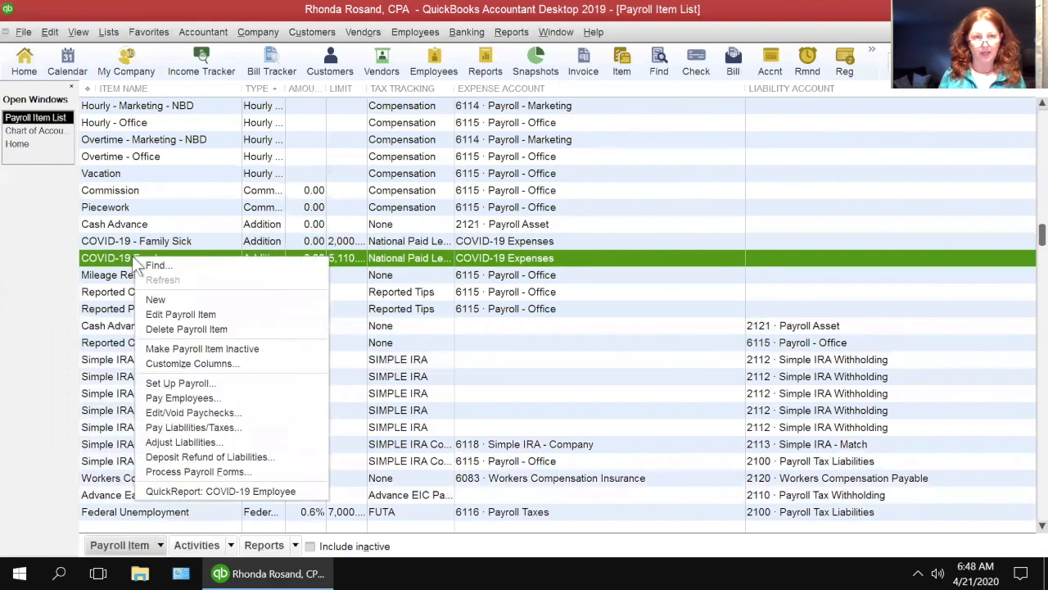
left_click(168, 313)
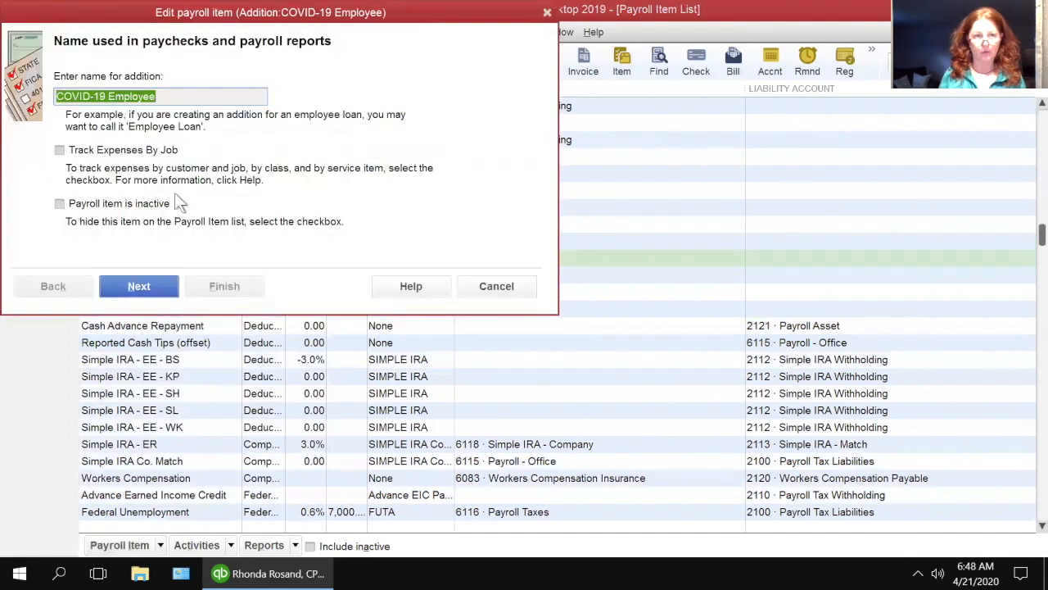
left_click(164, 98)
type("Sick")
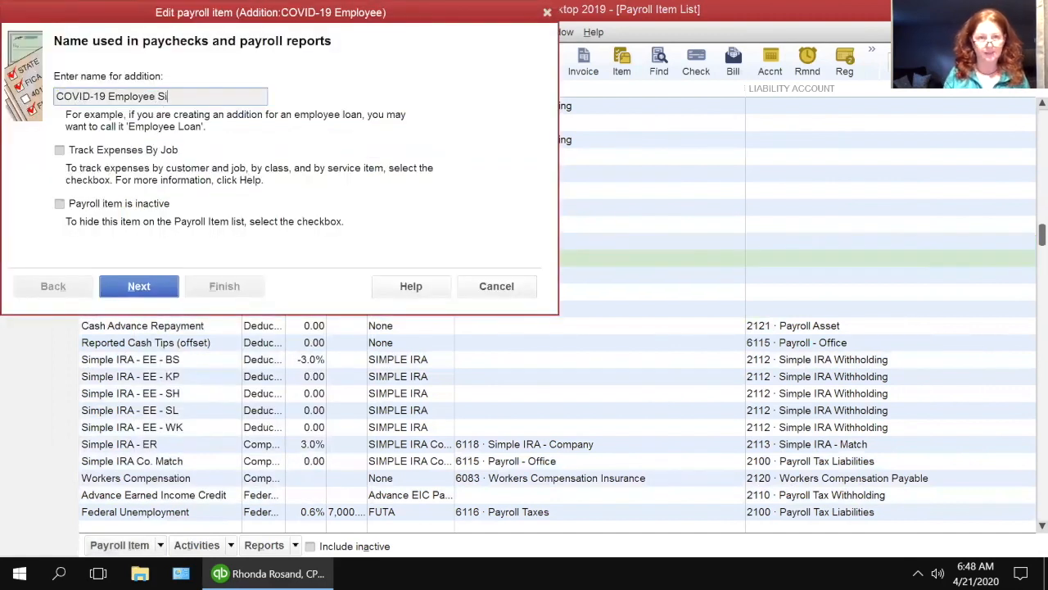
left_click(147, 286)
left_click(141, 288)
left_click(141, 291)
left_click(140, 287)
left_click(143, 286)
left_click(223, 286)
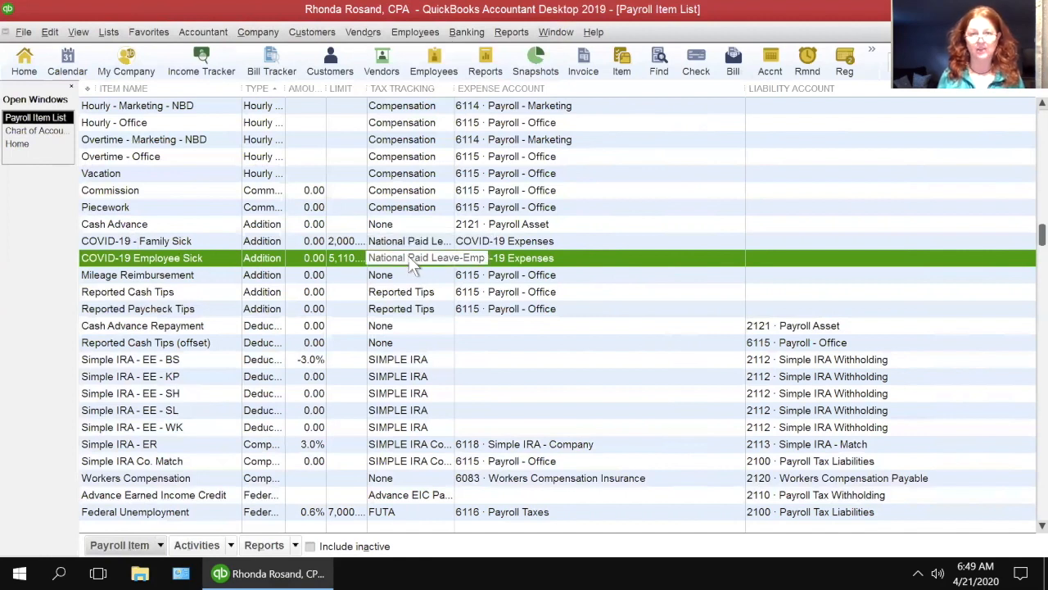
Widen the Tax Tracking column, and start a new payroll item using Custom Setup with the Addition type
left_click_drag(452, 89, 503, 102)
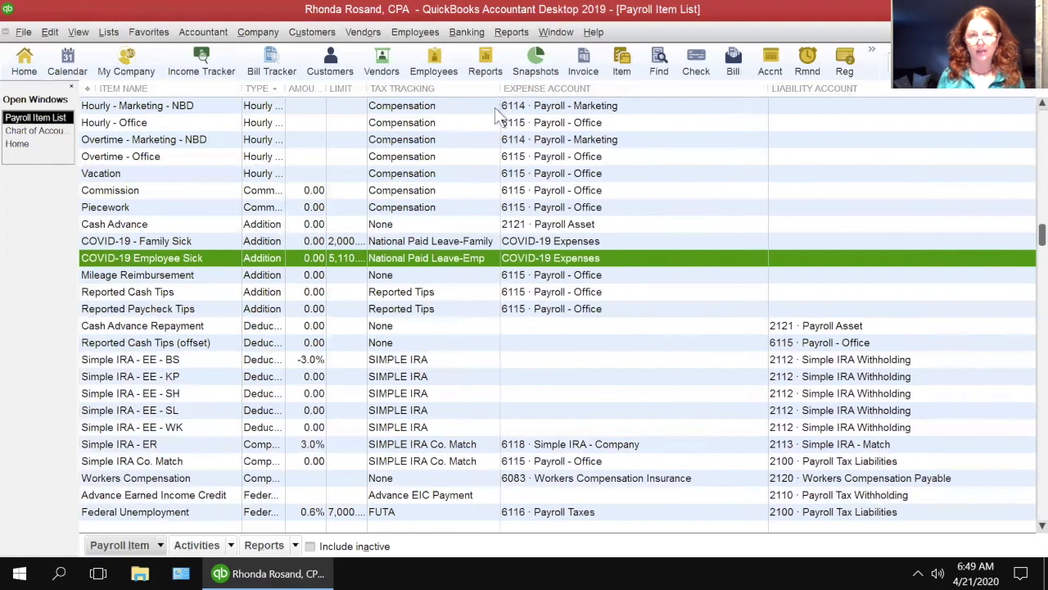
right_click(137, 257)
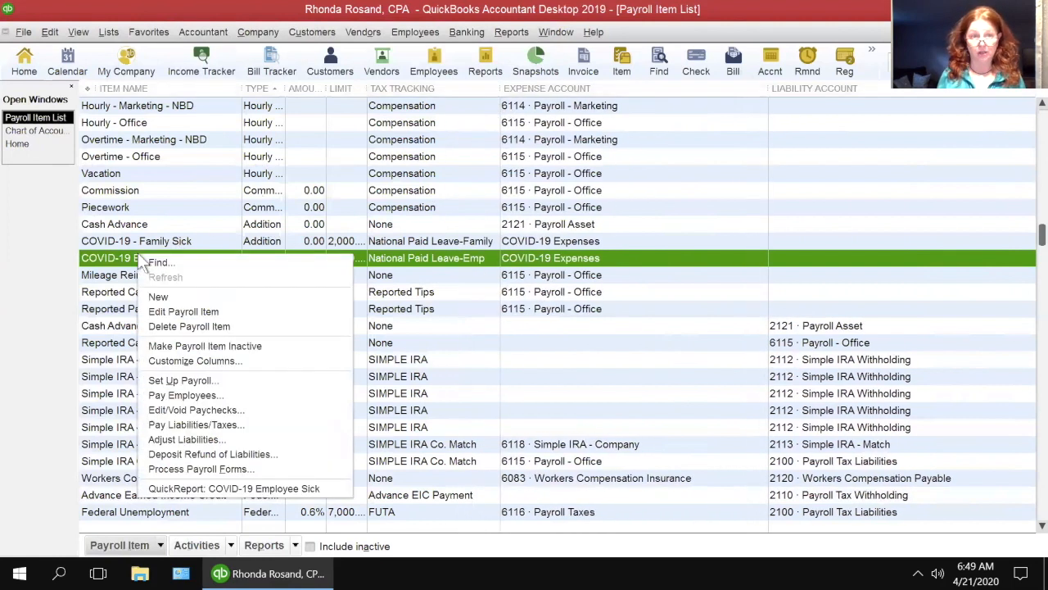
left_click(158, 296)
left_click(98, 113)
left_click(136, 285)
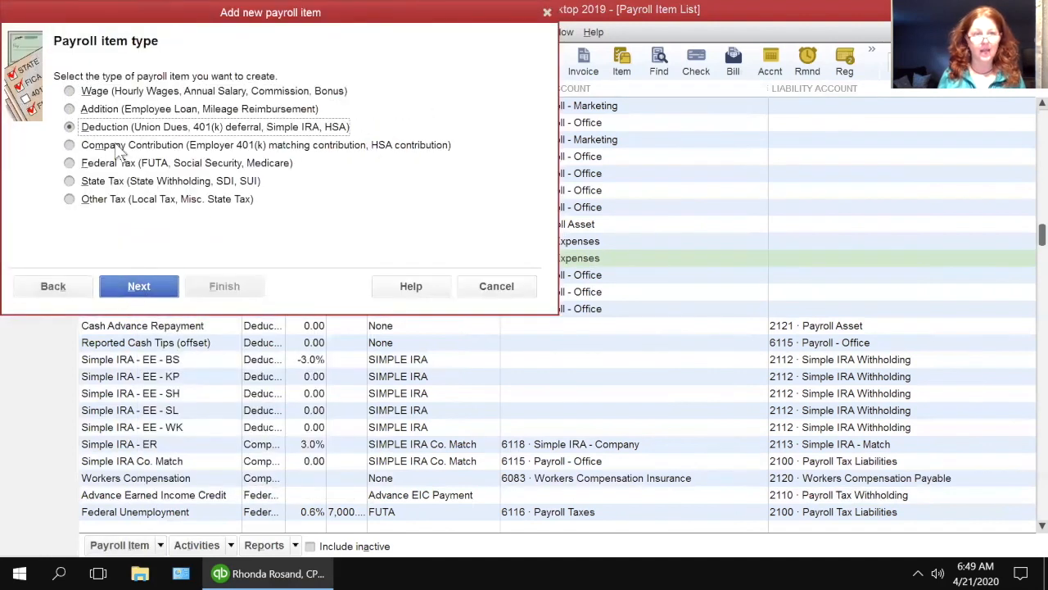
left_click(101, 109)
left_click(139, 286)
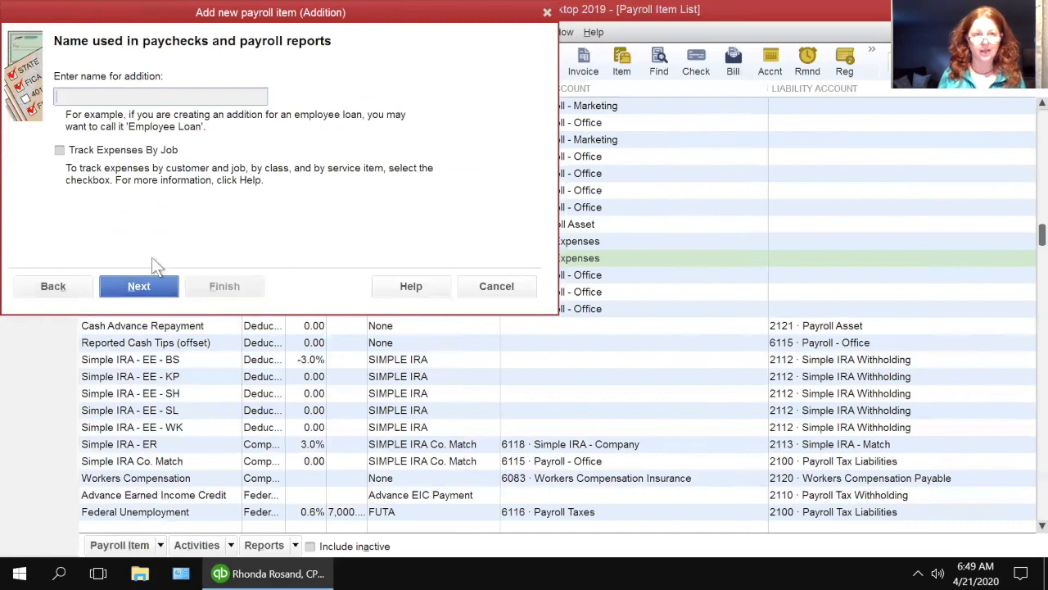
Name the new addition COVID 19 - Child Care and continue to its expense account
type("C")
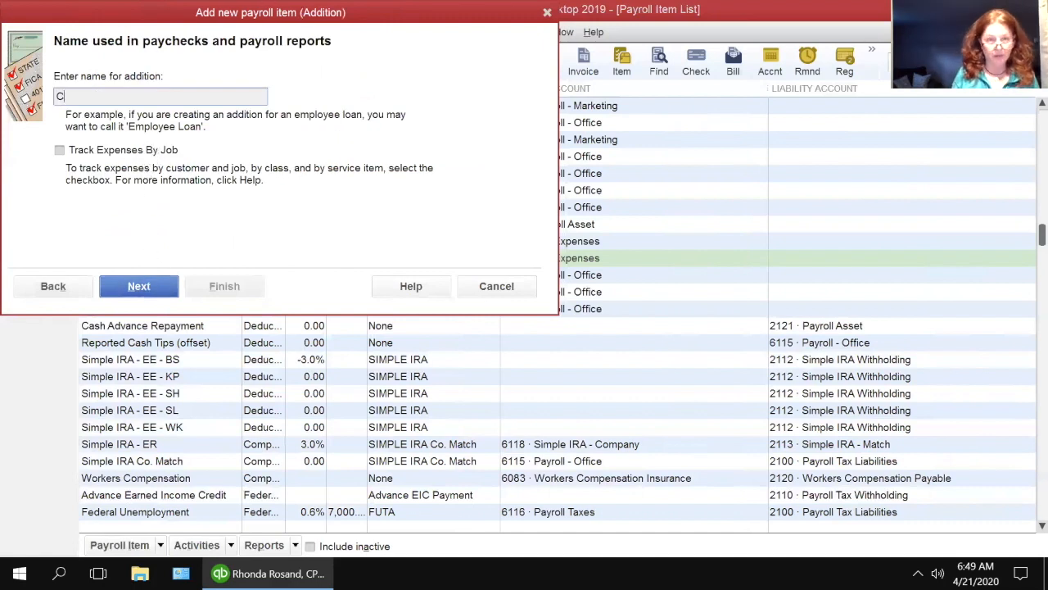
type("OVID ")
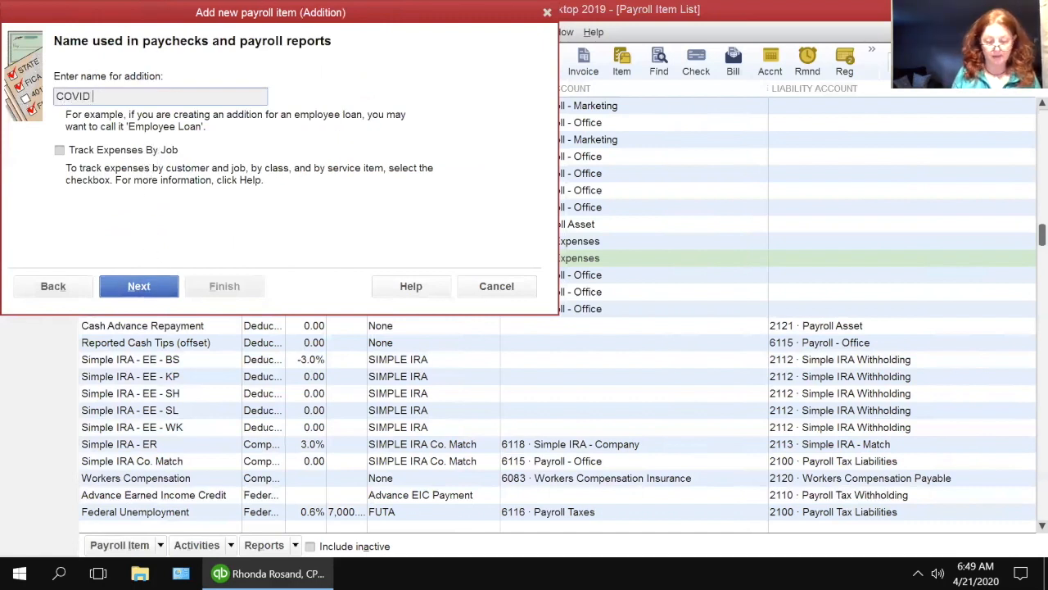
type("19 - Child Care")
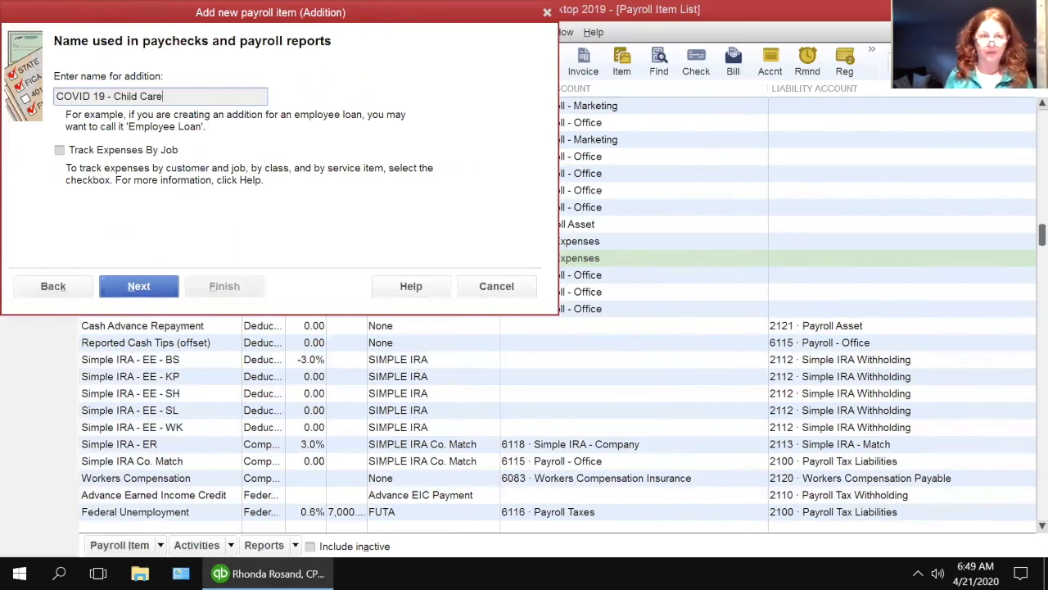
left_click(135, 279)
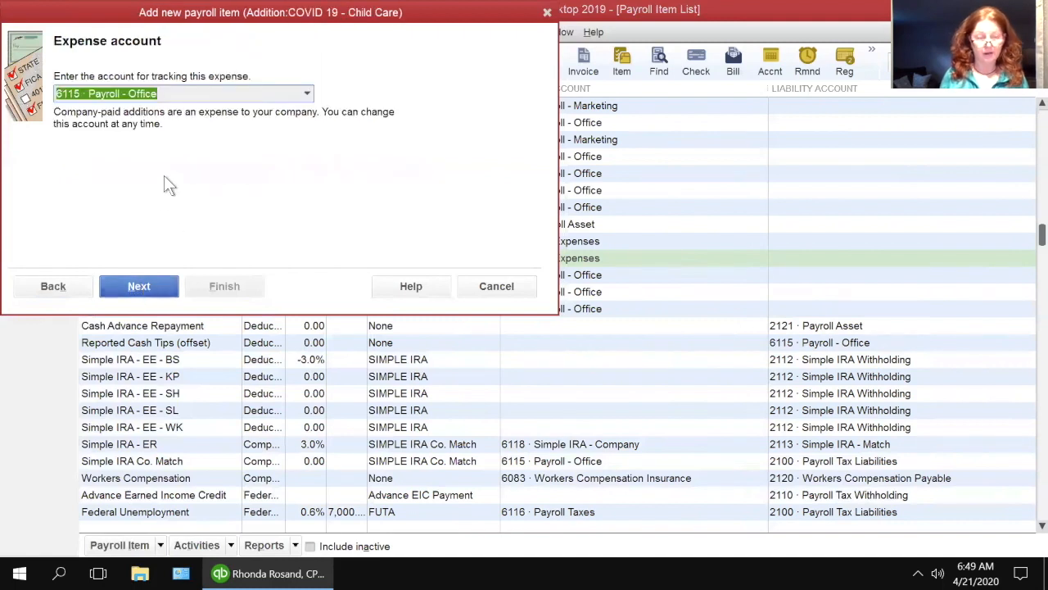
Assign the COVID 19 - Child Care item to COVID-19 Expenses with the National Paid Leave-FMLA tax tracking type
type("cov")
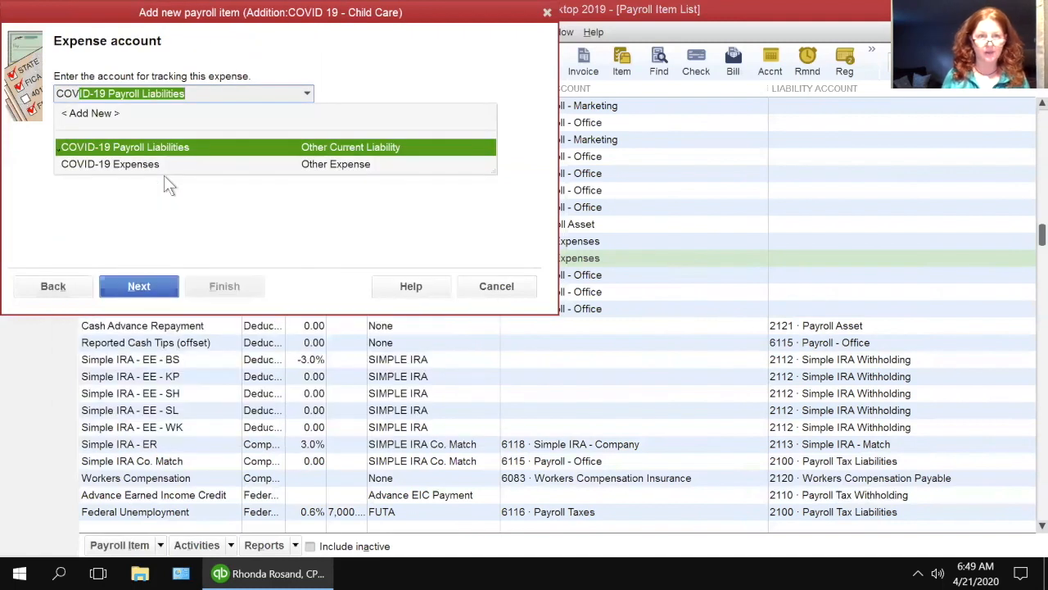
left_click(165, 167)
left_click(152, 285)
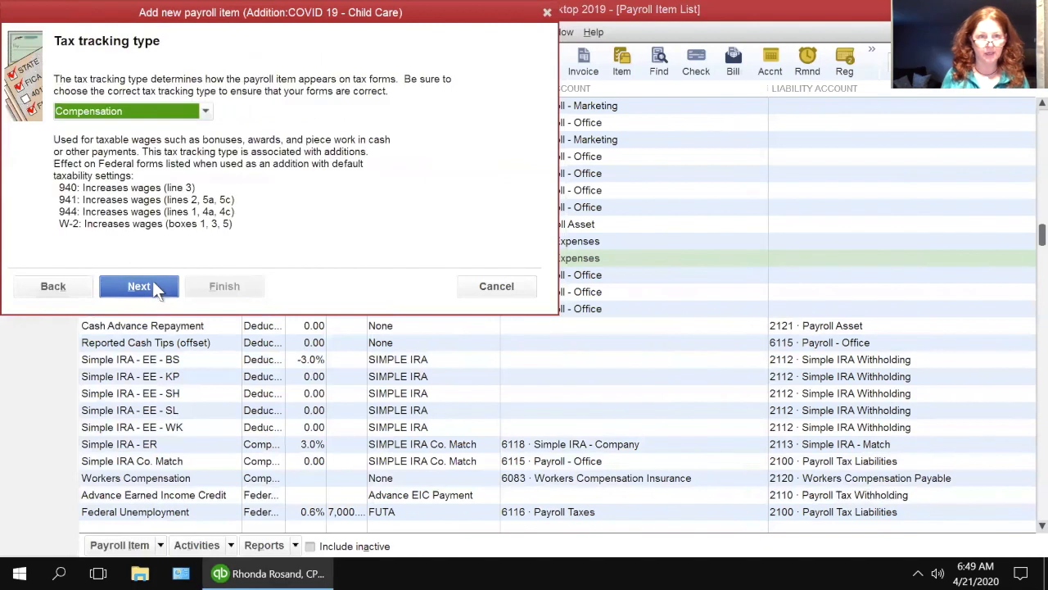
left_click(207, 112)
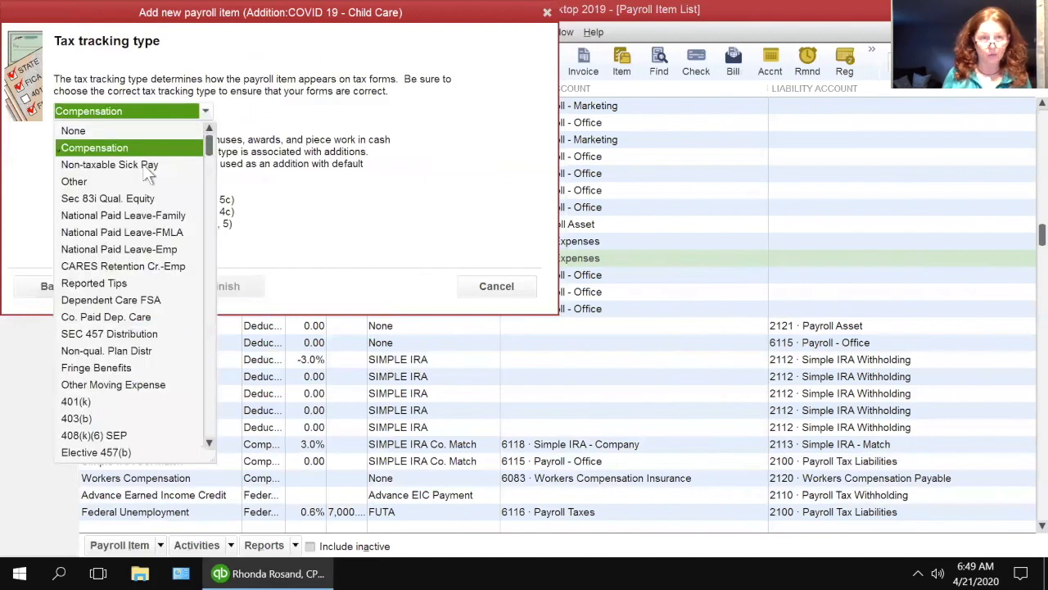
left_click(96, 230)
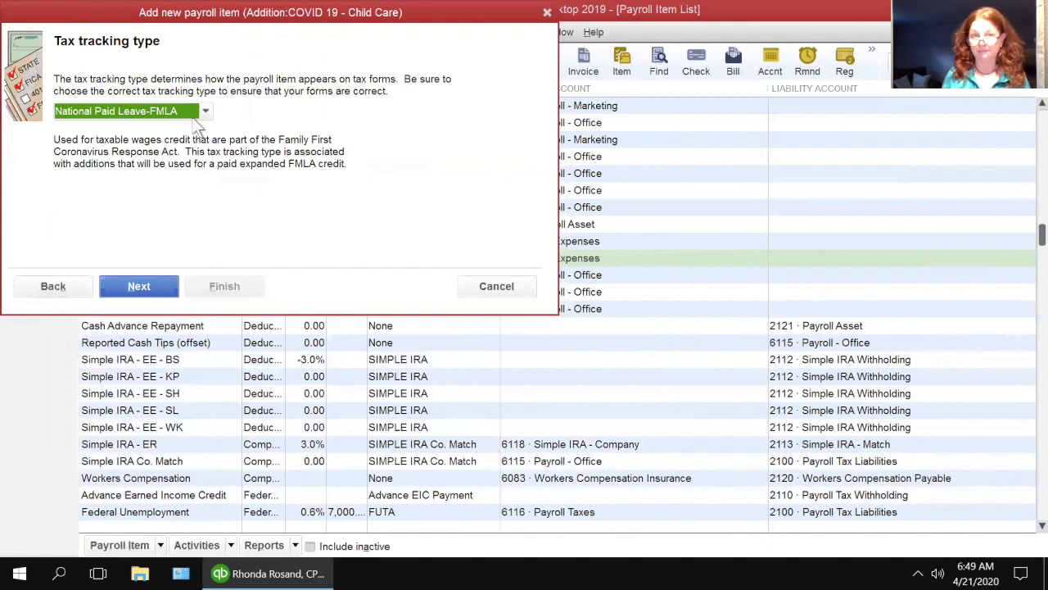
left_click(136, 286)
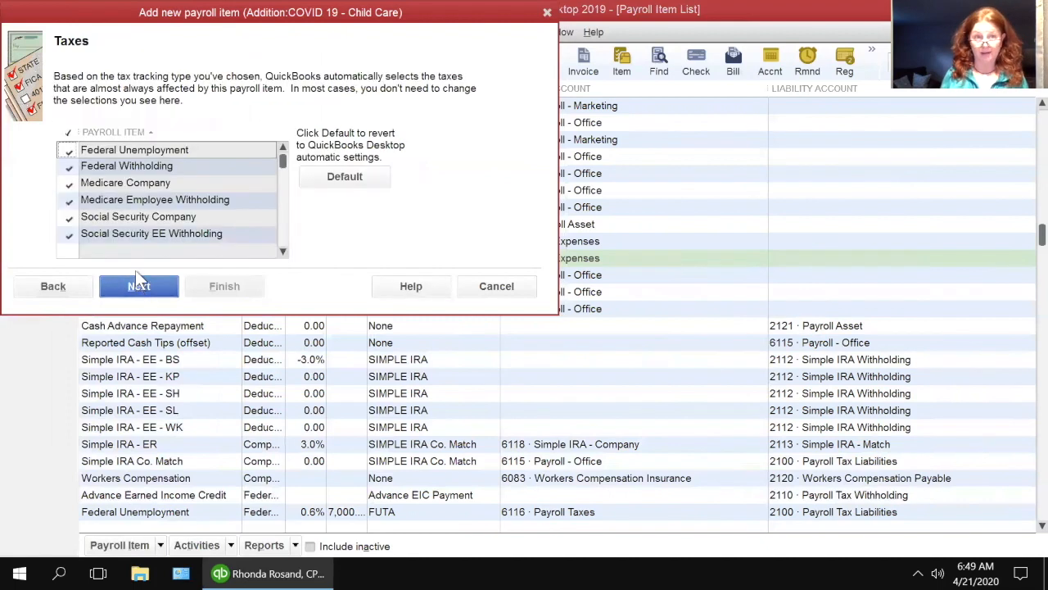
Keep the Child Care item's default taxes and the Neither calculation basis, set a one-time limit of 10,000.00, and finish it
left_click(145, 286)
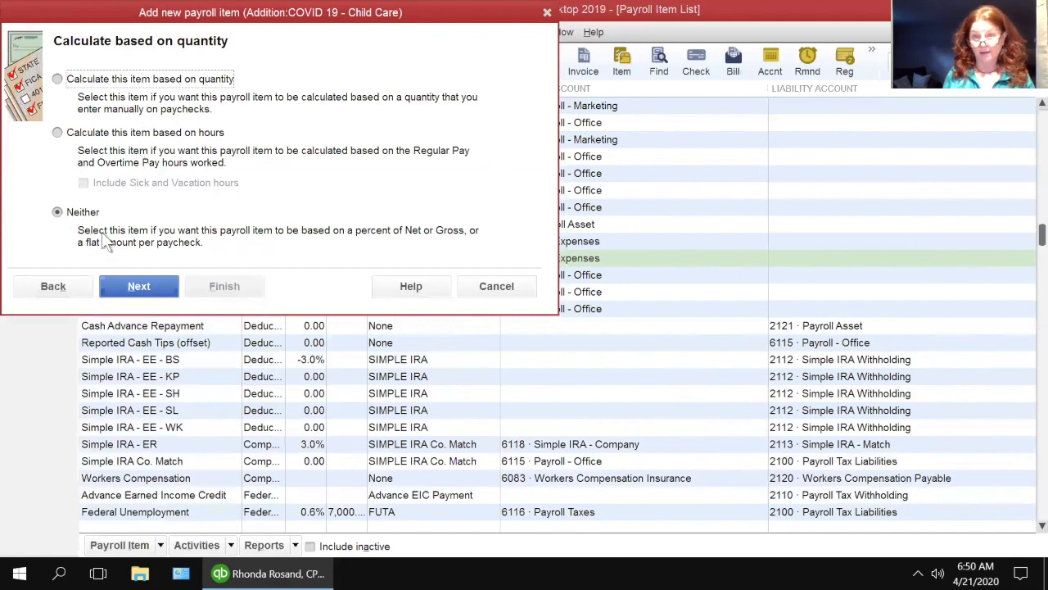
left_click(133, 281)
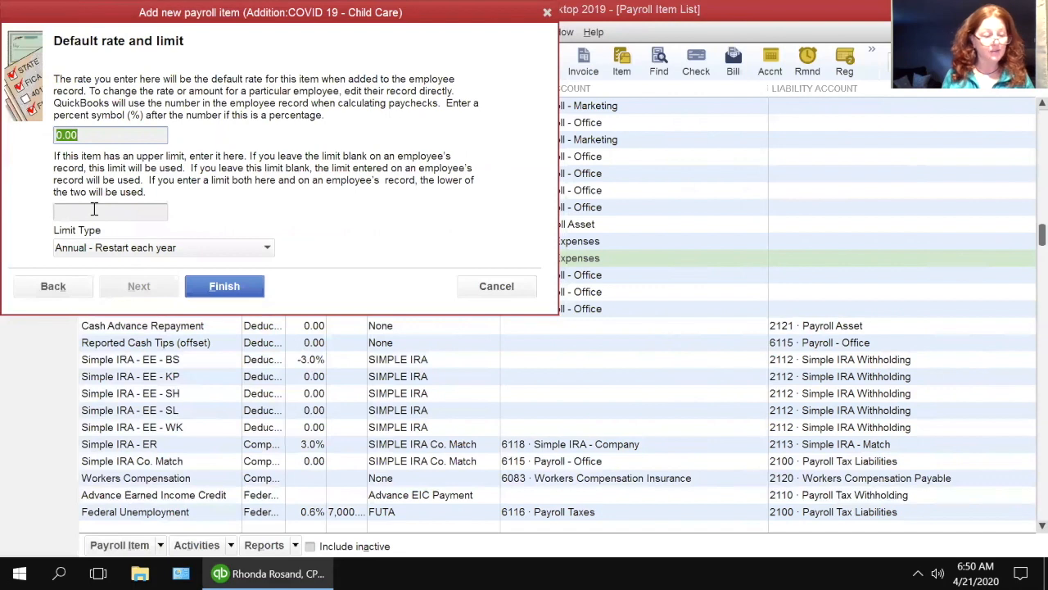
left_click(94, 211)
type("10000.00")
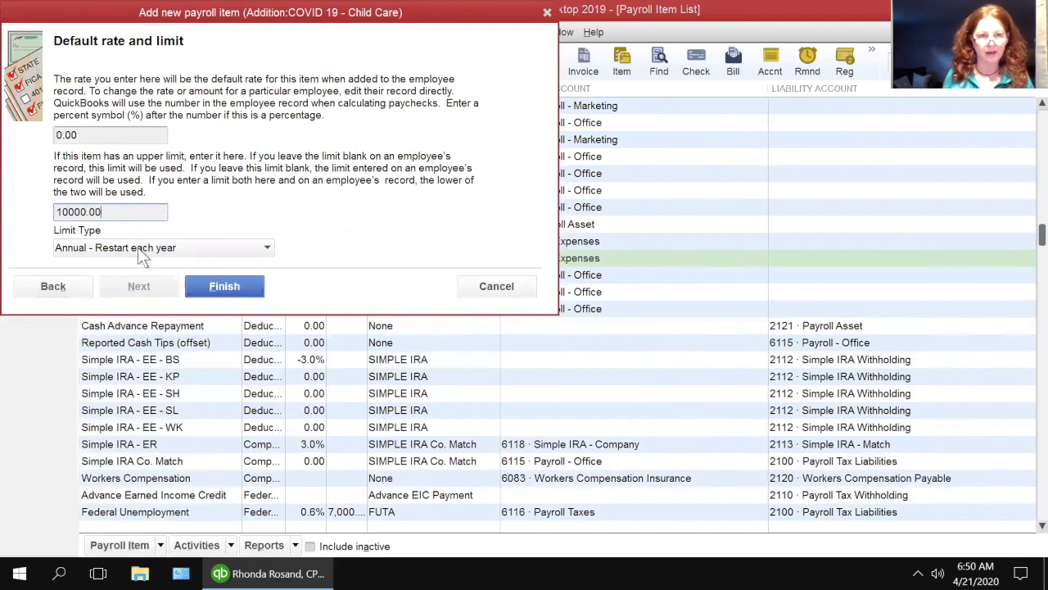
left_click(222, 245)
left_click(115, 300)
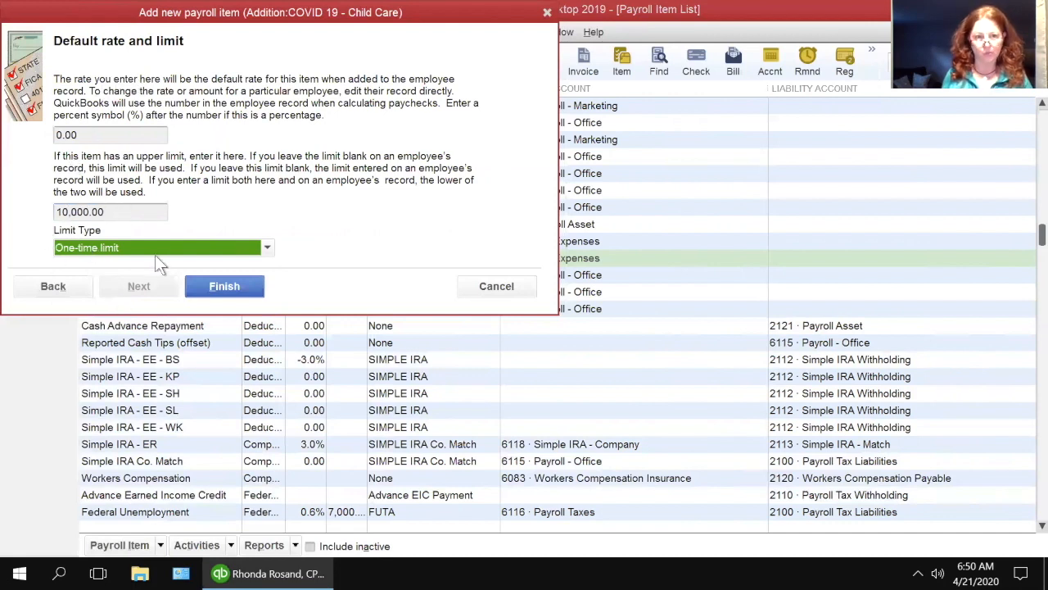
left_click(226, 288)
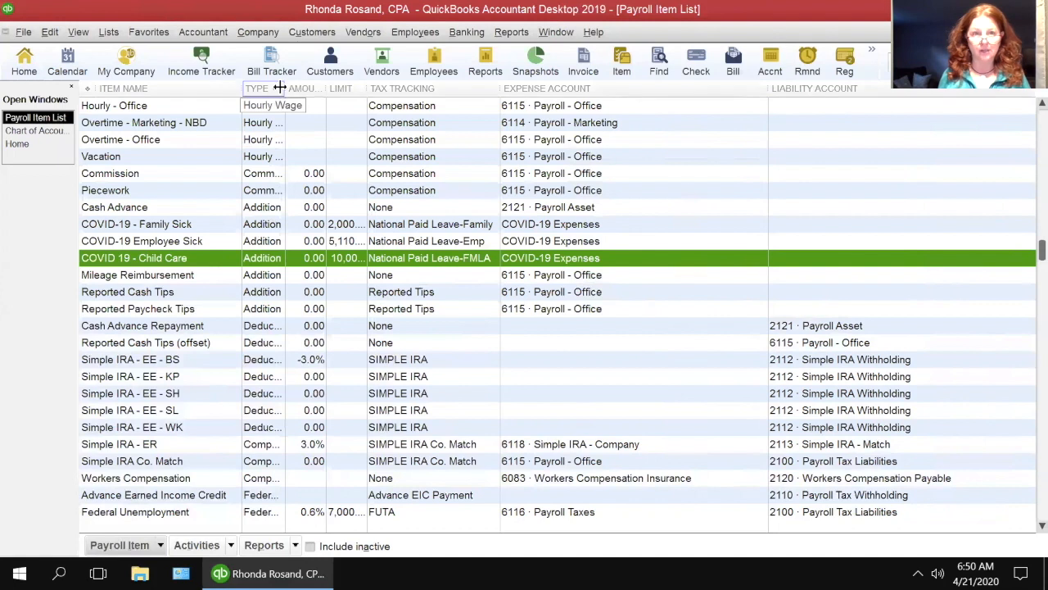
Widen the Type, Limit and Tax Tracking columns of the payroll item list to show their full contents
left_click_drag(295, 94, 331, 97)
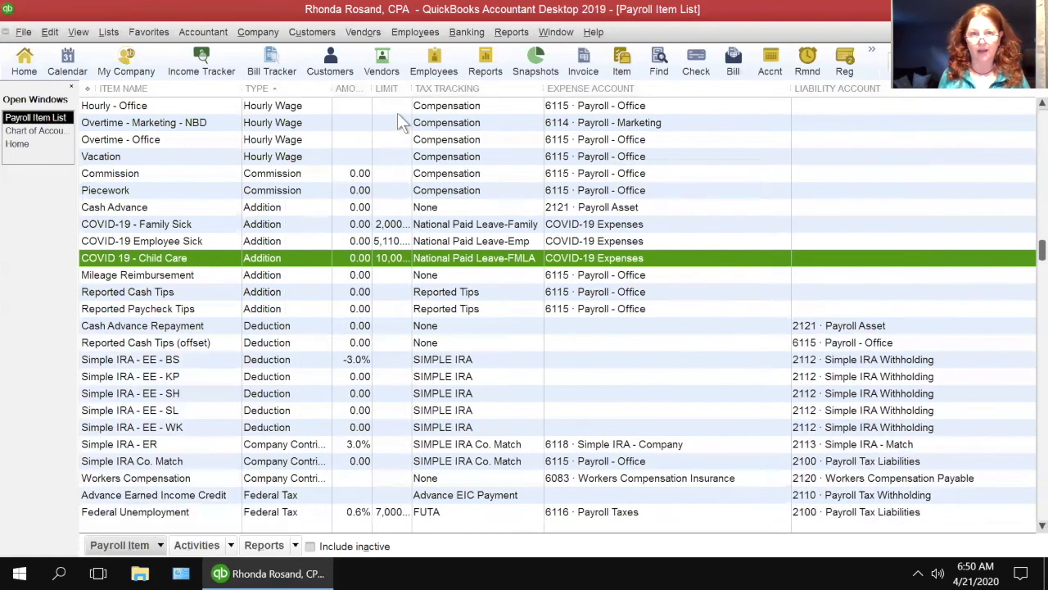
left_click_drag(412, 90, 464, 120)
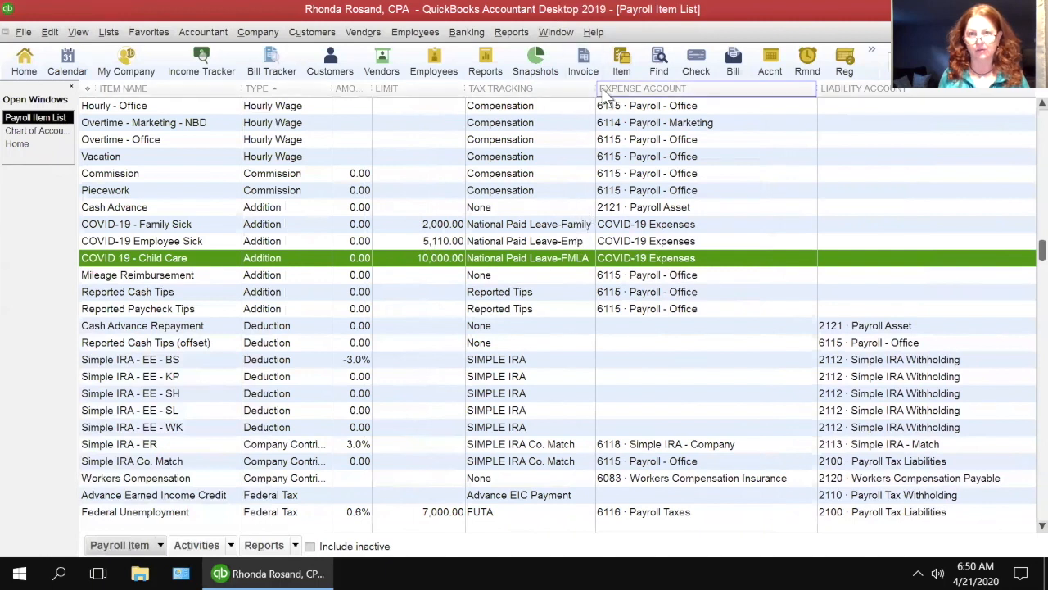
left_click_drag(595, 90, 634, 92)
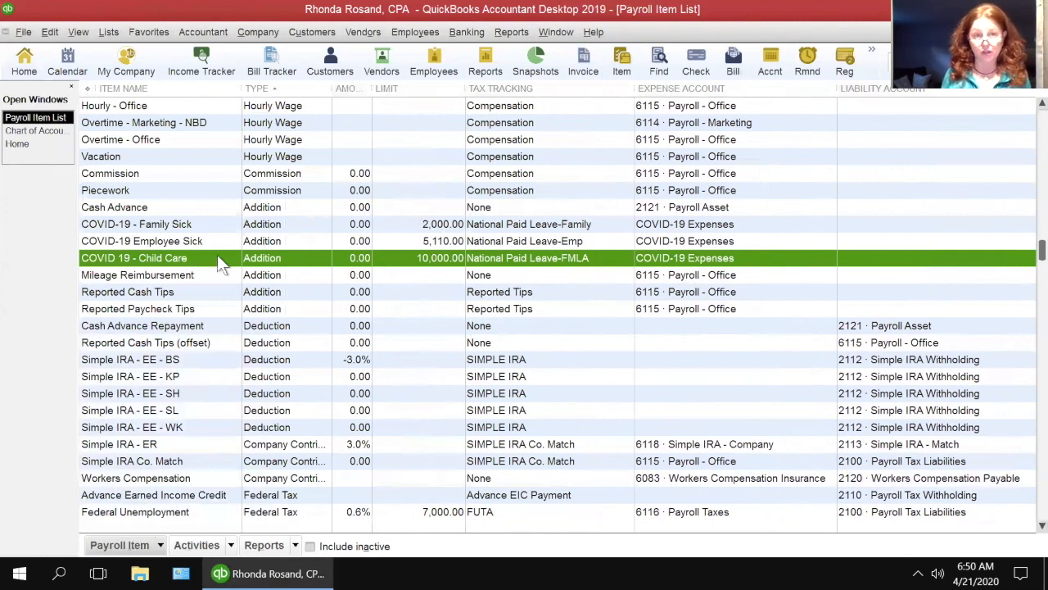
Start another new payroll item using Custom Setup with the Company Contribution type
right_click(229, 308)
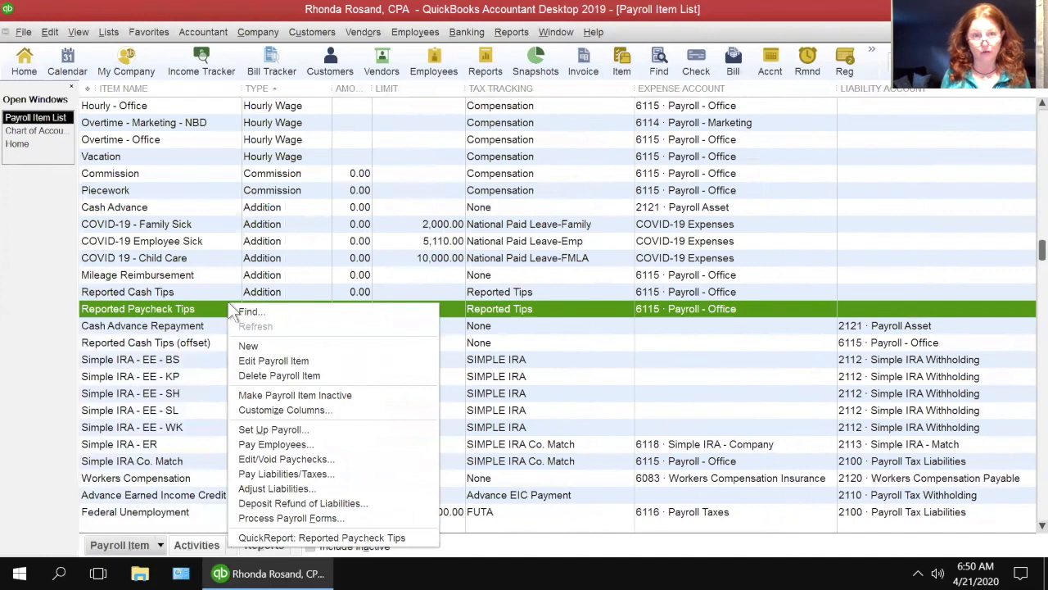
left_click(246, 347)
left_click(132, 112)
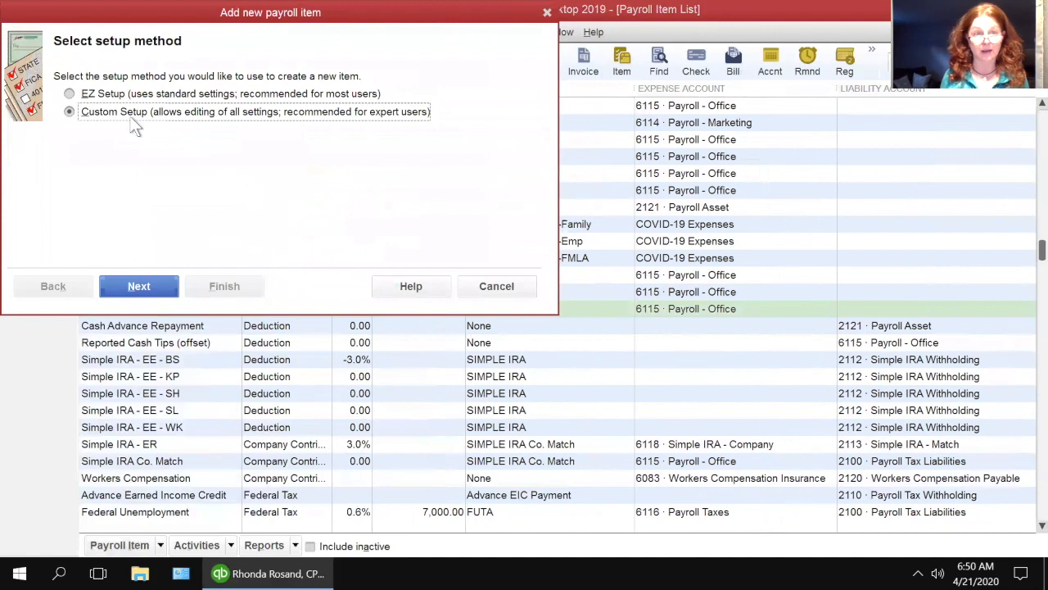
left_click(157, 287)
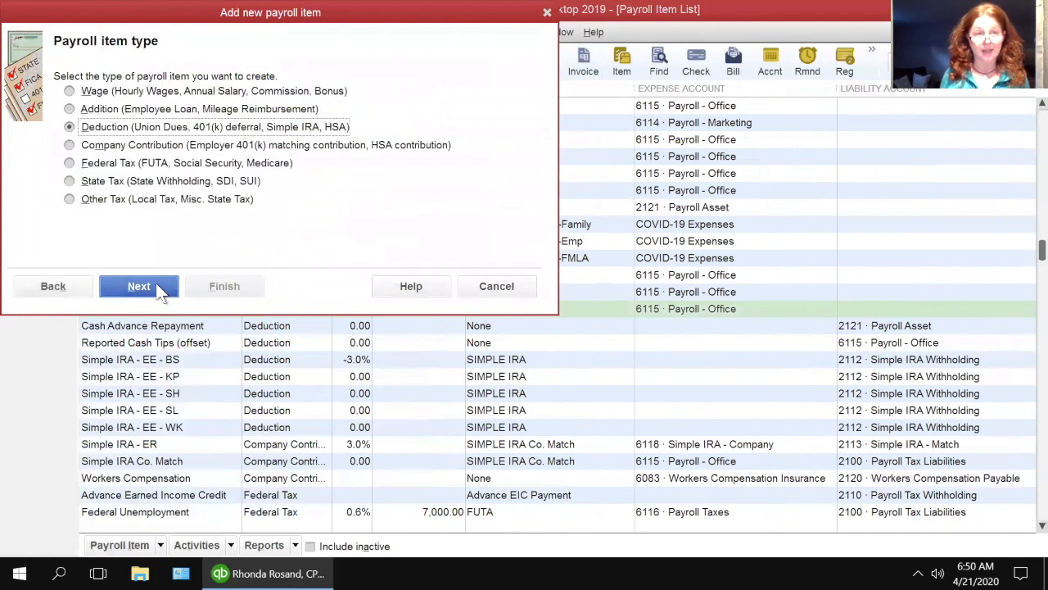
left_click(70, 147)
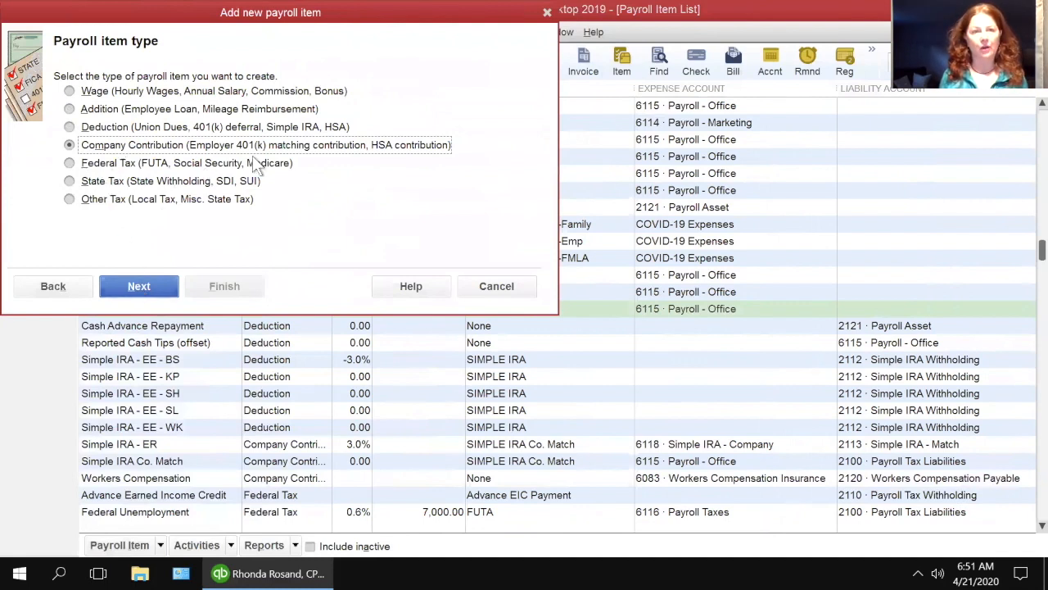
left_click(140, 285)
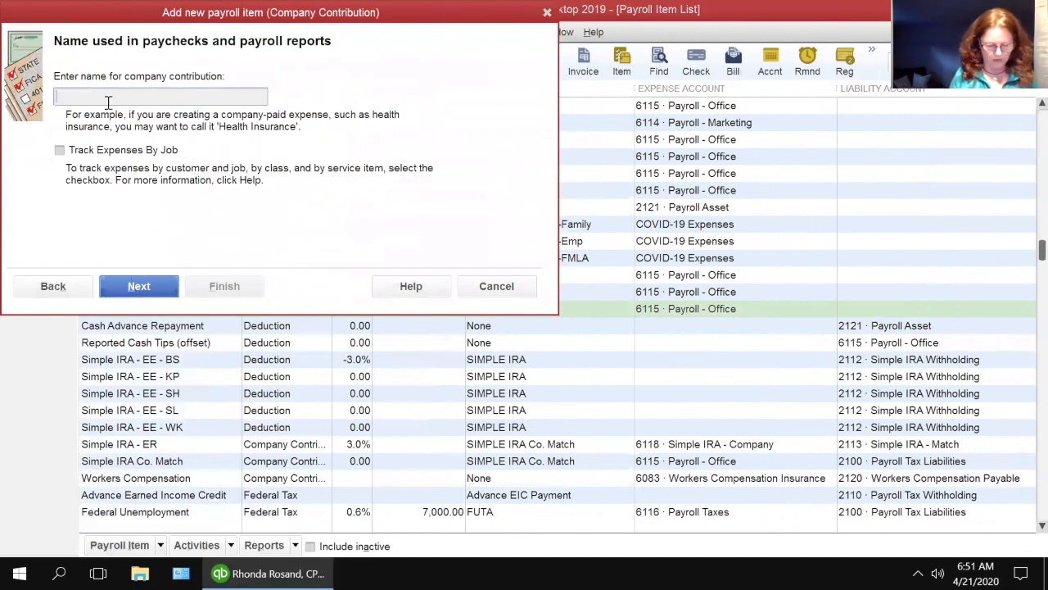
Name the company contribution COVID-19 Health Premium and continue to its agency and liability settings
type("Co")
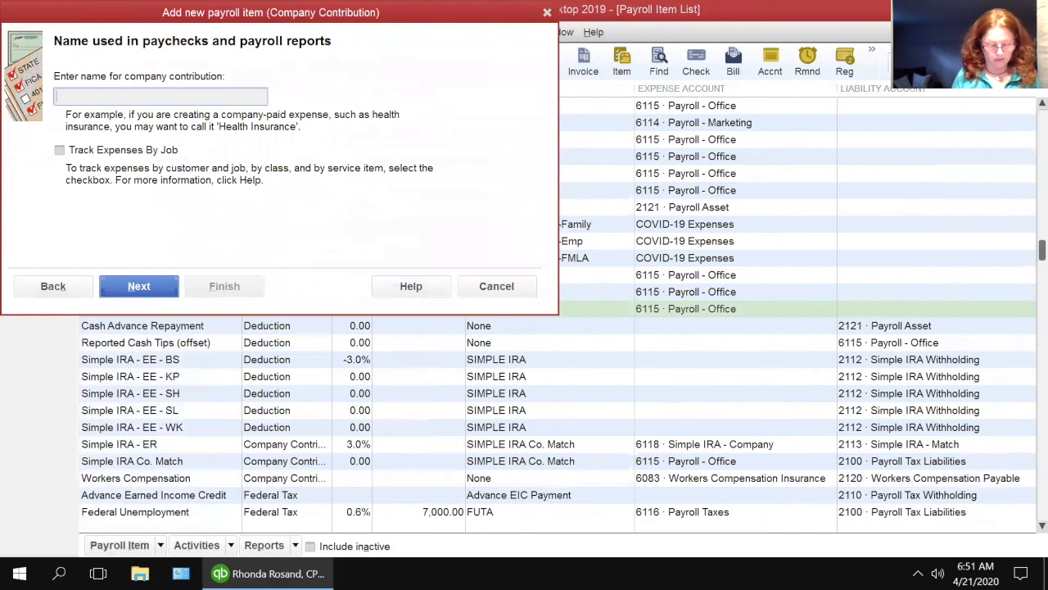
key("BackSpace")
type("OVID-19 Heal")
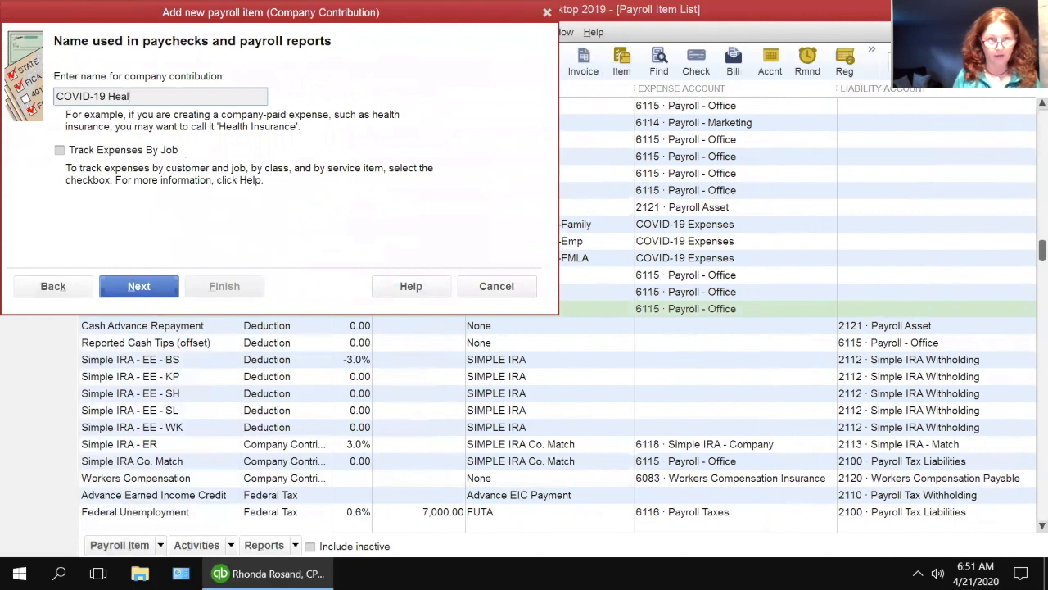
type("th Premium")
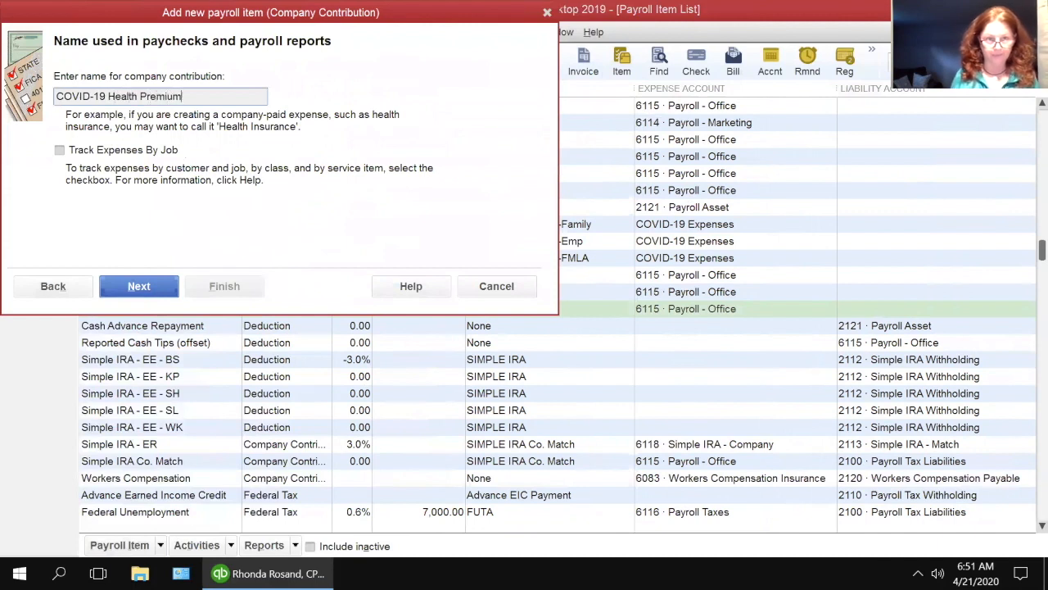
left_click(137, 289)
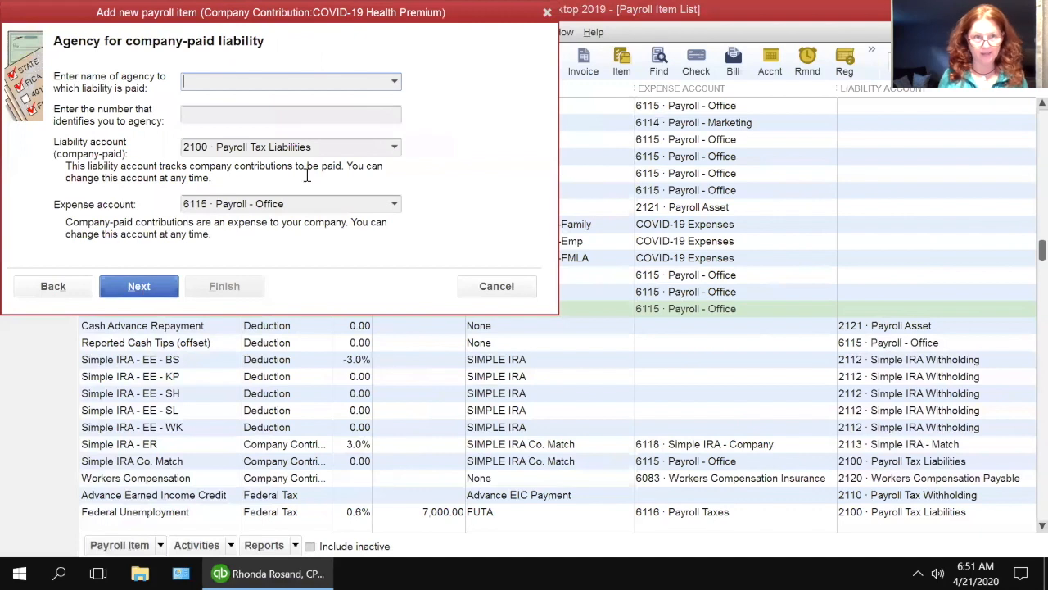
Set the agency to Harvard Pilgrim, enter the agency identification number, and choose COVID-19 Payroll Liabilities as the liability account
type("Harvard Pilgrim")
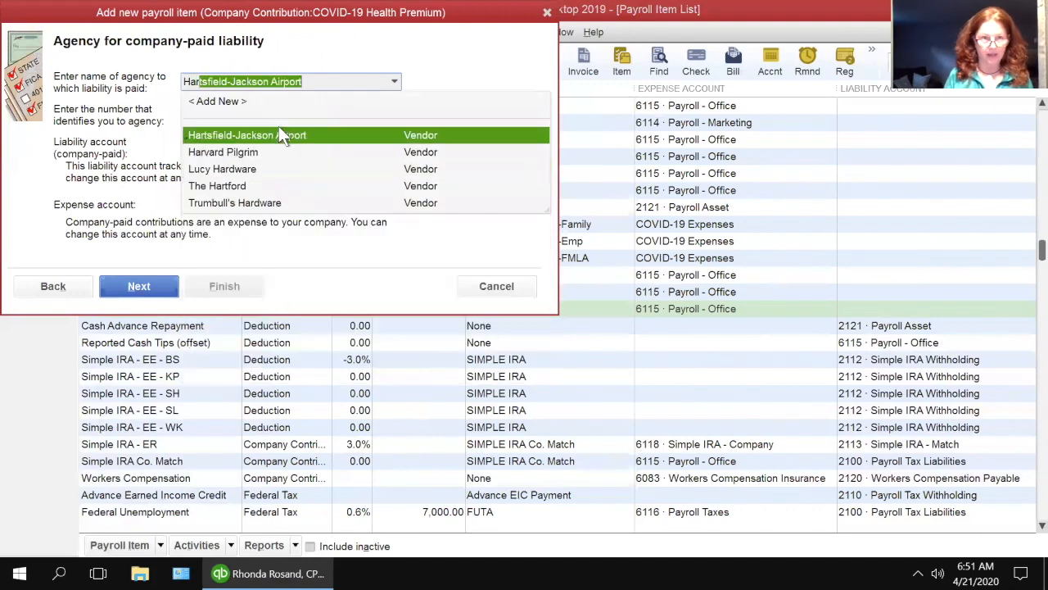
key("Tab")
type("1234")
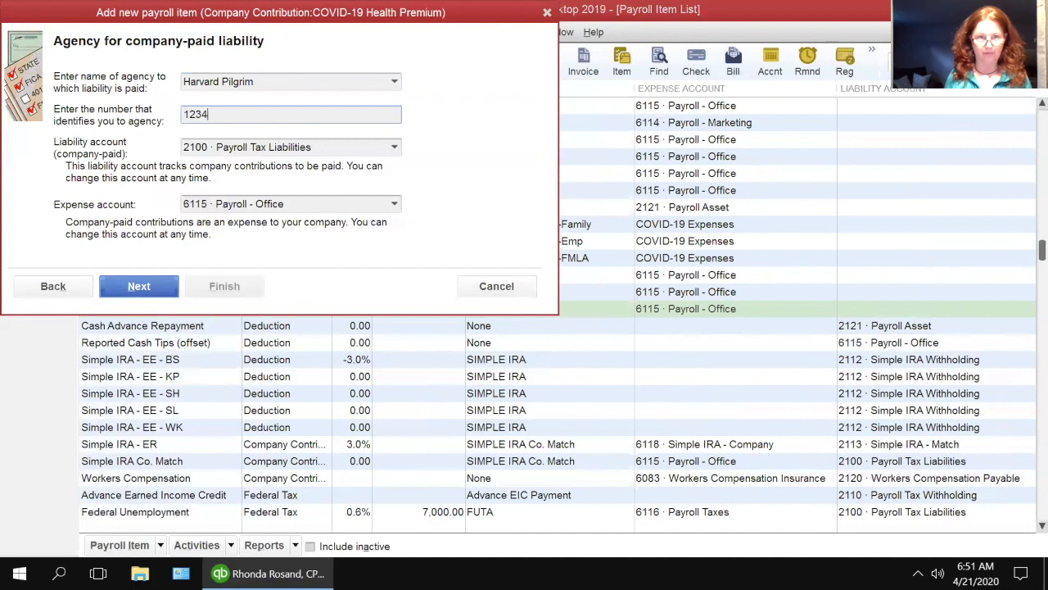
key("Tab")
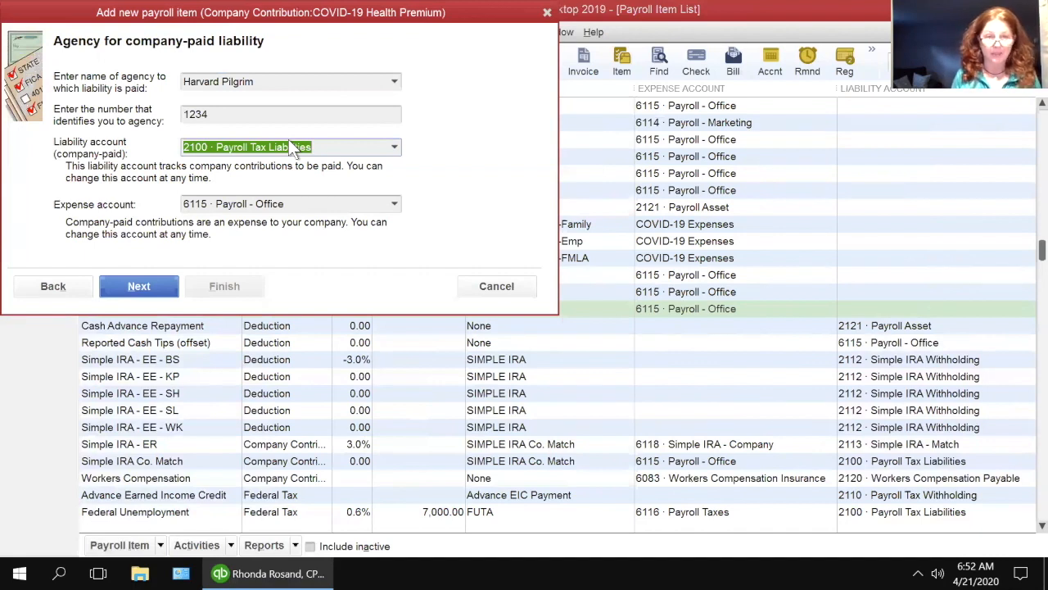
type("COVID-19")
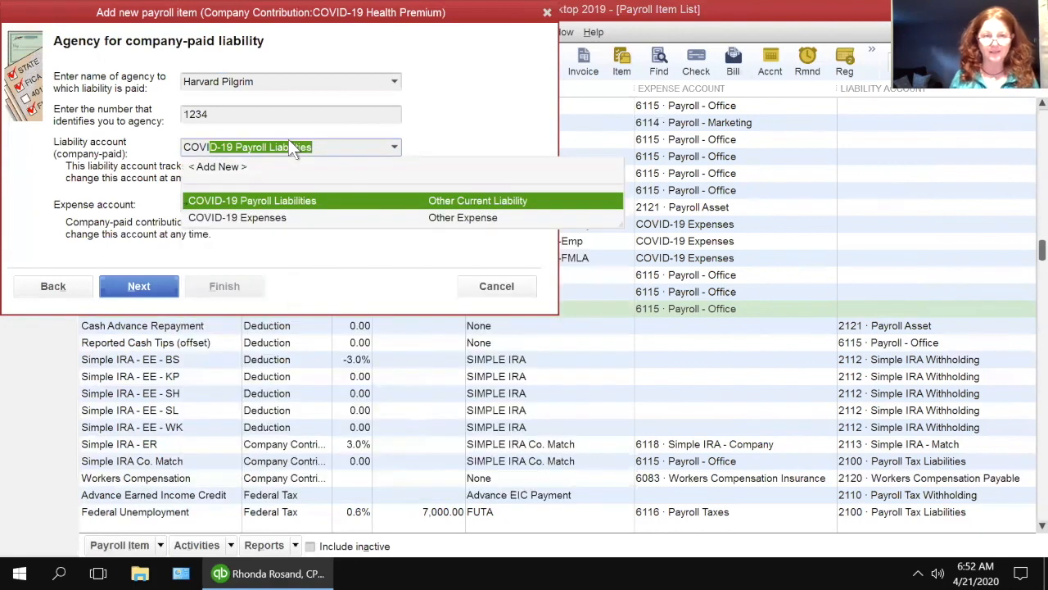
left_click(334, 200)
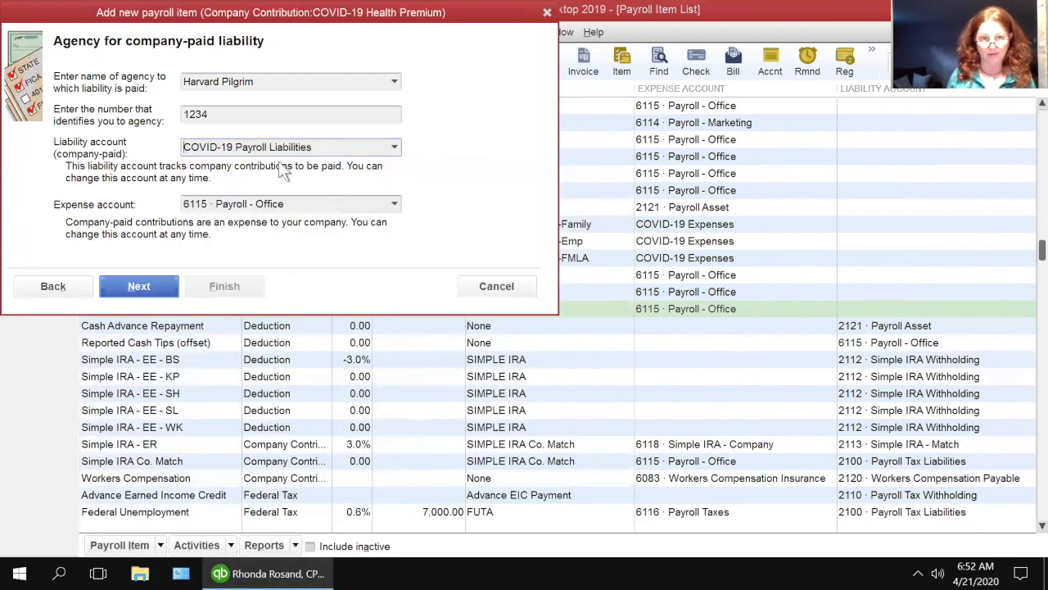
Set the expense account of the COVID-19 Health Premium item to COVID-19 Expenses and continue to the tax tracking settings
left_click_drag(301, 208, 140, 198)
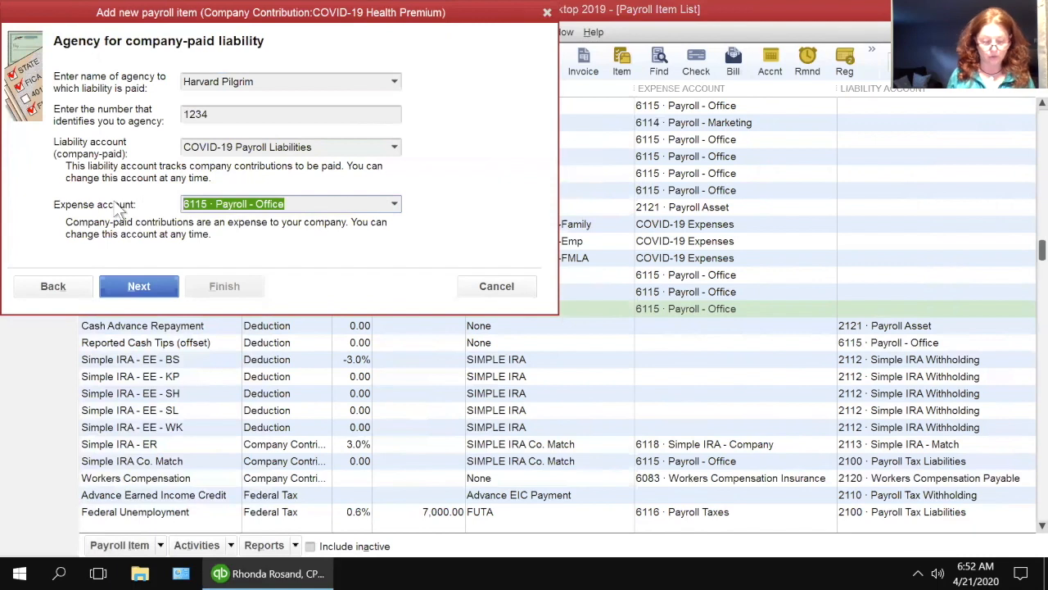
type("COVID-19 Expenses")
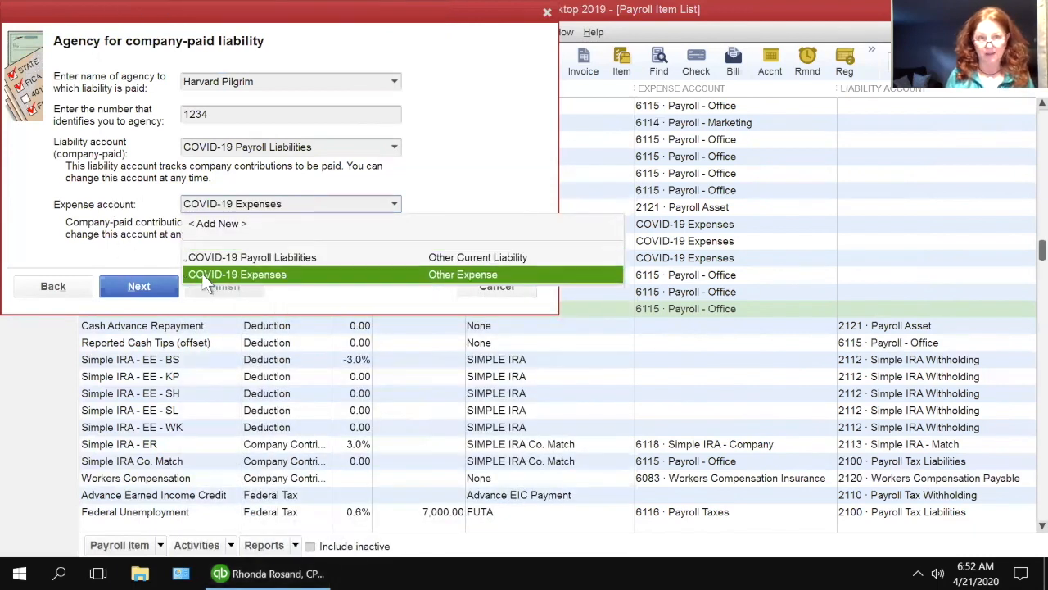
left_click(205, 274)
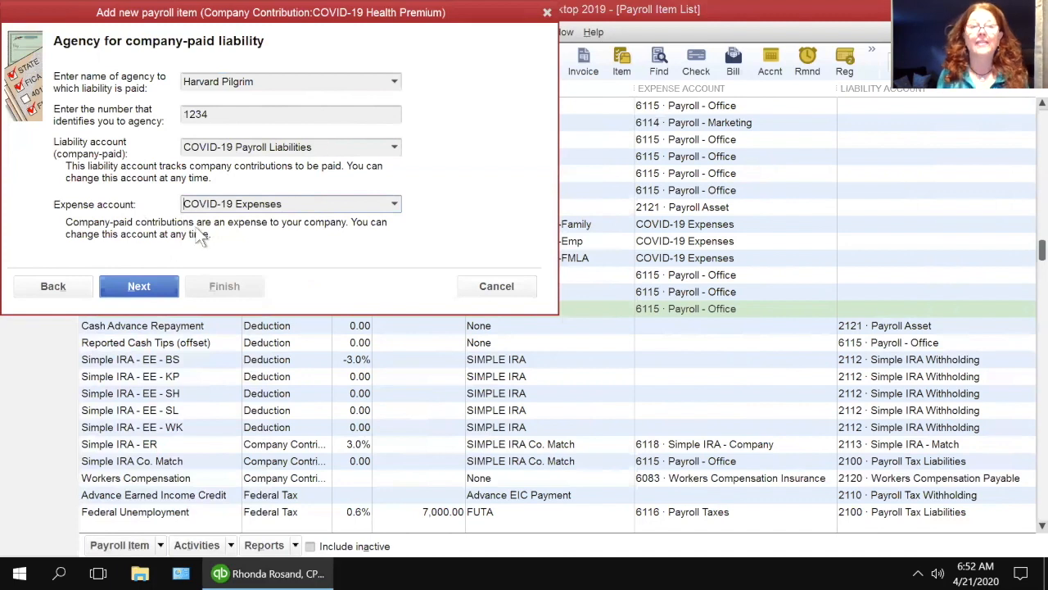
left_click(139, 287)
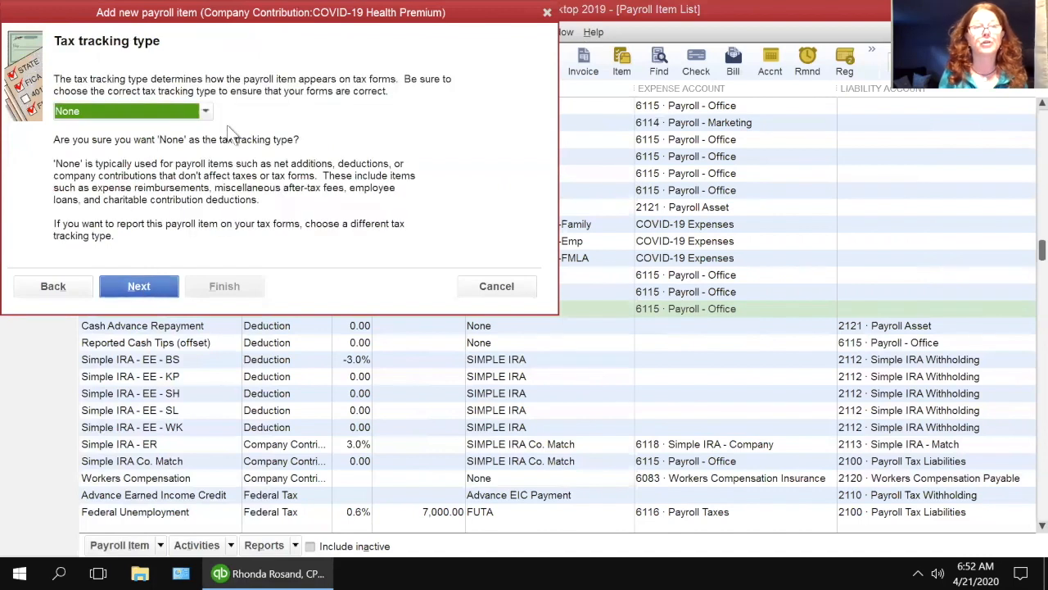
Choose National Paid Leave-Health as the tax tracking type and accept the default taxes and the Neither calculation basis
left_click(204, 115)
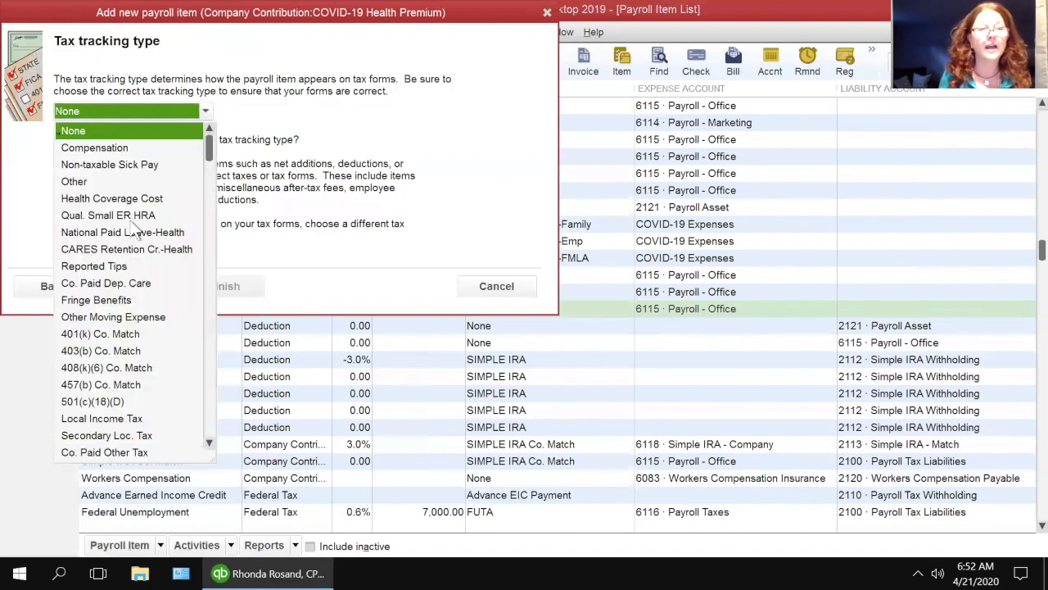
left_click(101, 233)
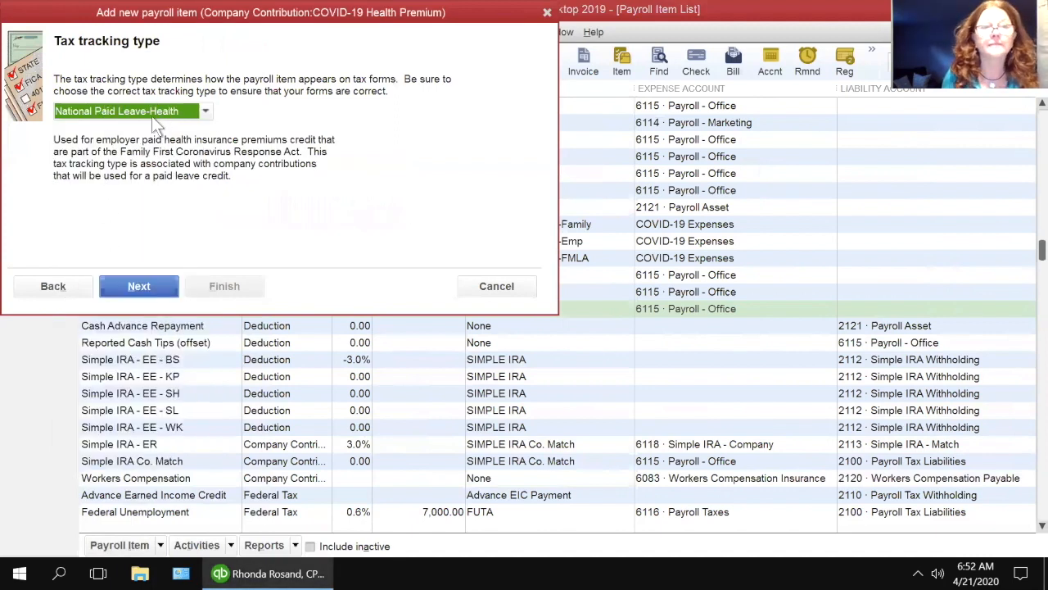
left_click(132, 285)
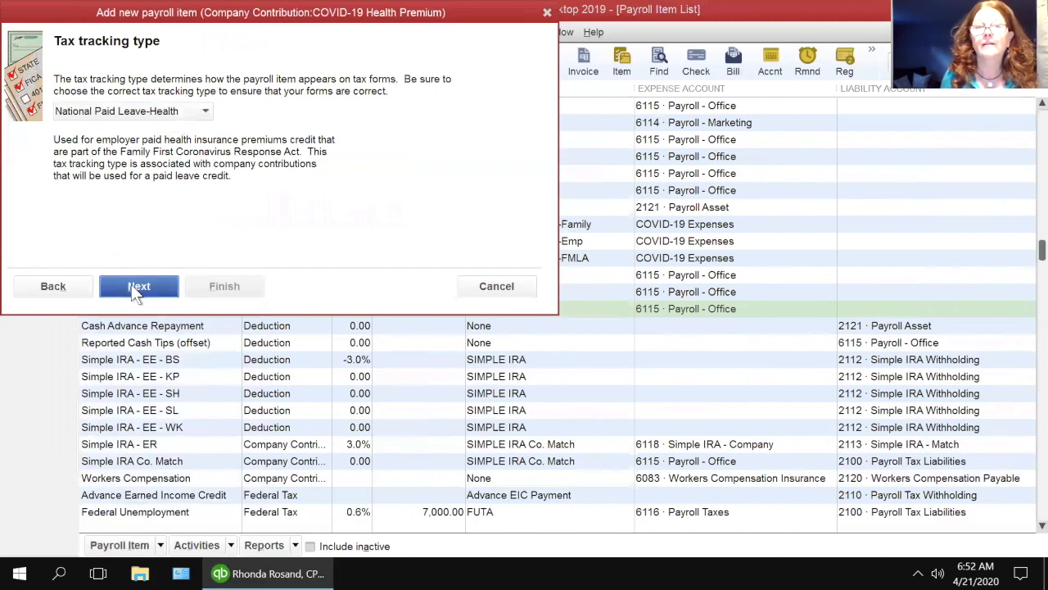
left_click(139, 288)
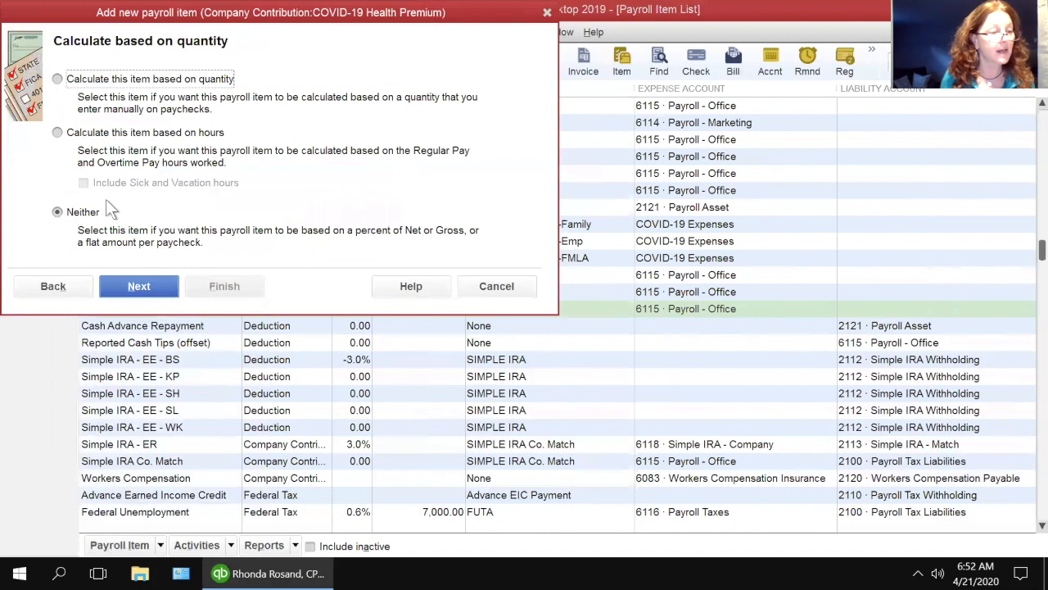
key("Return")
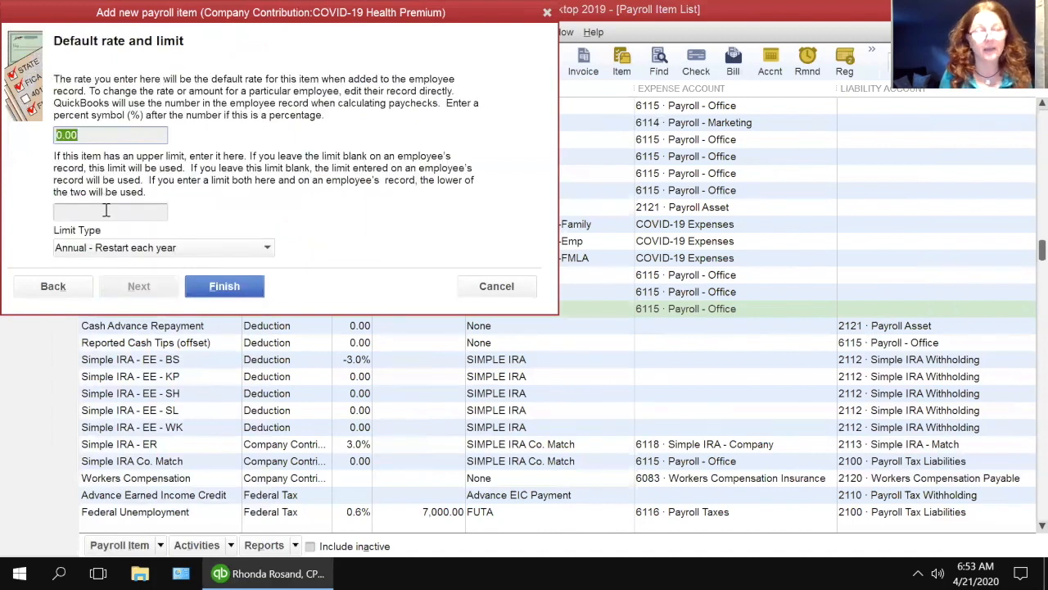
Give the health premium item a 10,000.00 upper limit with the One-time limit type, and finish creating it
left_click(105, 211)
type("10000")
key("Tab")
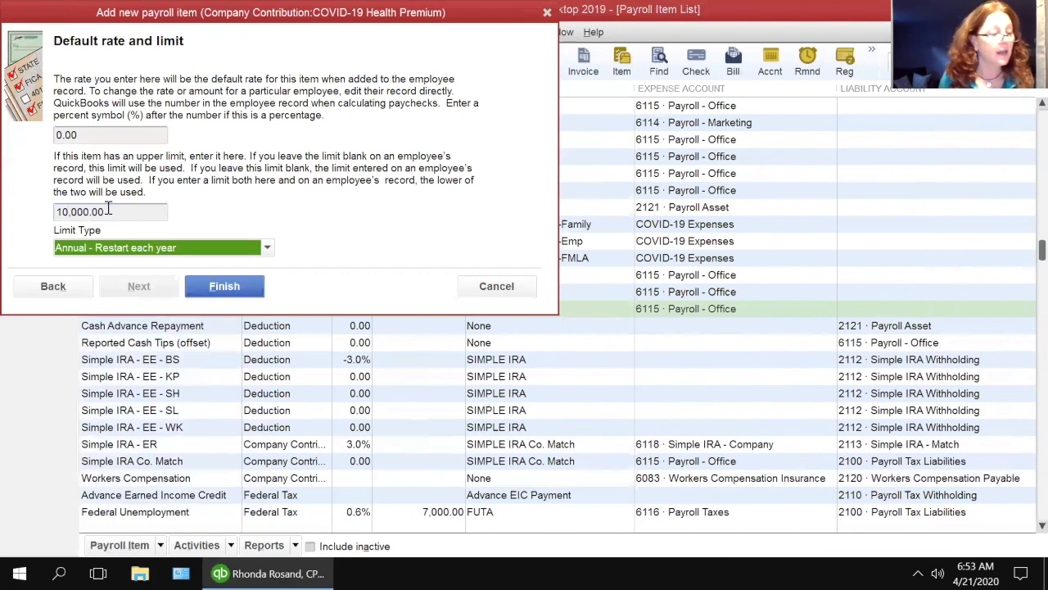
left_click(123, 248)
left_click(108, 301)
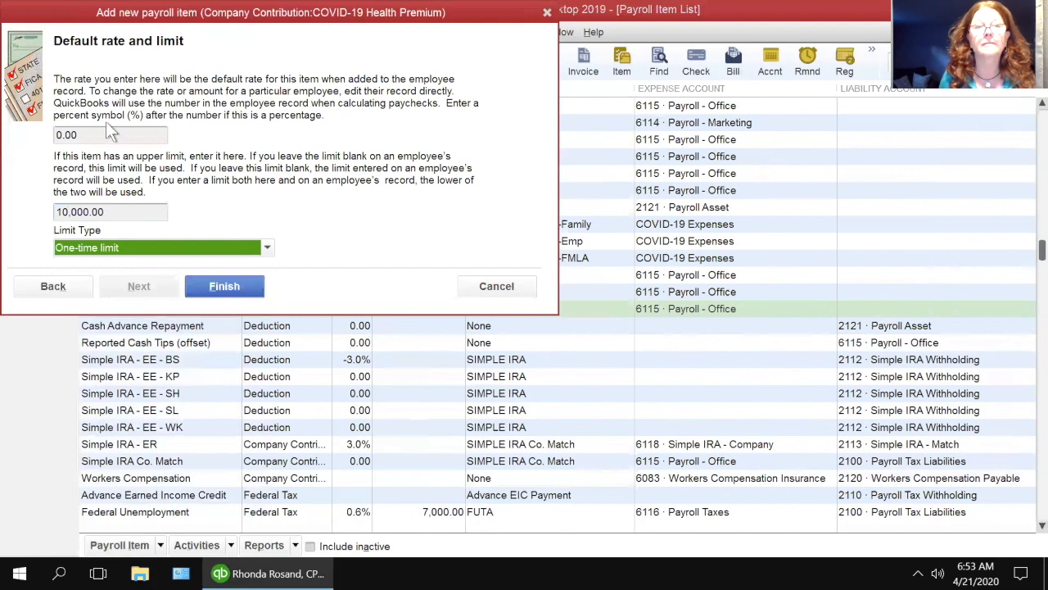
left_click(219, 285)
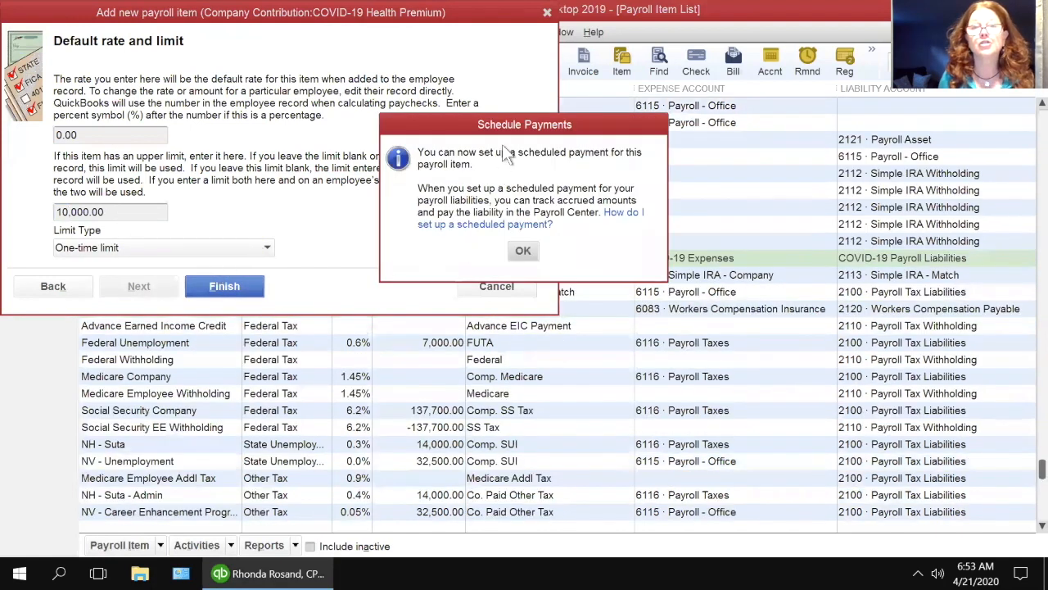
left_click(523, 252)
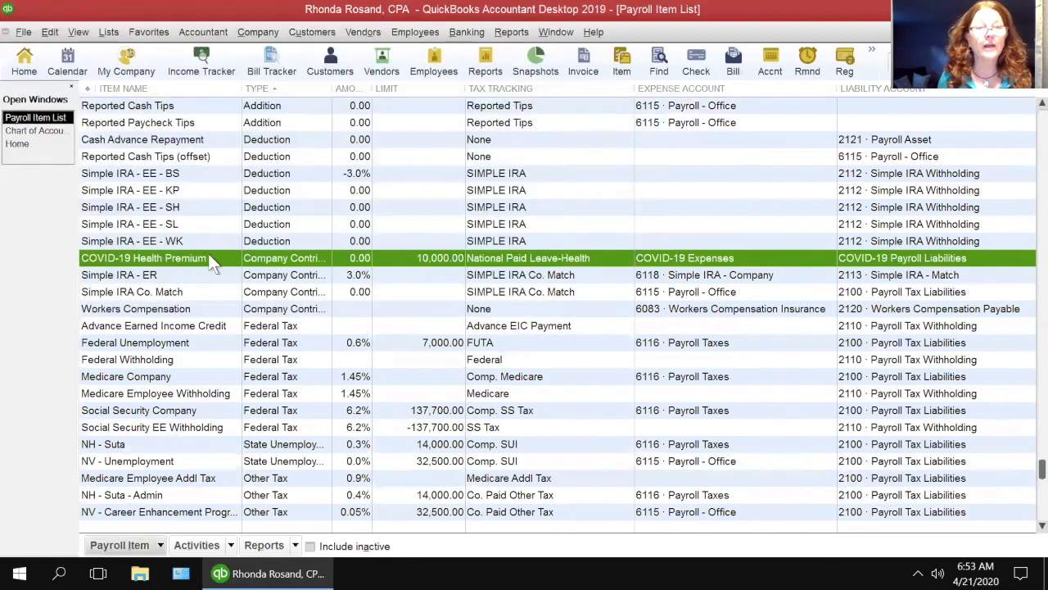
Widen the payroll item list's Type column and start another new payroll item using Custom Setup with the Other Tax type
left_click_drag(333, 89, 406, 88)
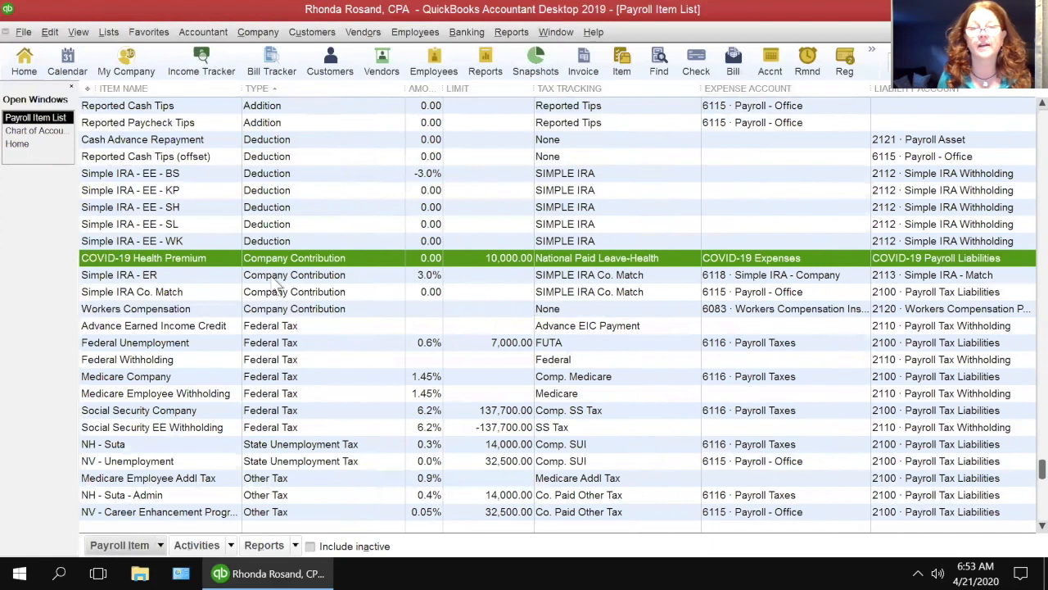
right_click(183, 309)
left_click(203, 344)
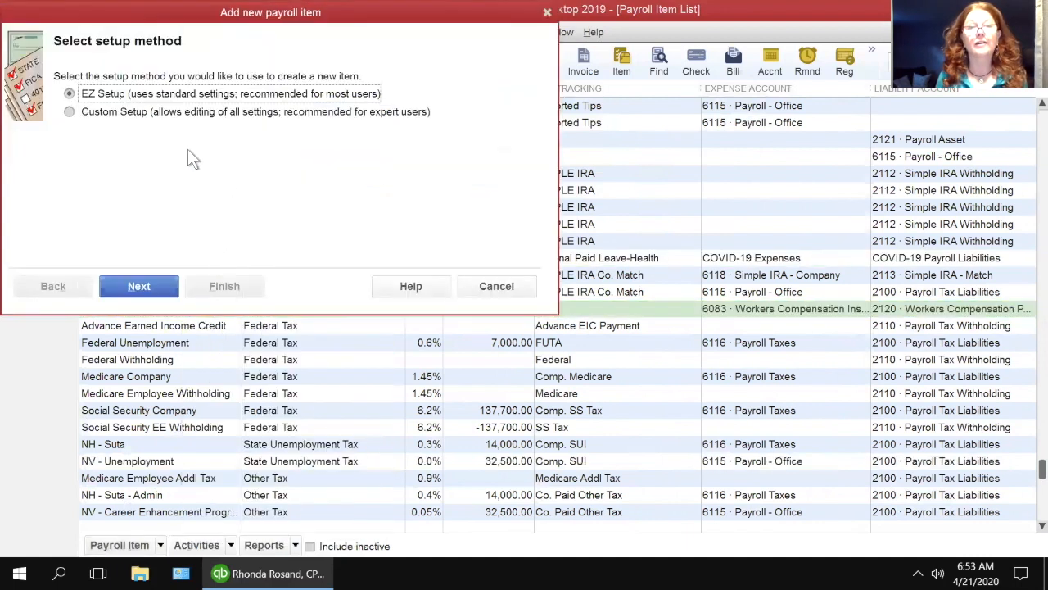
left_click(114, 112)
left_click(139, 287)
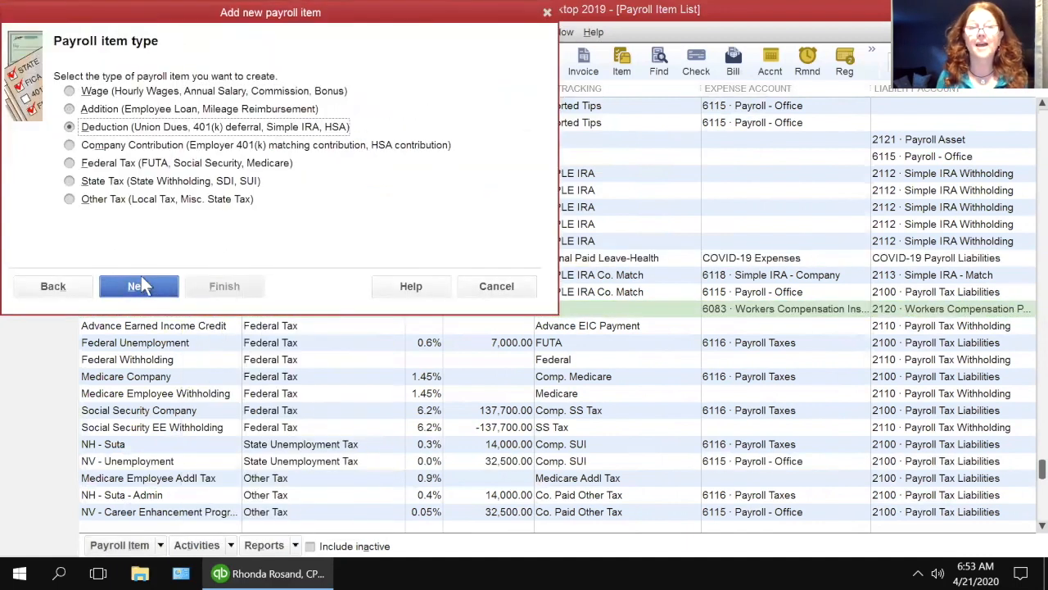
left_click(82, 210)
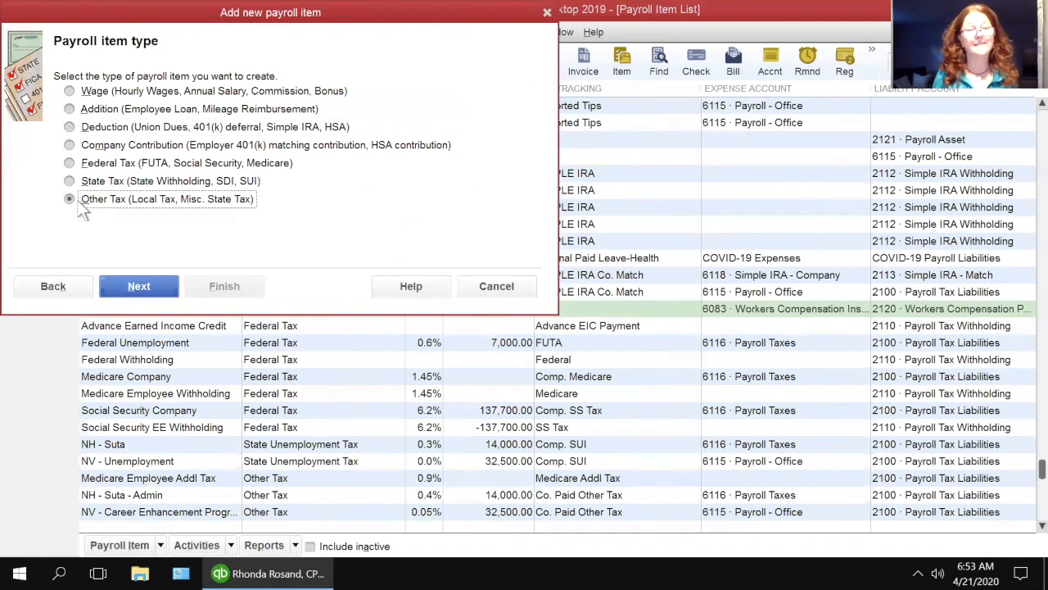
left_click(137, 286)
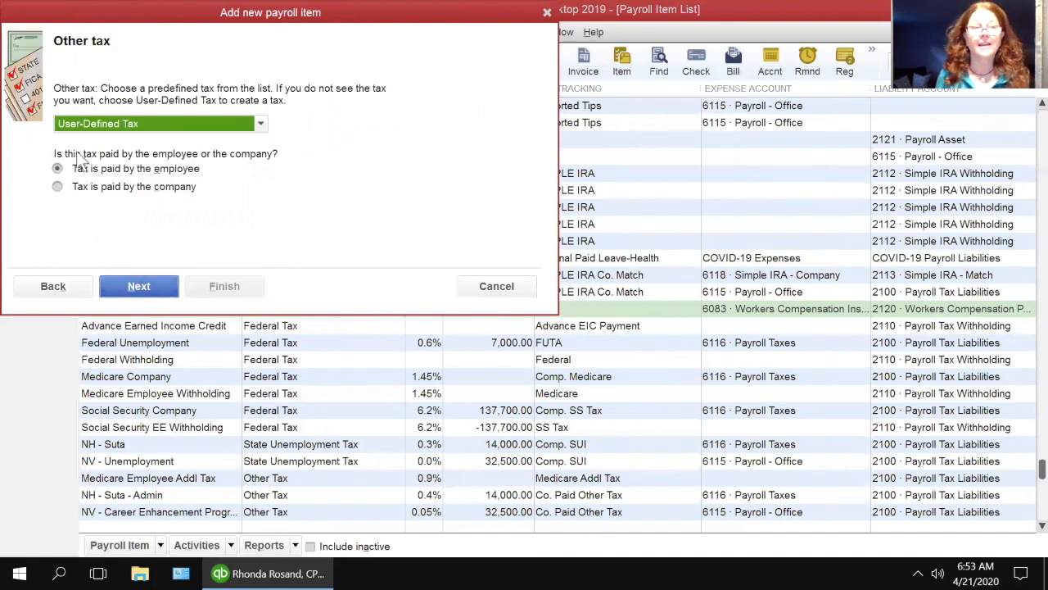
Choose the predefined National Paid Leave Credit as the other tax and continue to its name
left_click(125, 123)
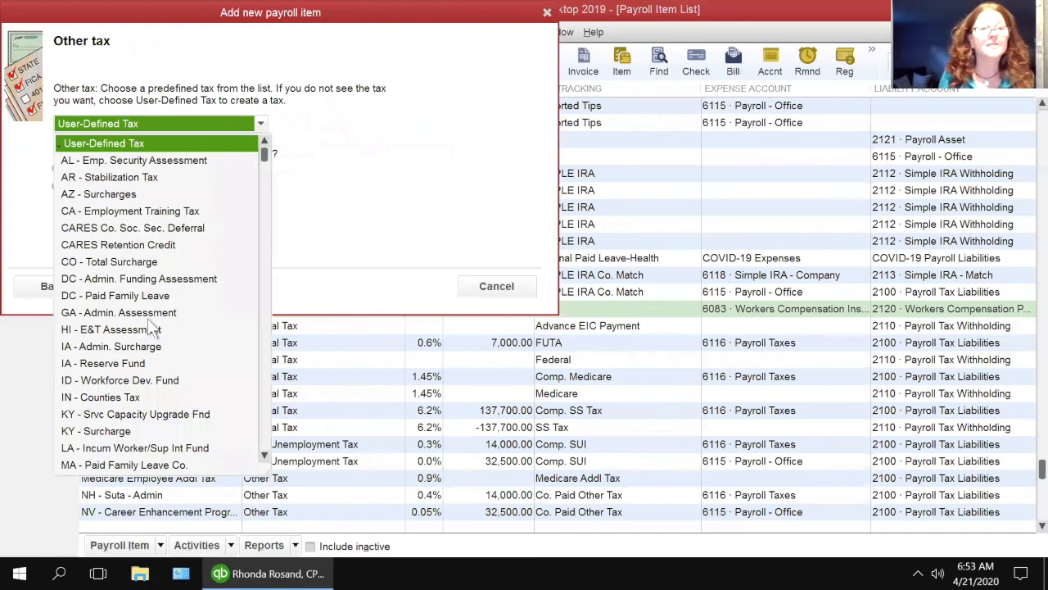
scroll(148, 324, "down", 2)
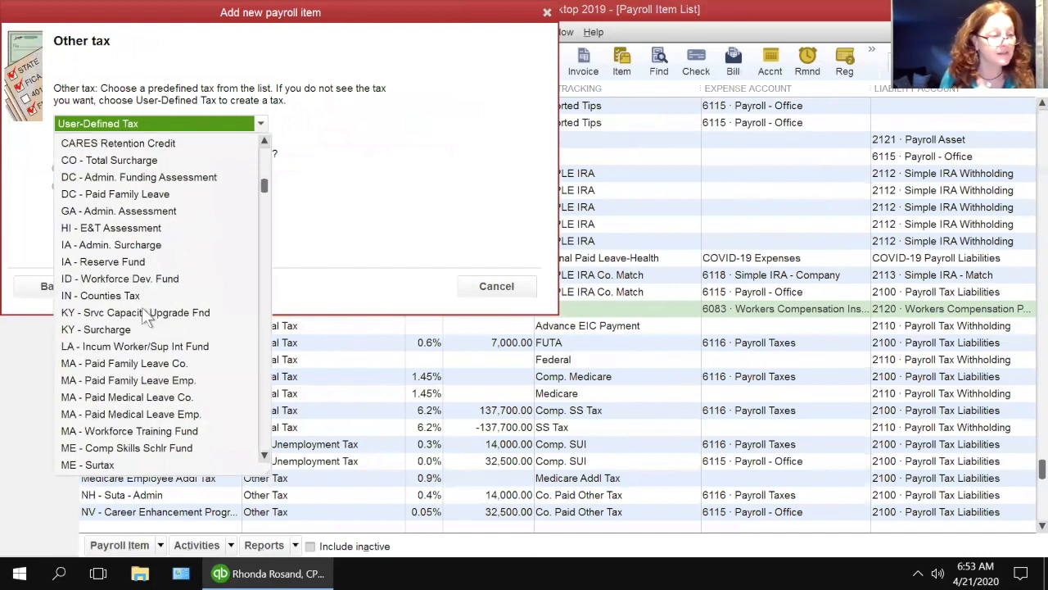
scroll(146, 320, "down", 7)
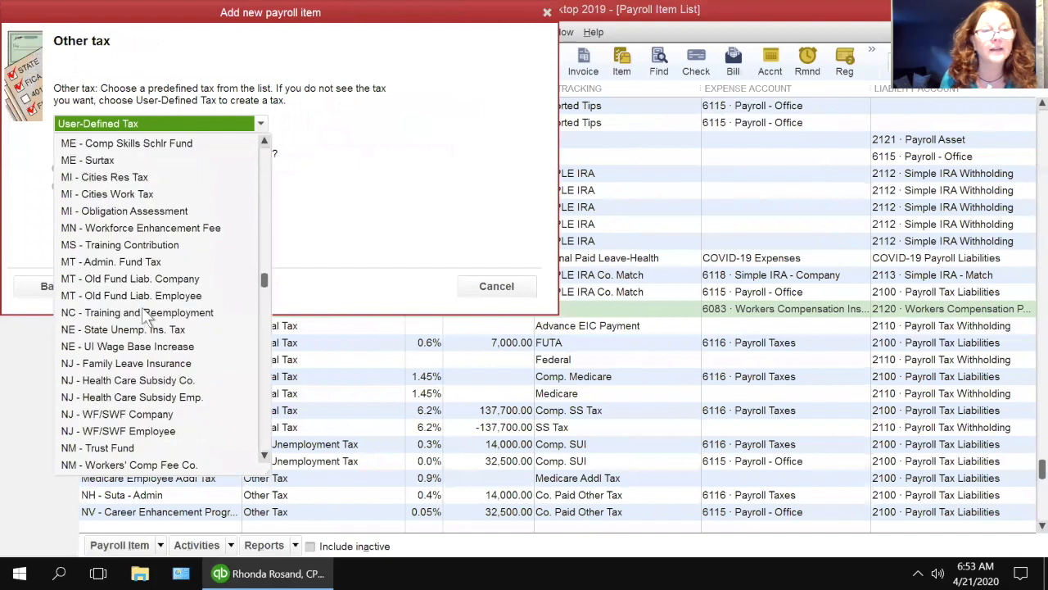
scroll(105, 426, "down", 1)
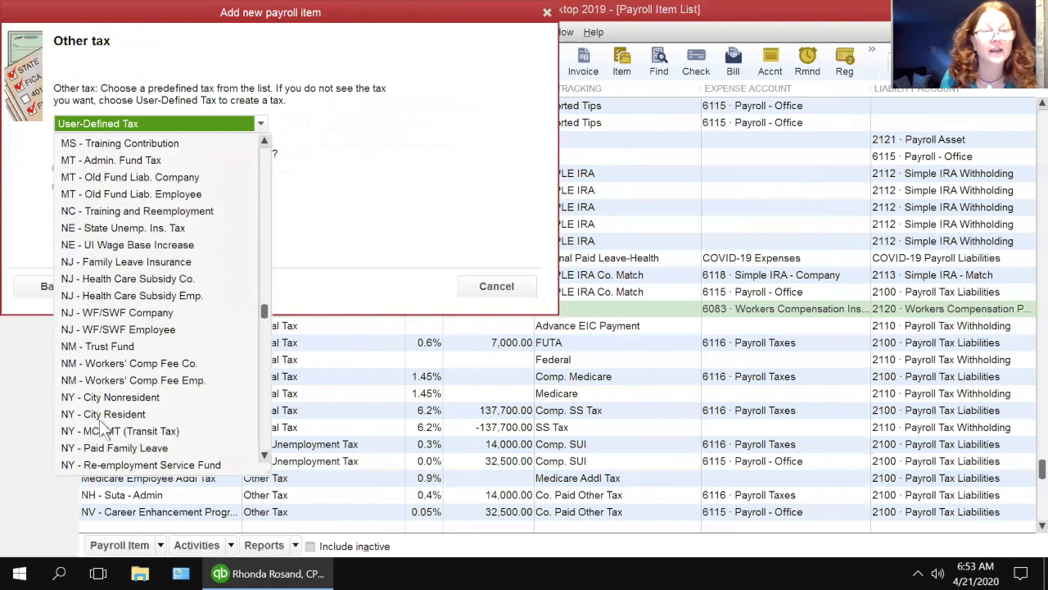
scroll(117, 420, "down", 2)
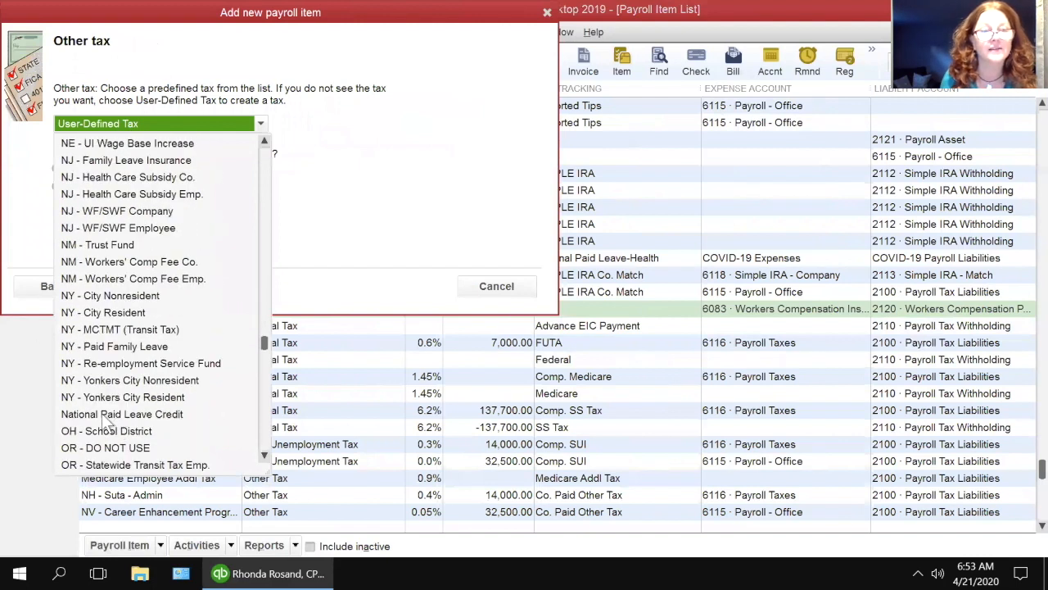
left_click(105, 415)
left_click(140, 284)
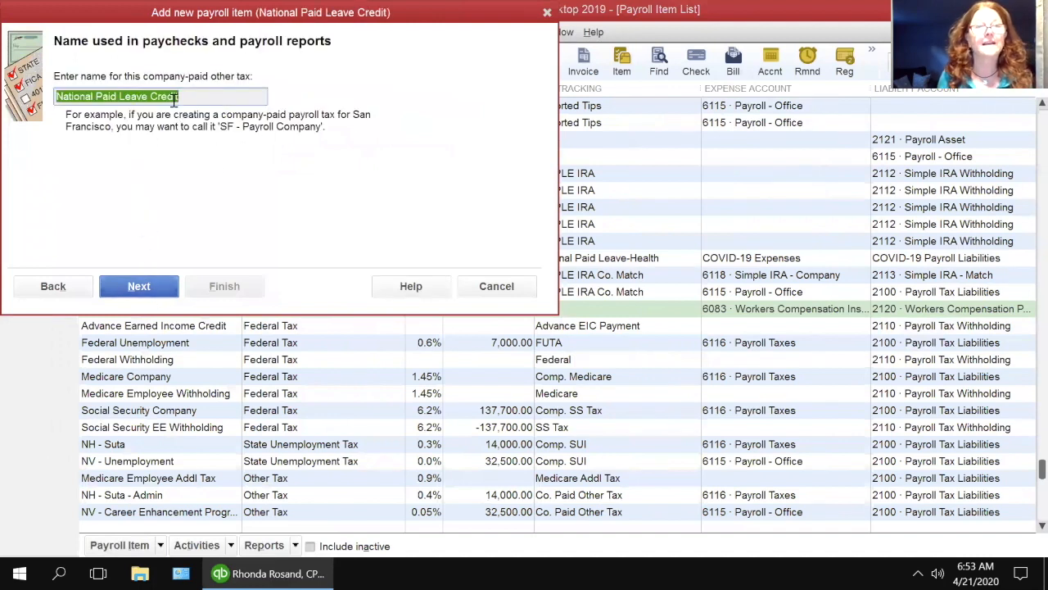
Name the company-paid other tax COVID-19 Tax Credit and continue to its agency and account settings
type("C")
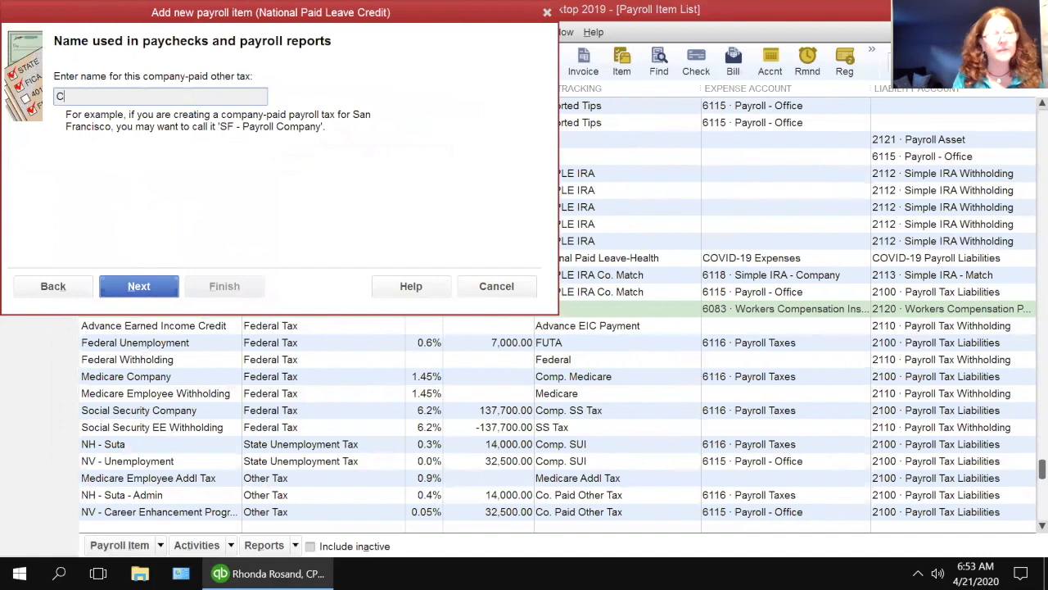
type("OVID-")
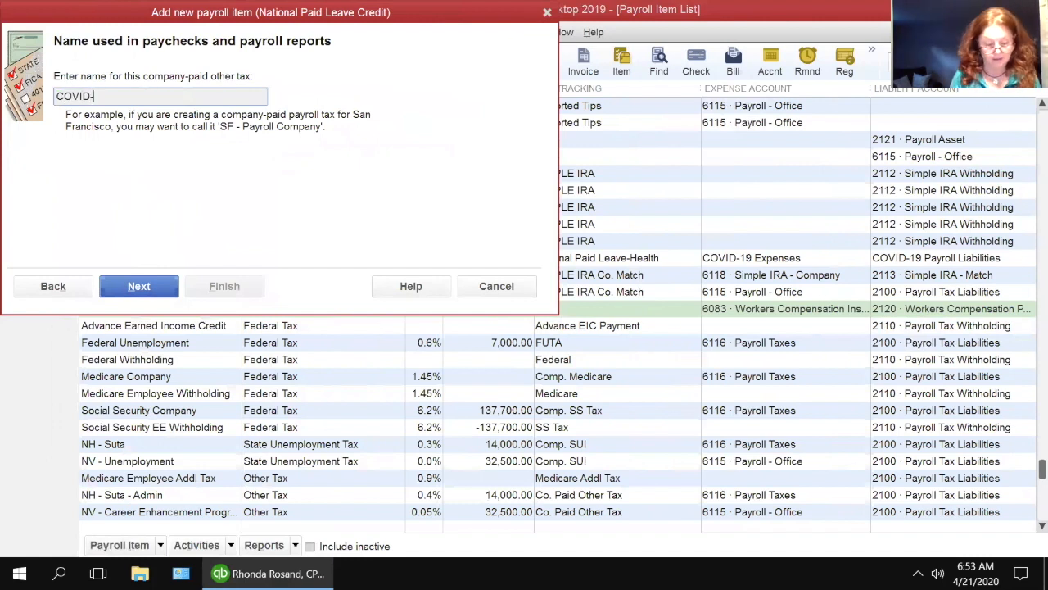
type("19 Tax Credit")
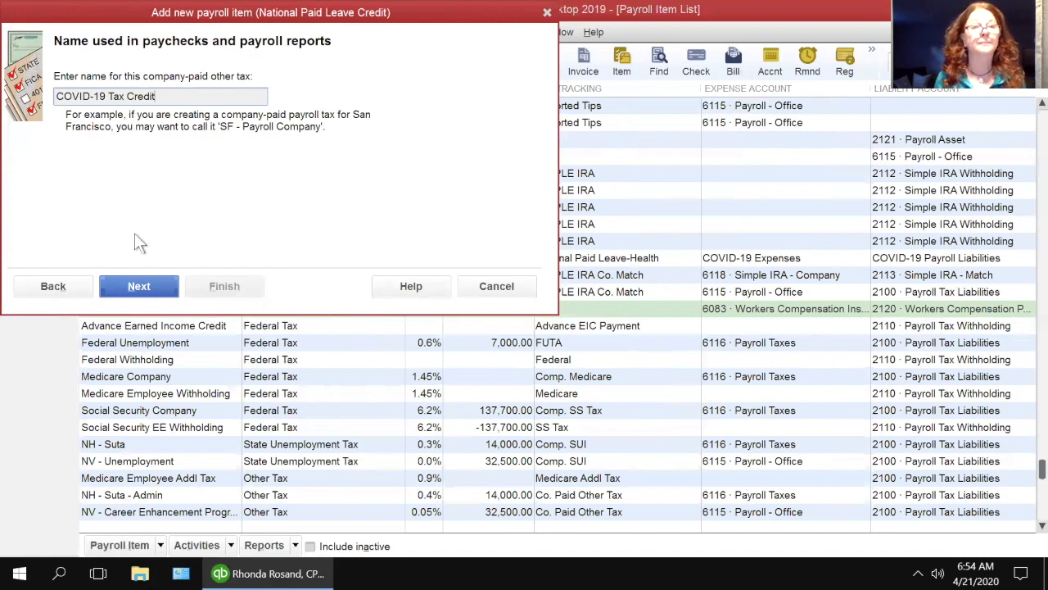
left_click(155, 276)
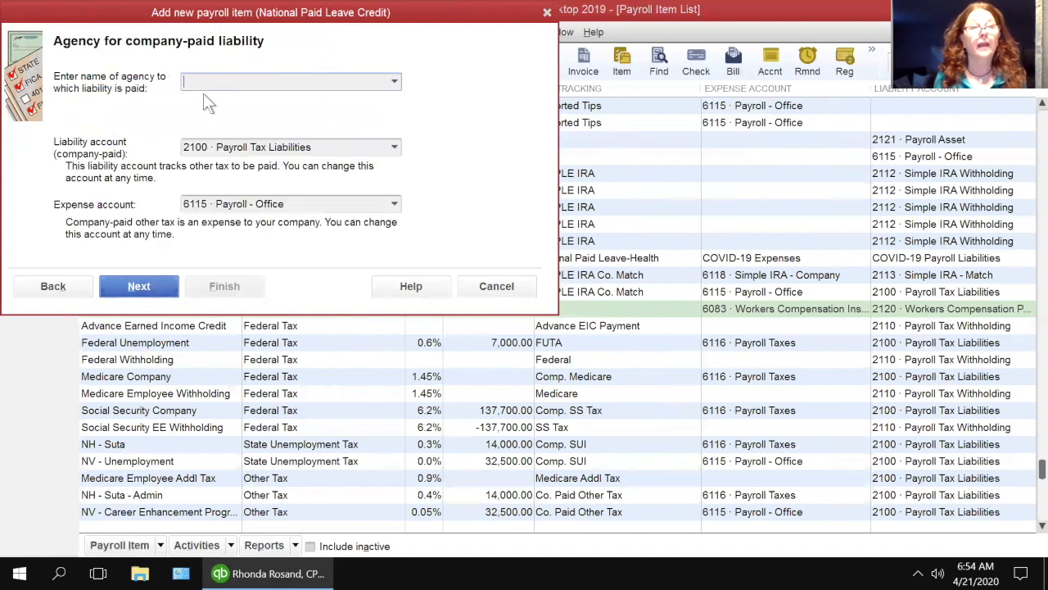
Set the tax credit's agency to United States Treasury, use COVID-19 Expenses for both the liability and expense accounts, and continue
type("United States Treasury")
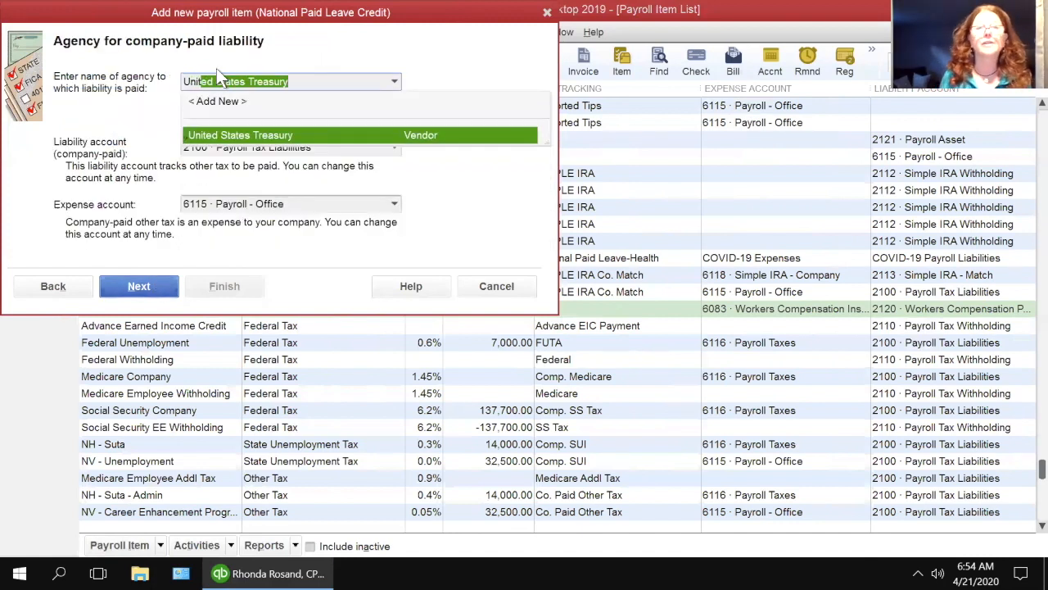
key("Tab")
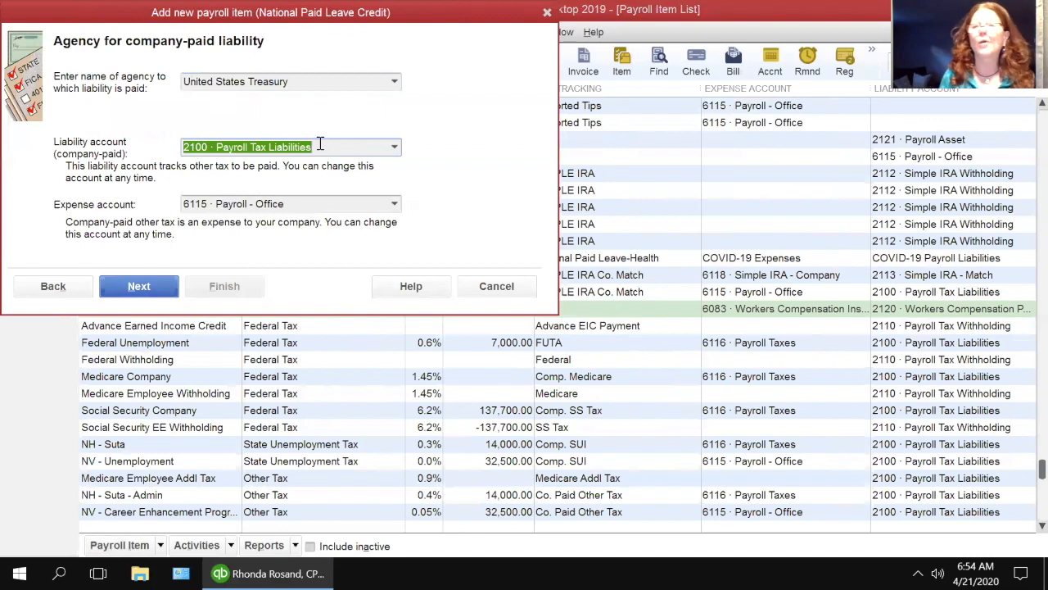
type("COVID-19")
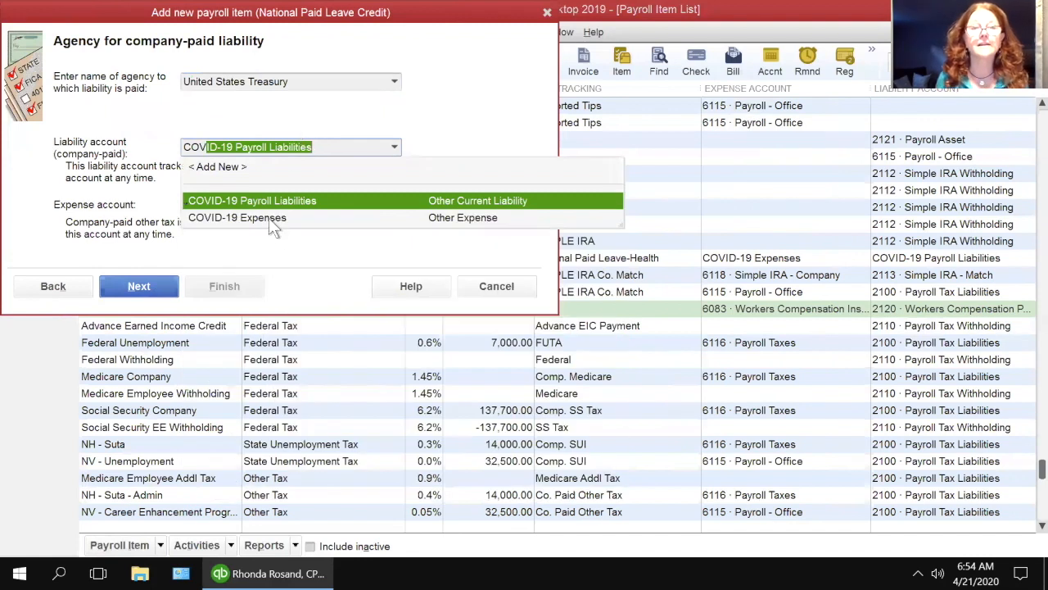
left_click(269, 217)
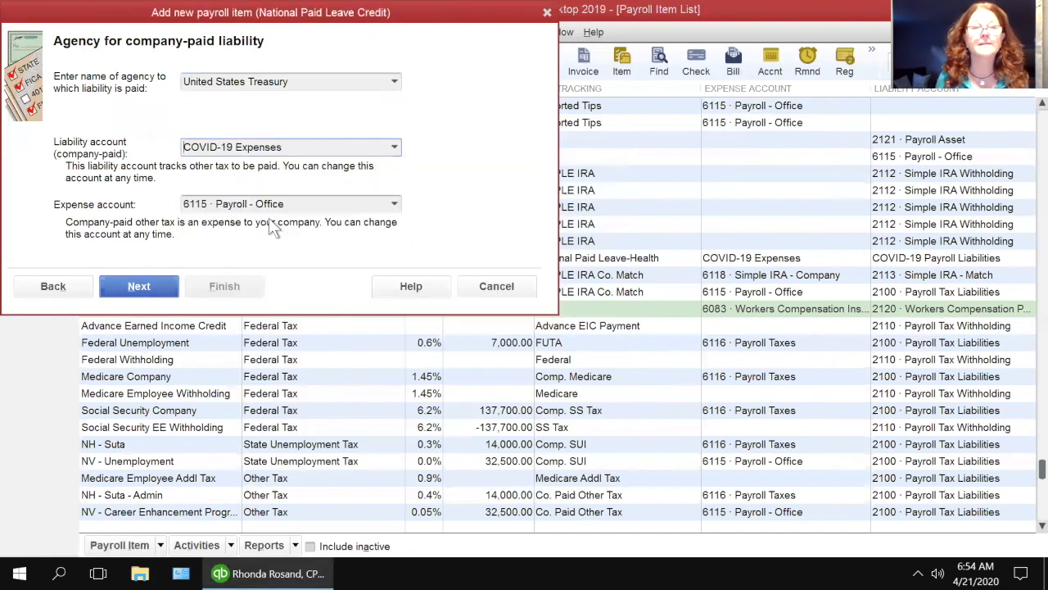
key("Tab")
type("COV")
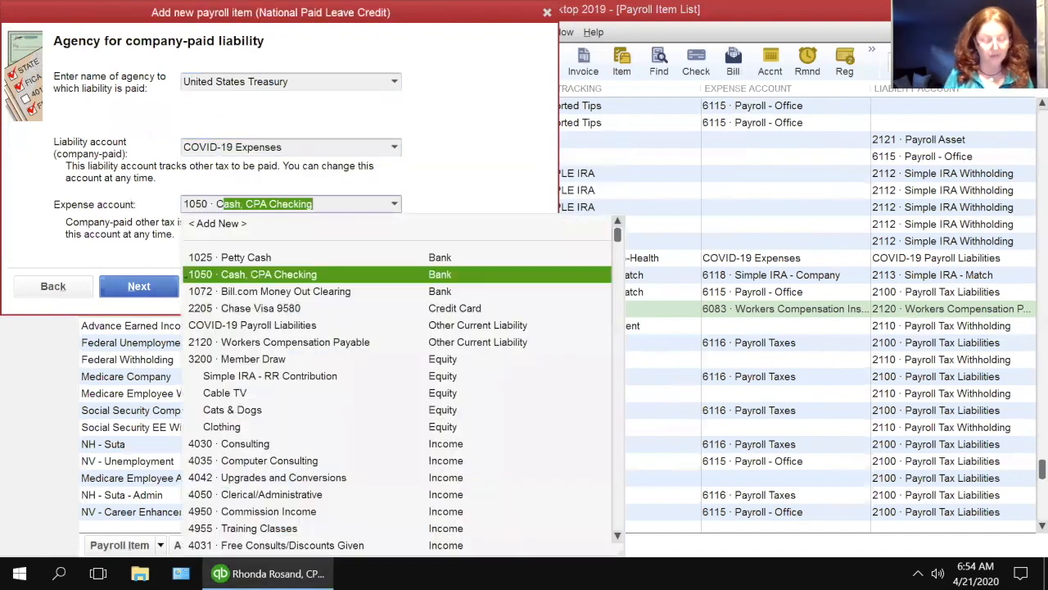
left_click(214, 276)
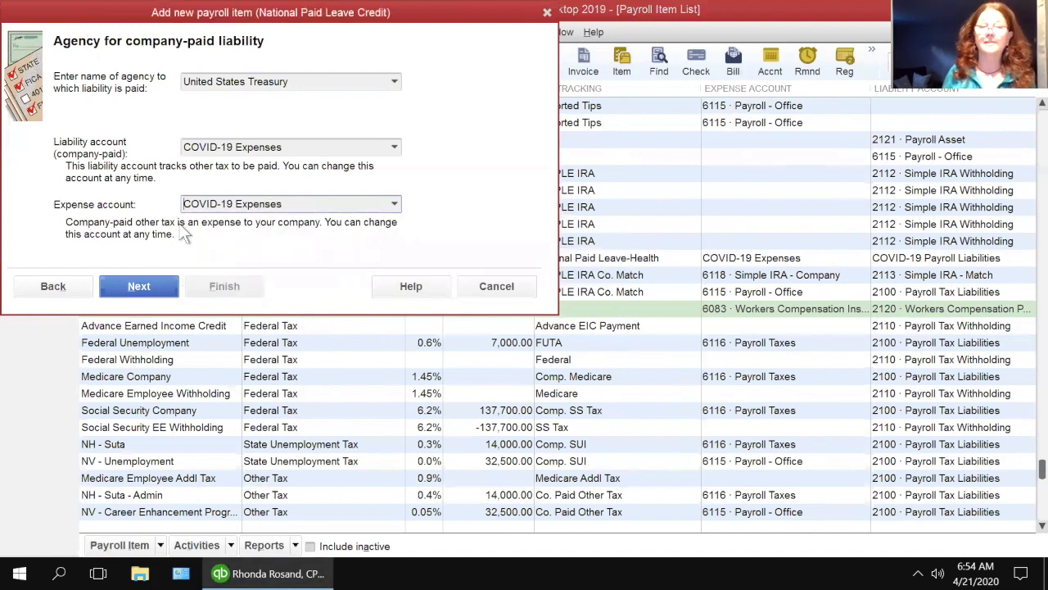
left_click(148, 283)
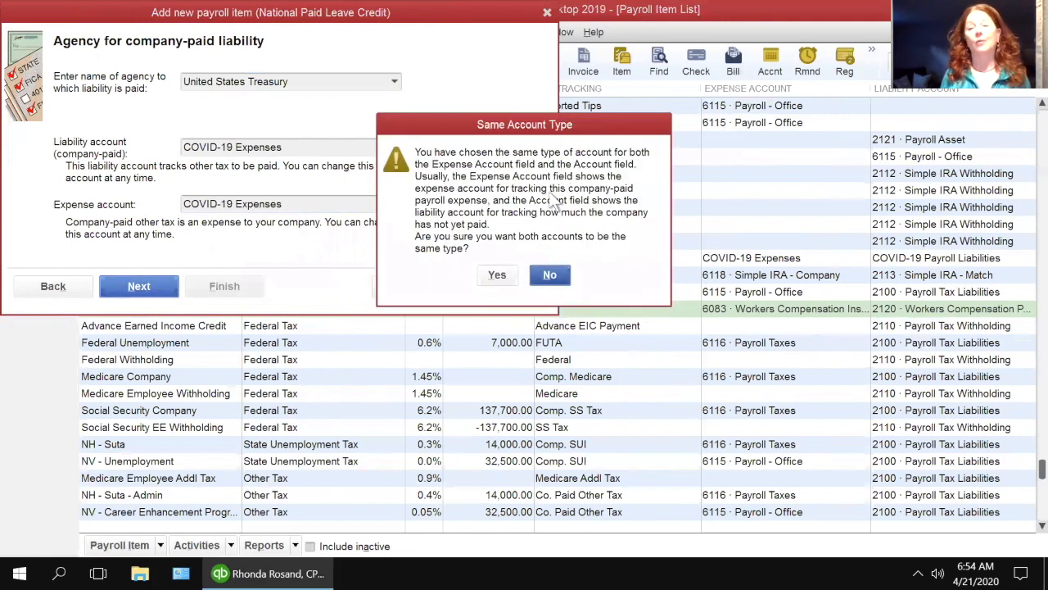
Accept the same account type for both accounts, keep the default taxable compensation without pre-tax deductions, and finish the tax credit item
left_click(496, 278)
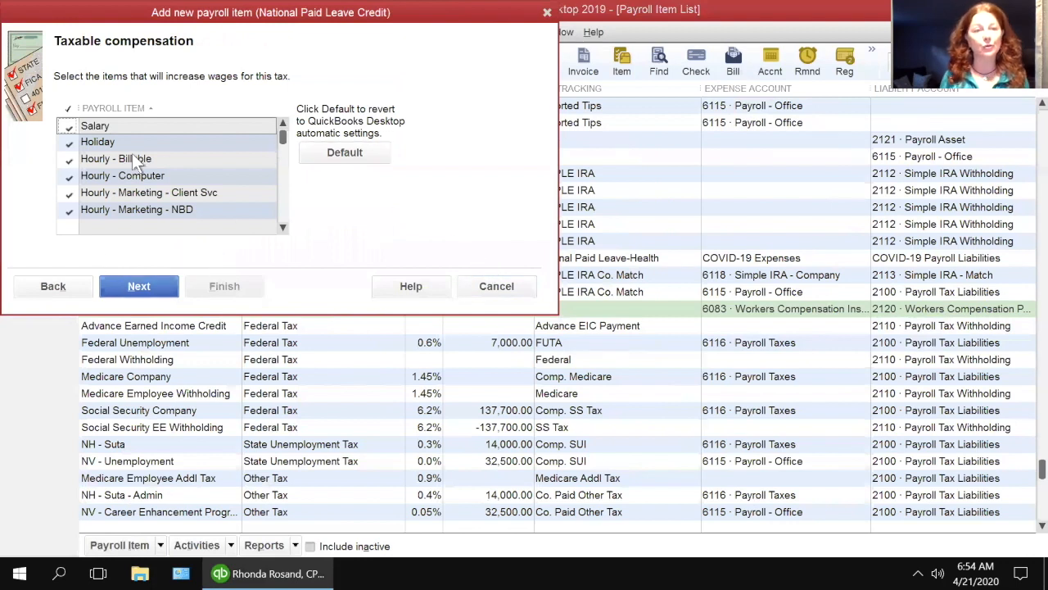
left_click(141, 284)
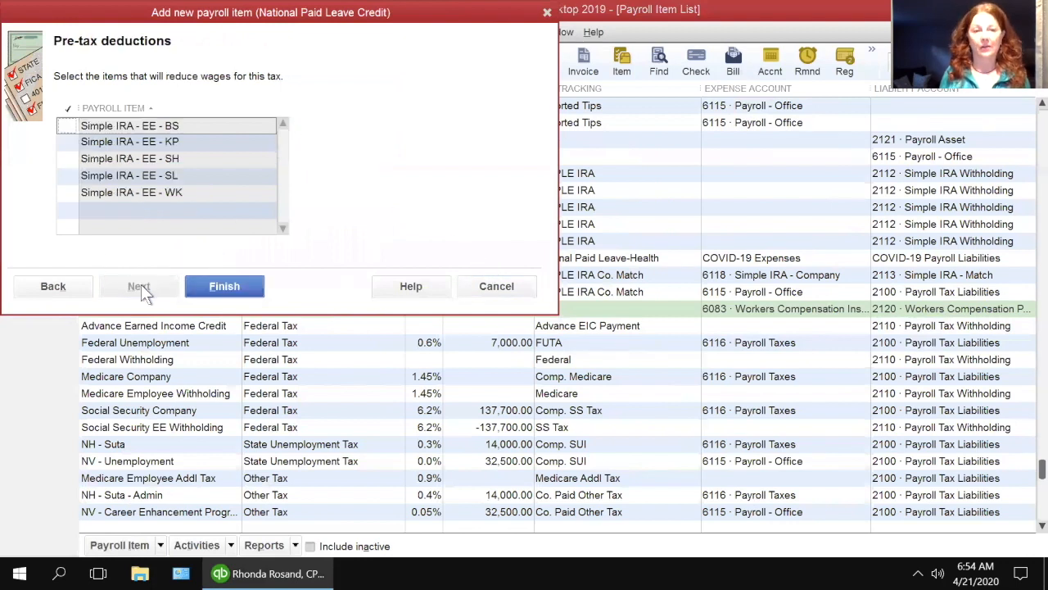
left_click(224, 284)
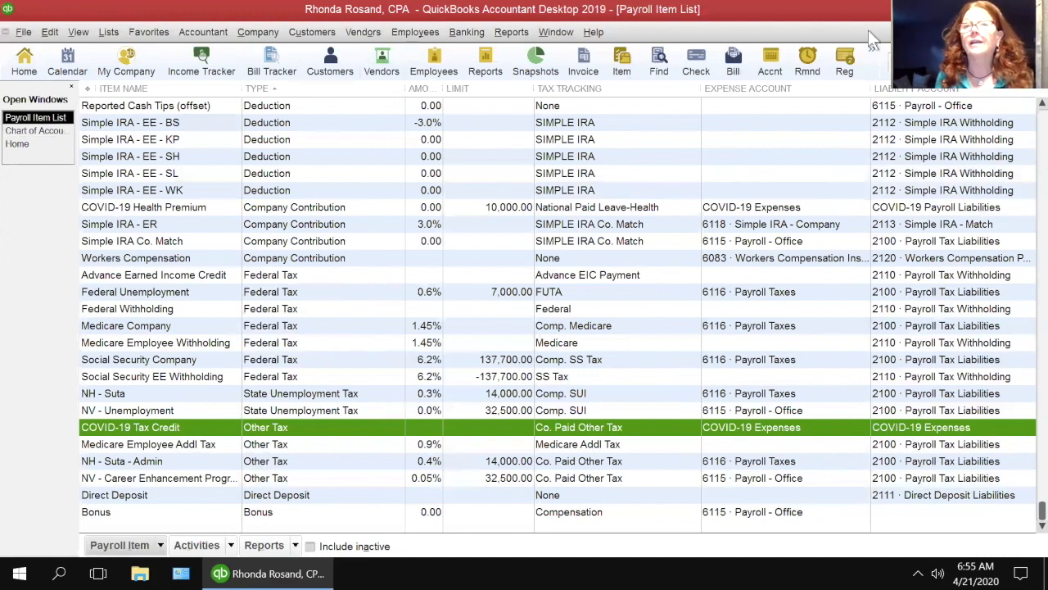
Start an unscheduled payroll from the Payroll Center, select Test Employee for payment and open the paycheck detail
left_click(434, 66)
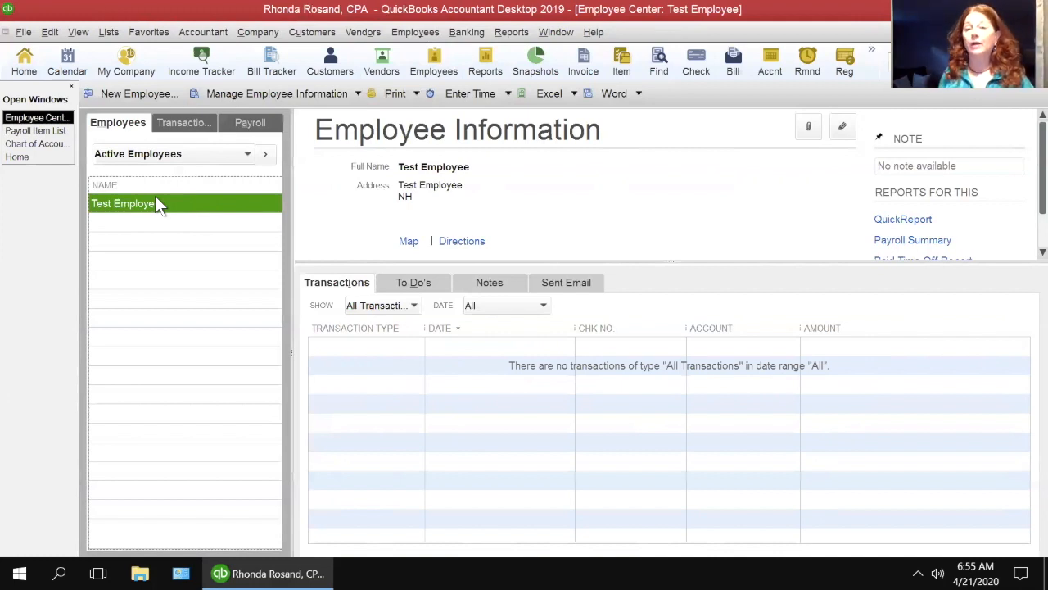
left_click(248, 123)
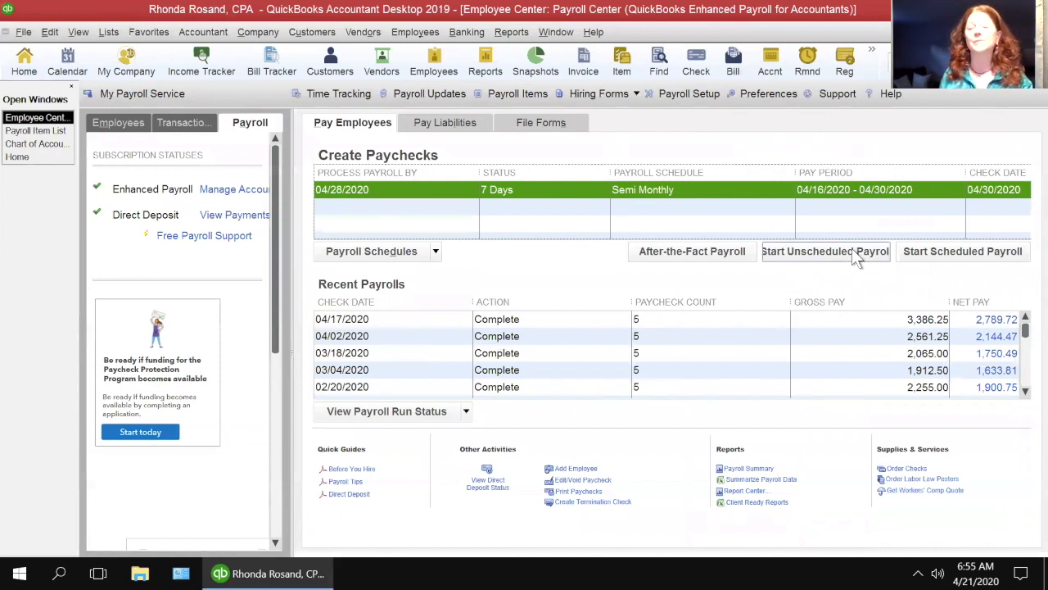
left_click(852, 248)
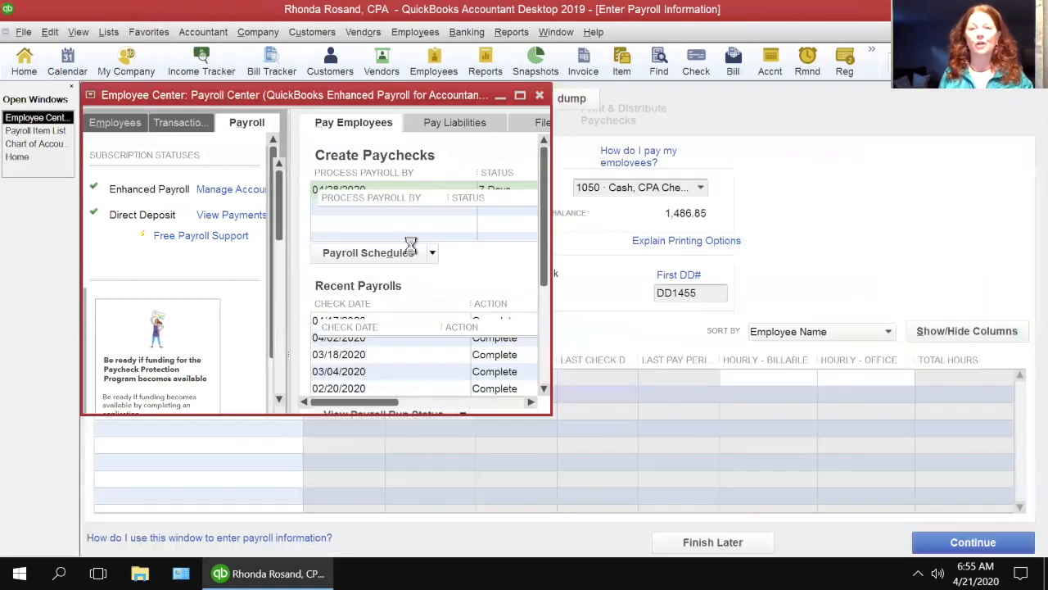
left_click(103, 378)
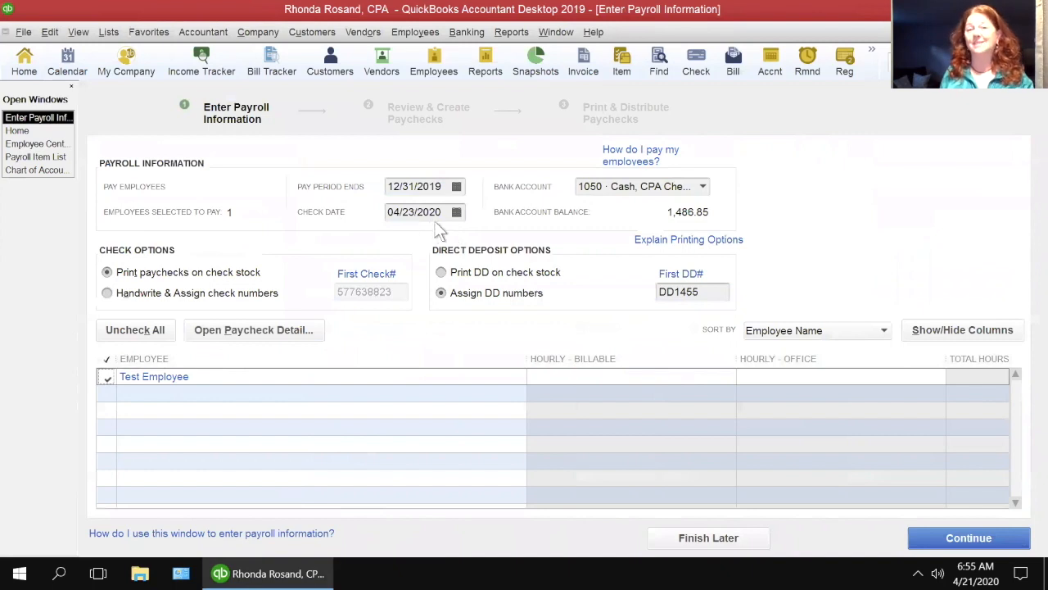
left_click(252, 332)
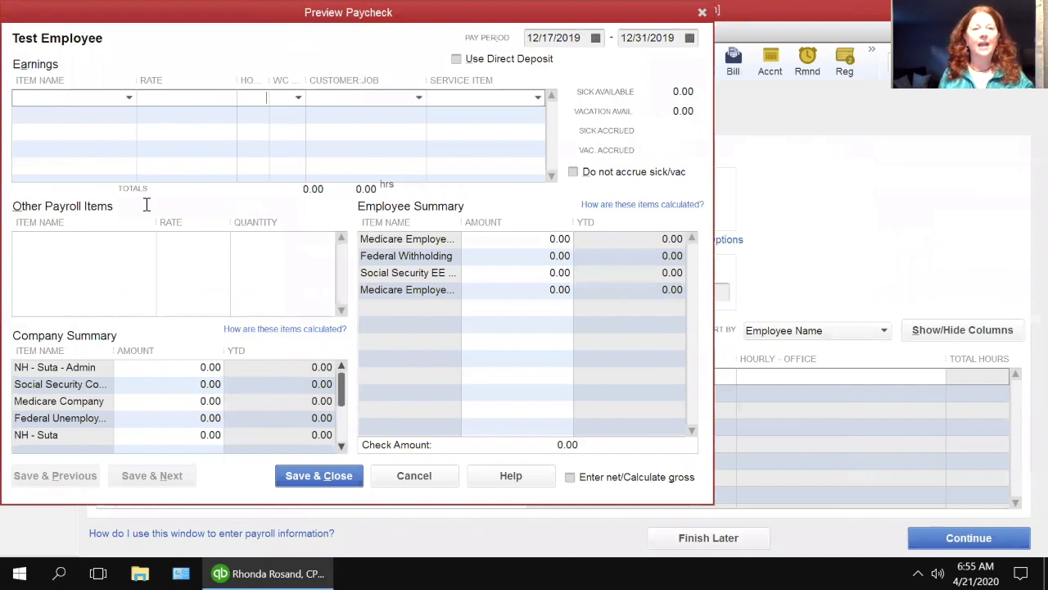
Add COVID-19 Employee Sick to the paycheck's other payroll items with a rate of 25 and a quantity of 8
left_click(66, 246)
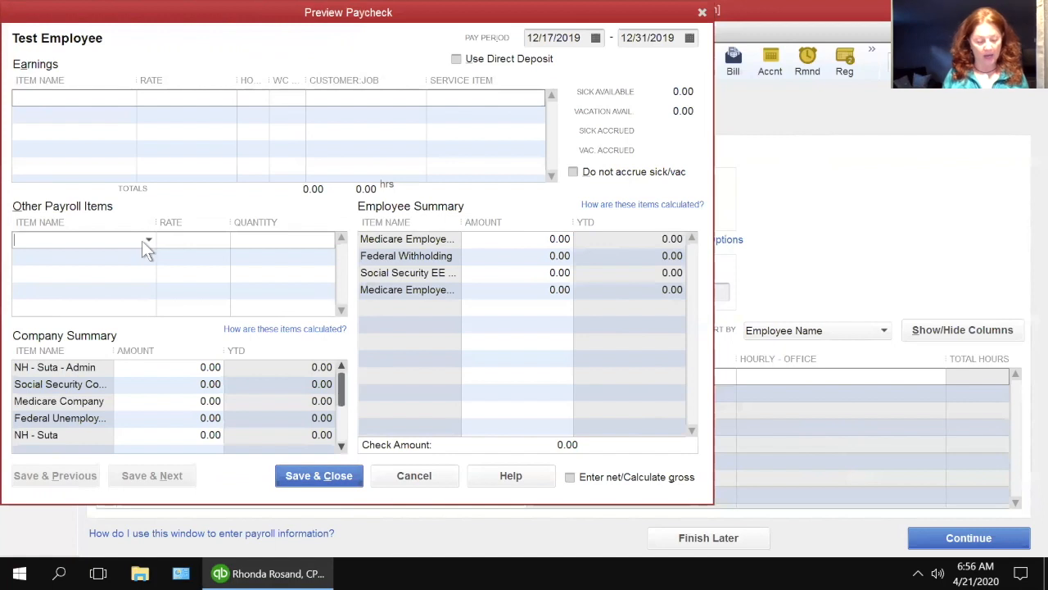
type("COV")
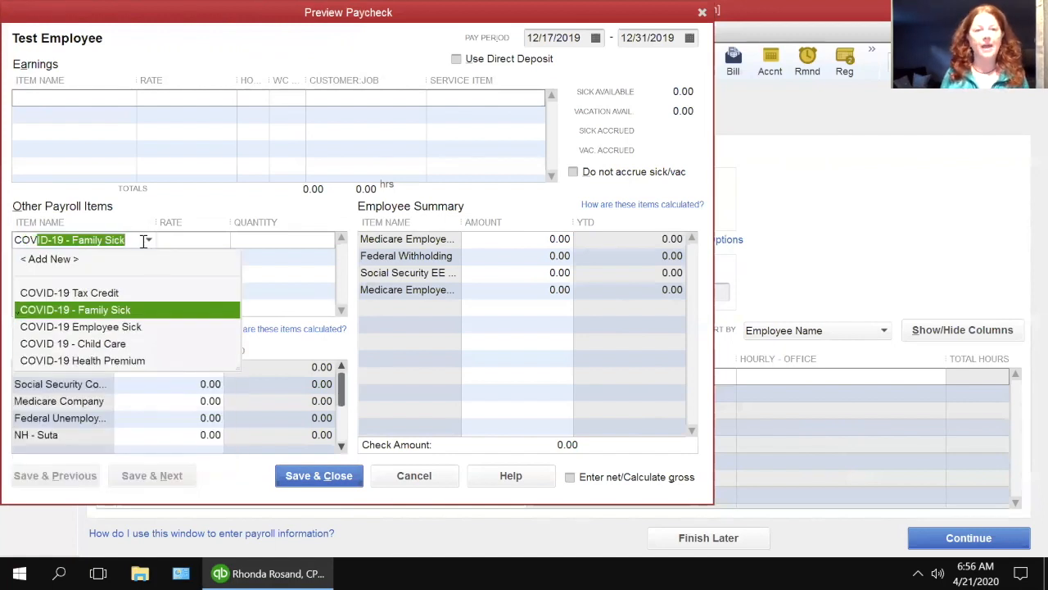
left_click(130, 328)
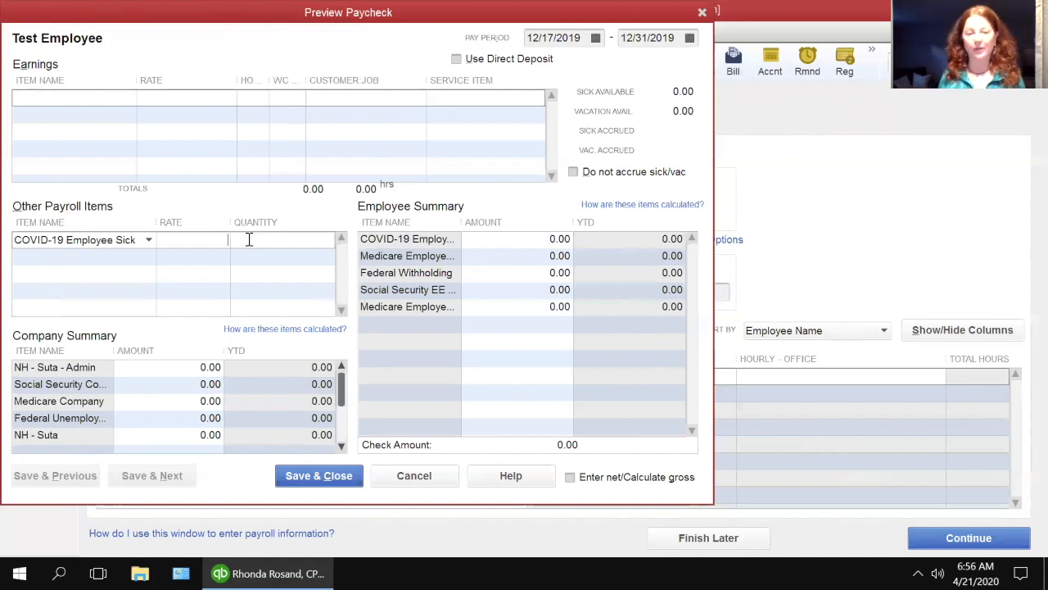
type("25")
key("Tab")
type("8")
key("Tab")
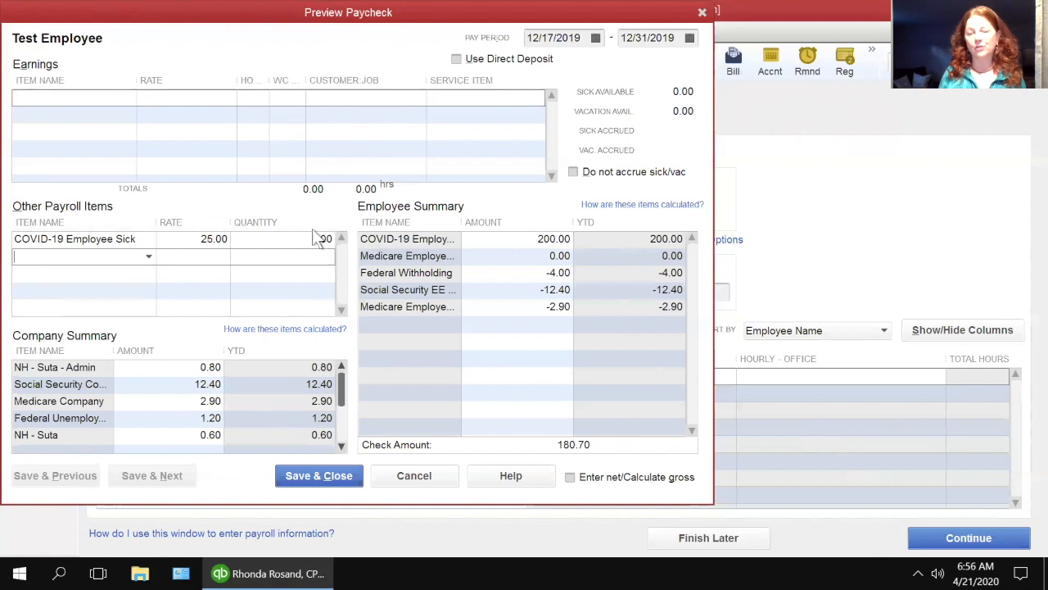
Add COVID-19 Health Premium to the paycheck's other payroll items with a rate of 100.00 and a quantity of 1
left_click(109, 257)
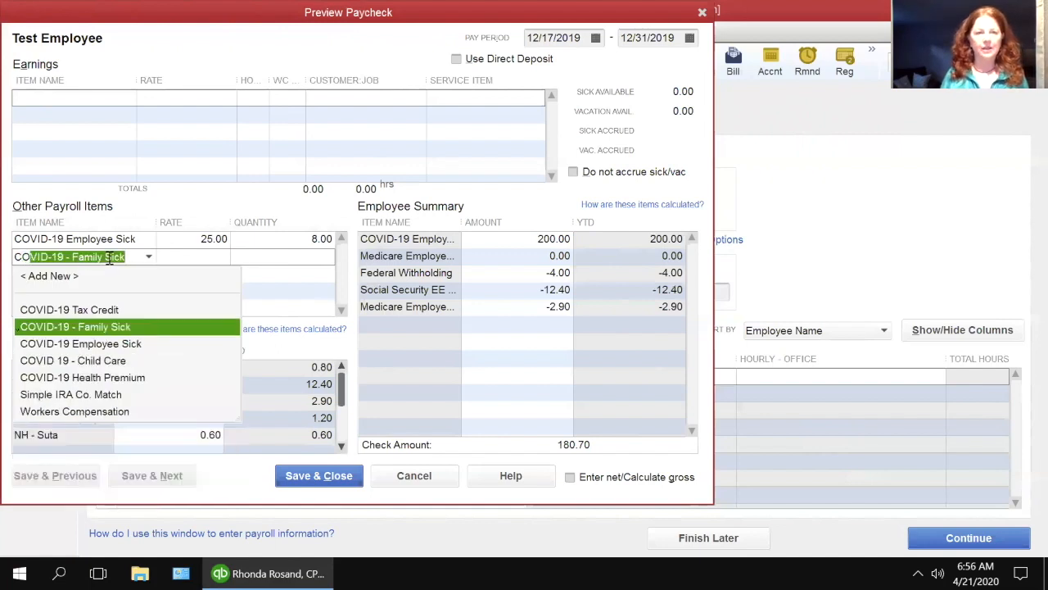
left_click(139, 385)
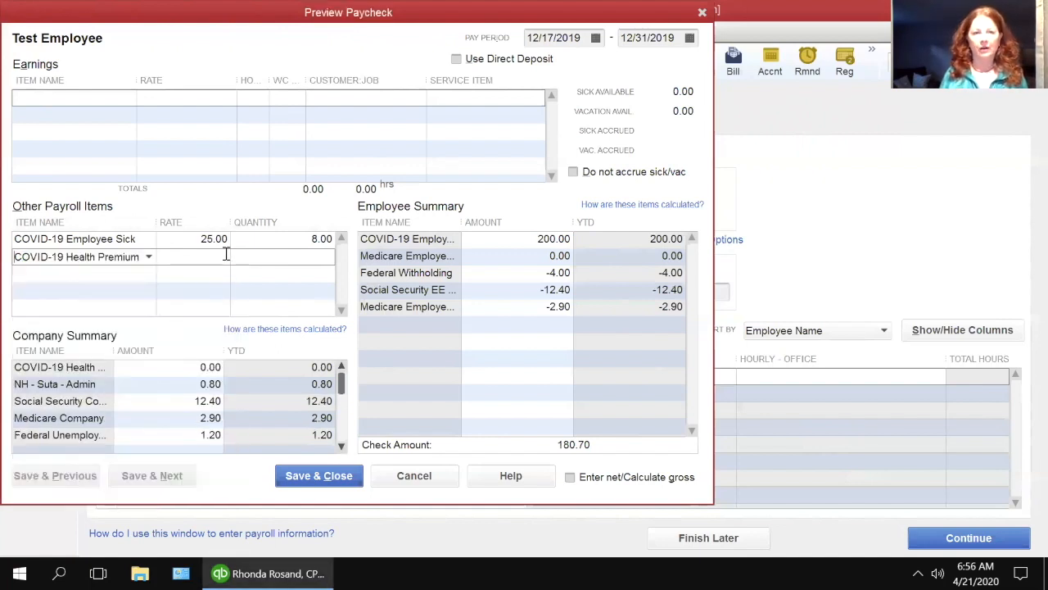
type("100.00")
key("Tab")
type("1")
key("Tab")
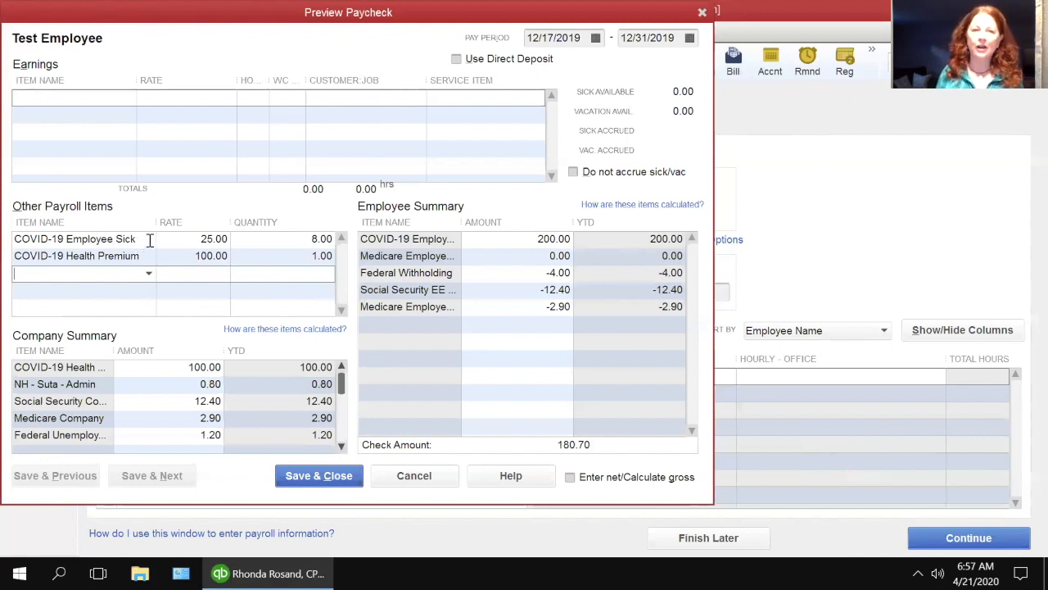
Save the paycheck detail, continue past the missing time data warning, create the paycheck without printing, and close the confirmation
left_click(149, 239)
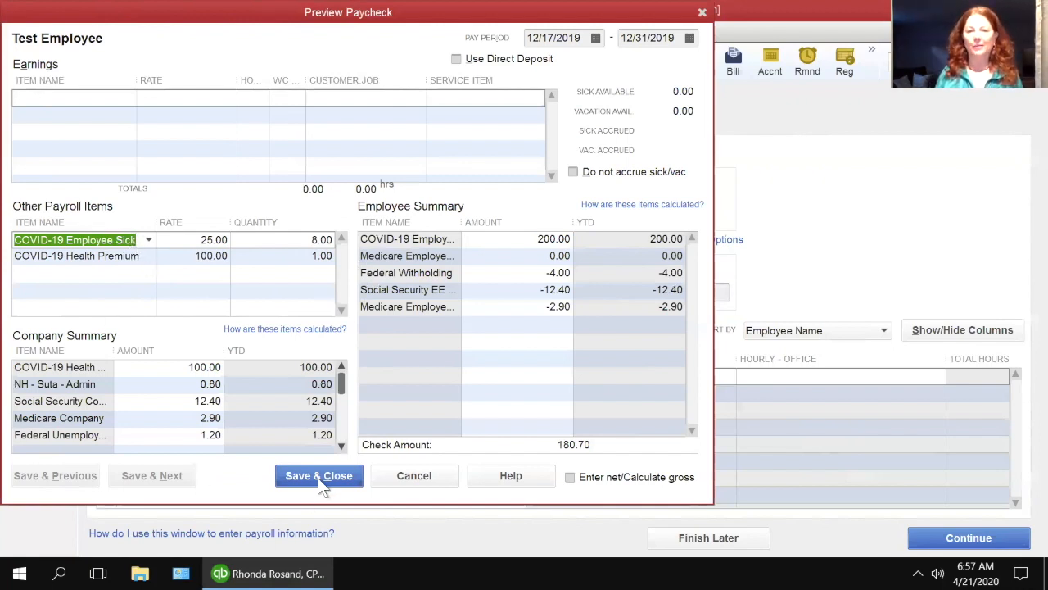
left_click(343, 479)
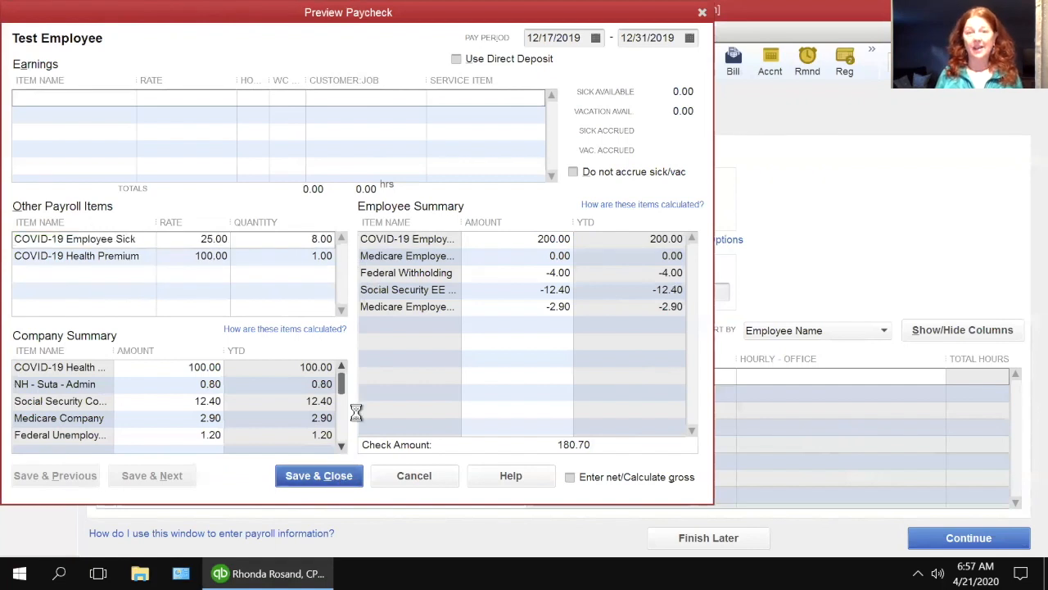
left_click(975, 537)
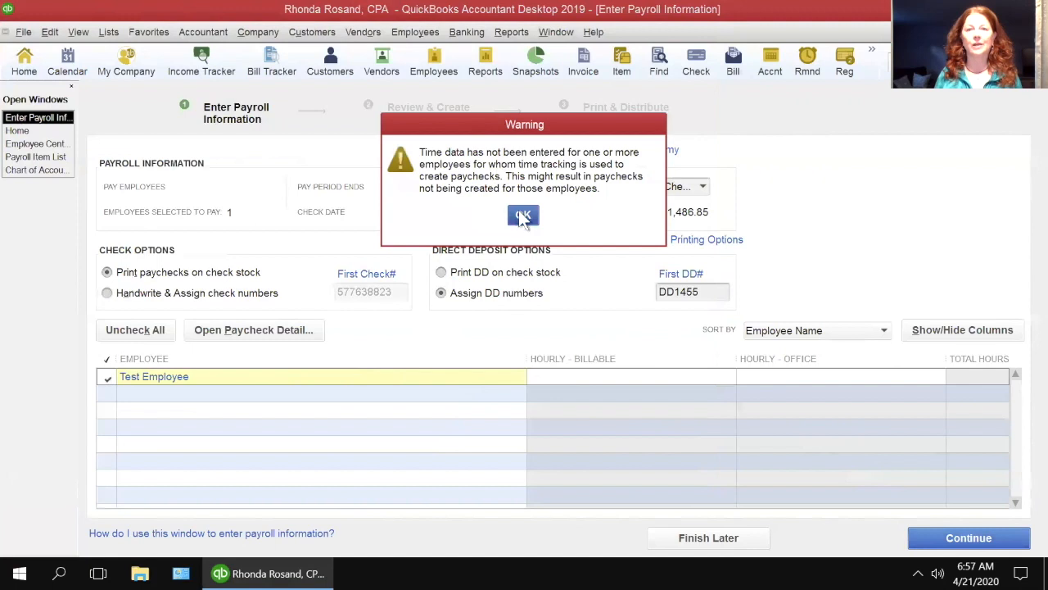
left_click(523, 215)
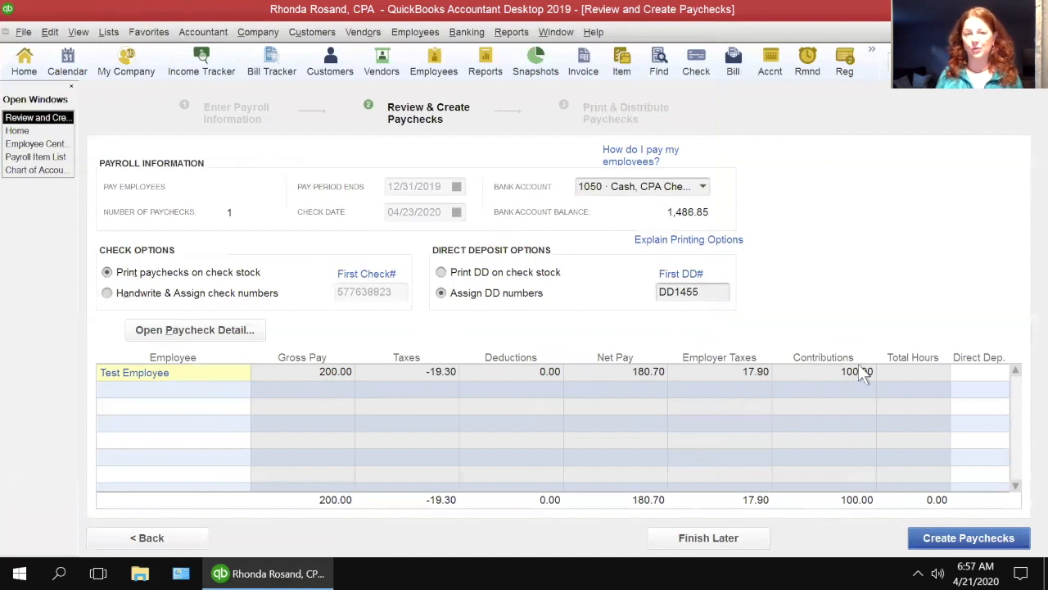
left_click(951, 531)
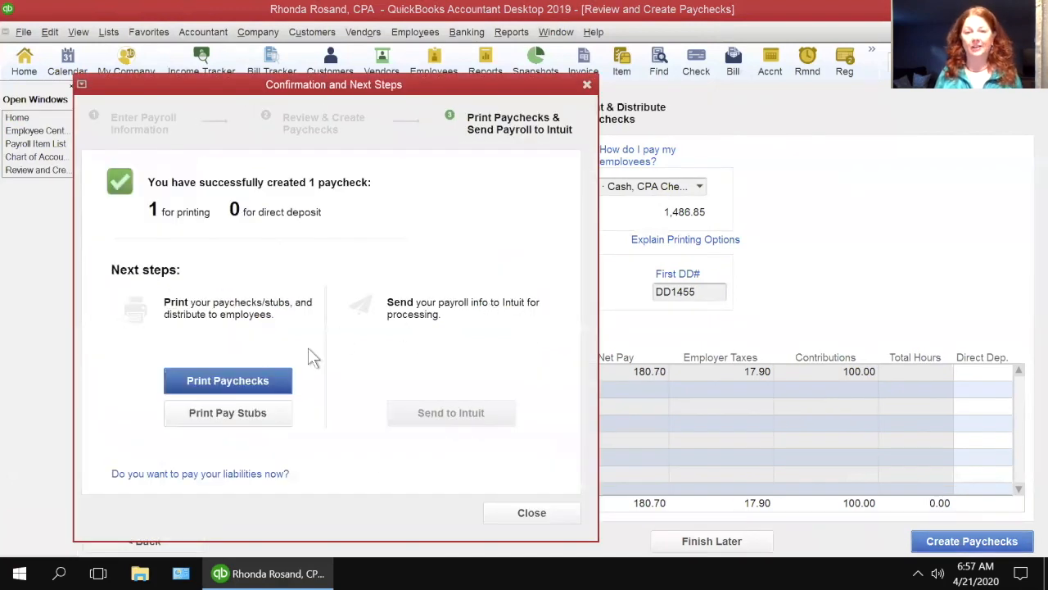
left_click(515, 518)
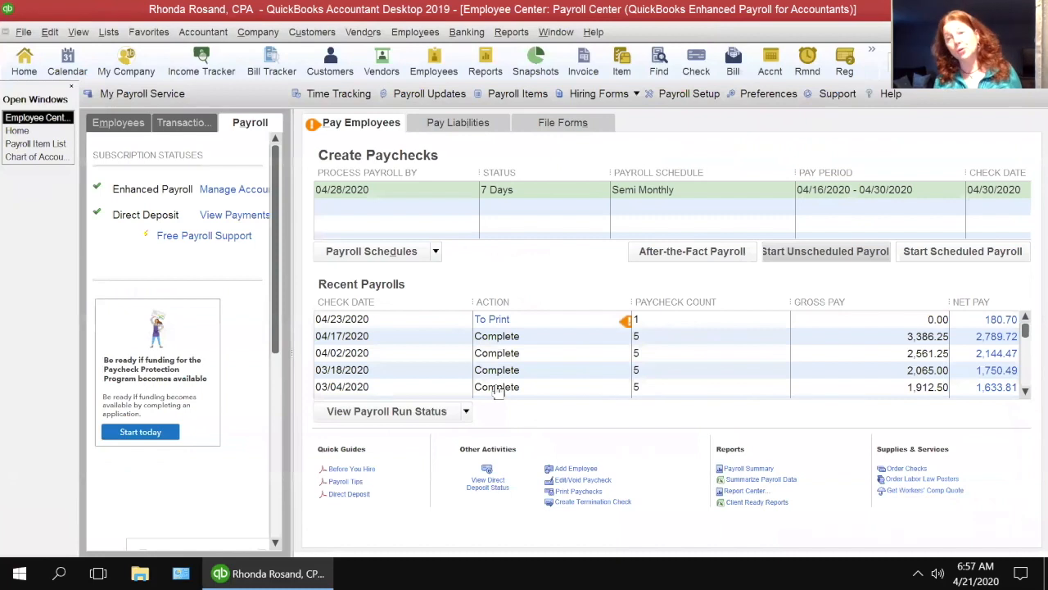
Run a QuickReport for the COVID-19 Payroll Liabilities account from the chart of accounts
left_click(45, 157)
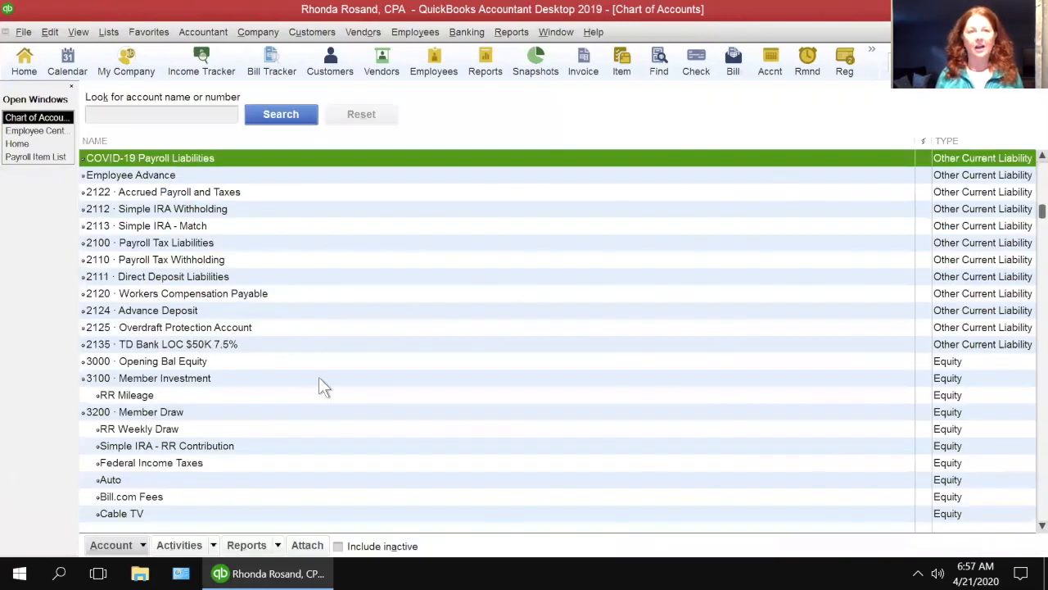
right_click(169, 164)
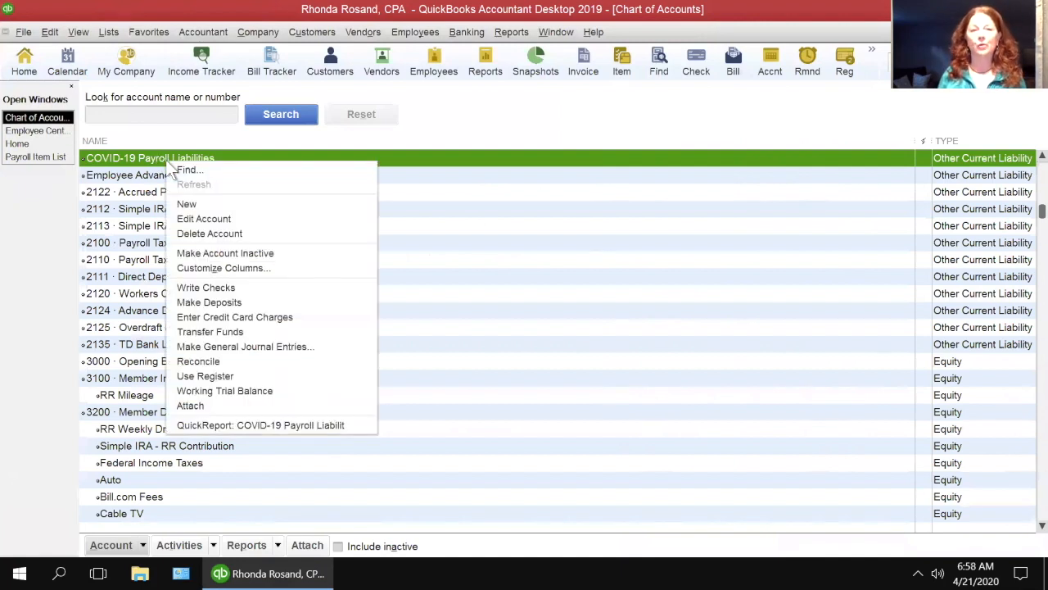
left_click(255, 425)
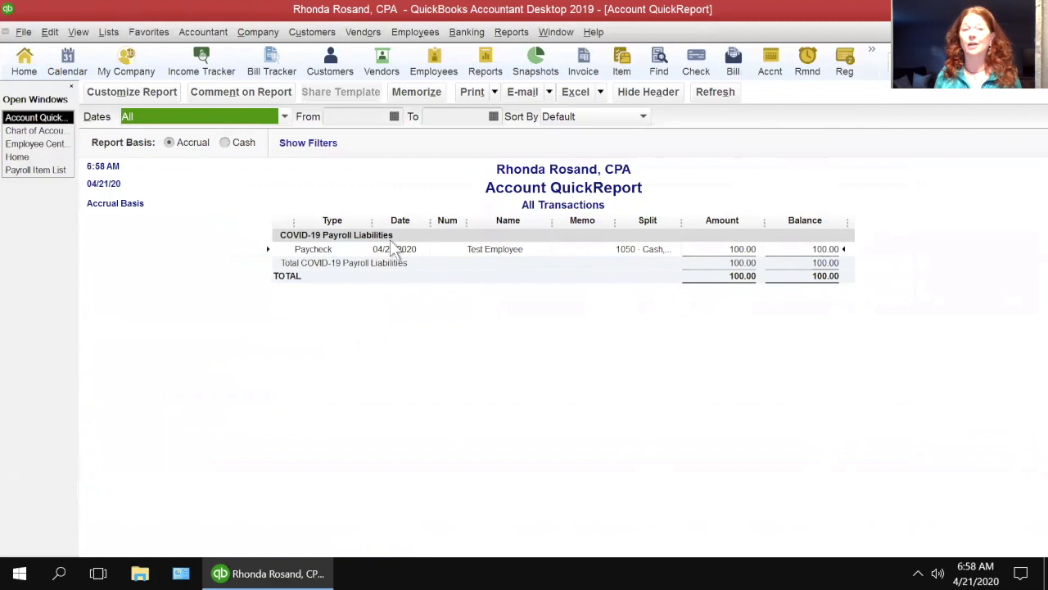
Run a QuickReport for the COVID-19 Expenses account covering all dates and examine its paycheck transactions
left_click(37, 130)
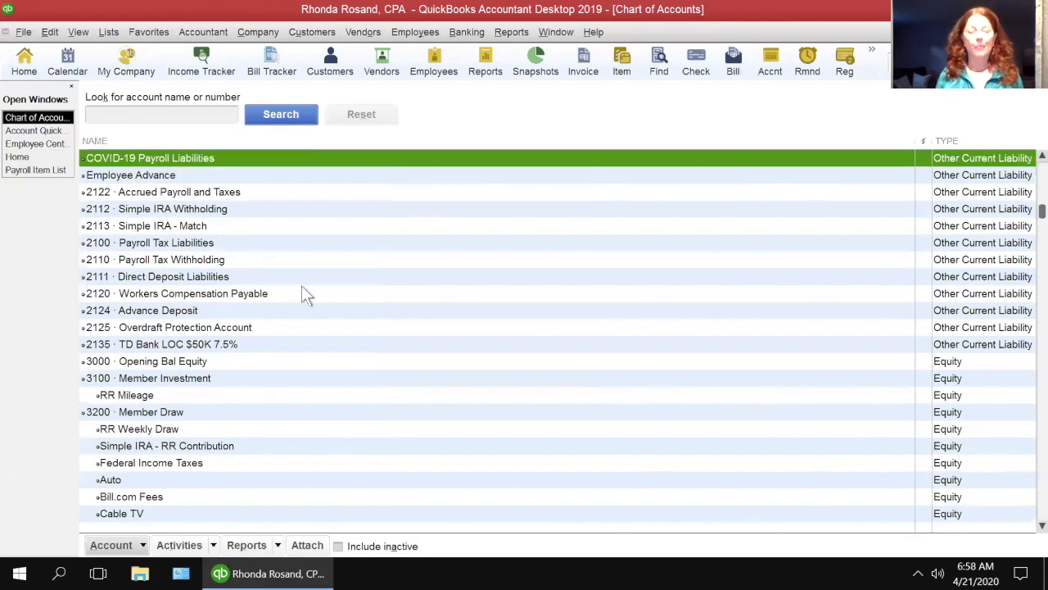
scroll(305, 307, "down", 20)
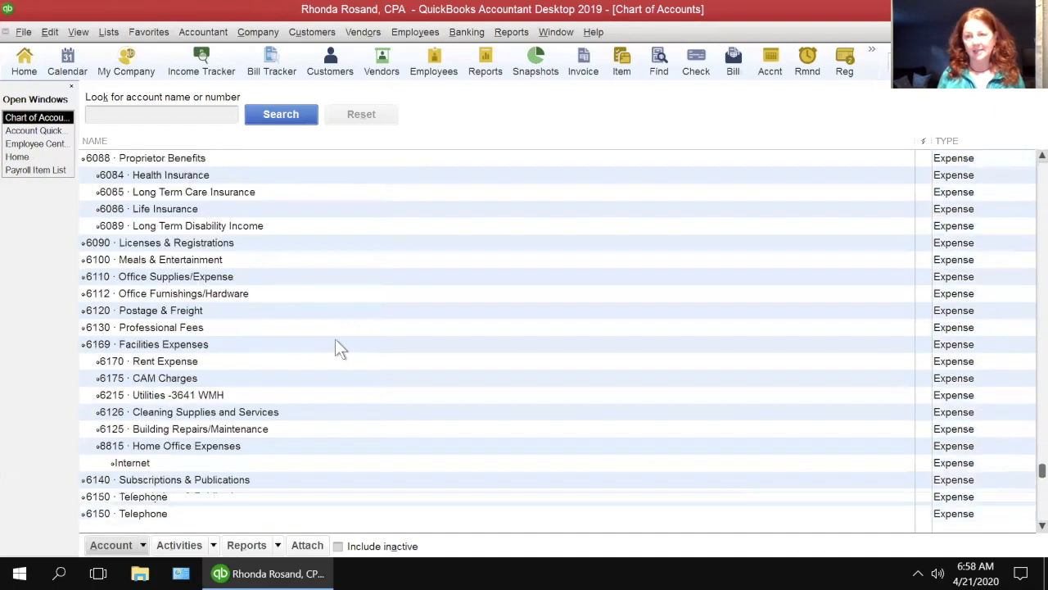
scroll(335, 341, "down", 5)
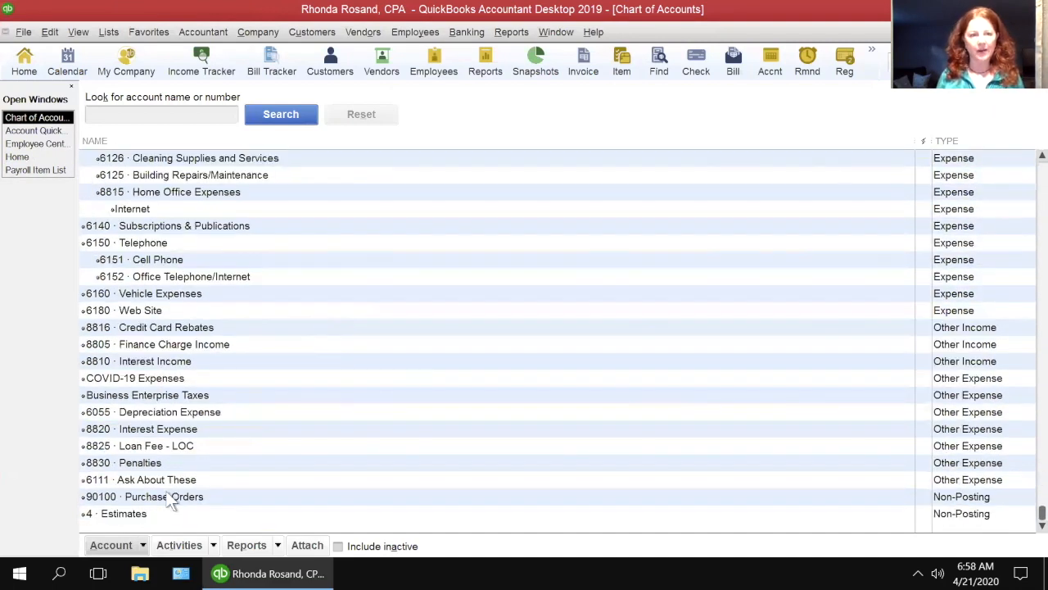
left_click(151, 380)
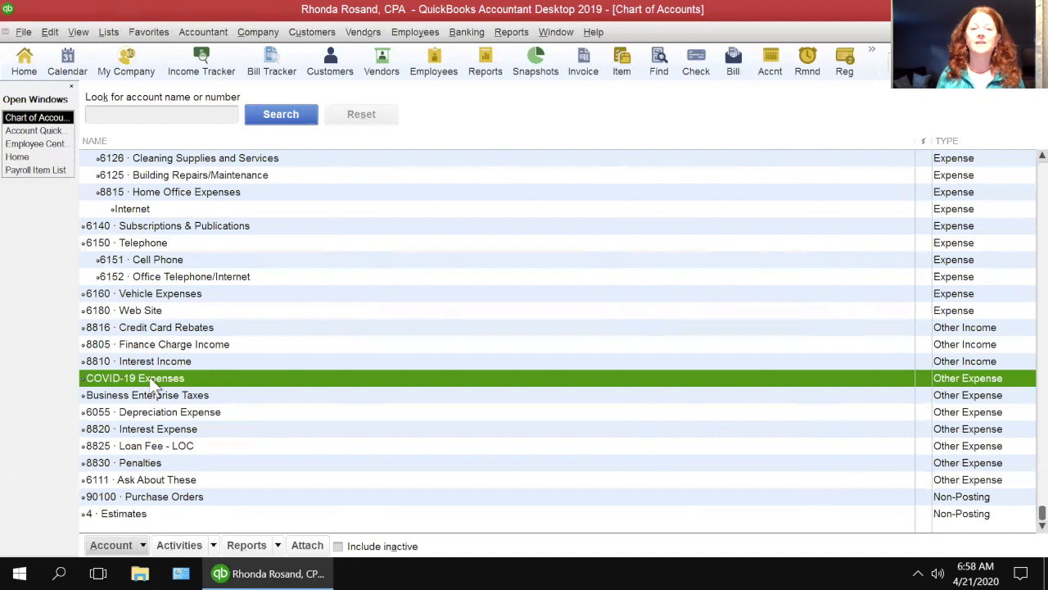
right_click(149, 377)
left_click(217, 369)
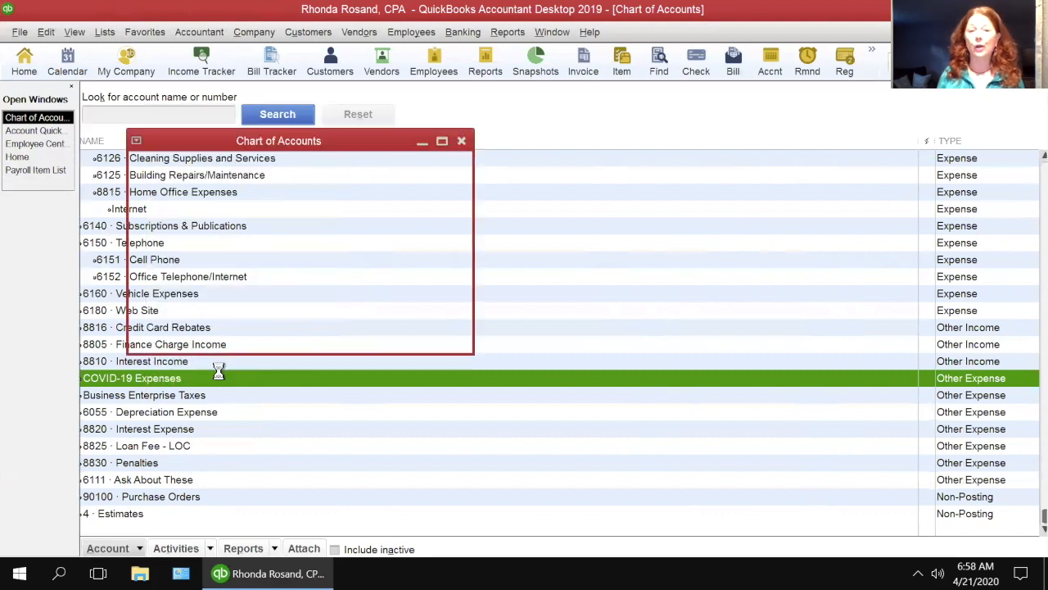
key("a")
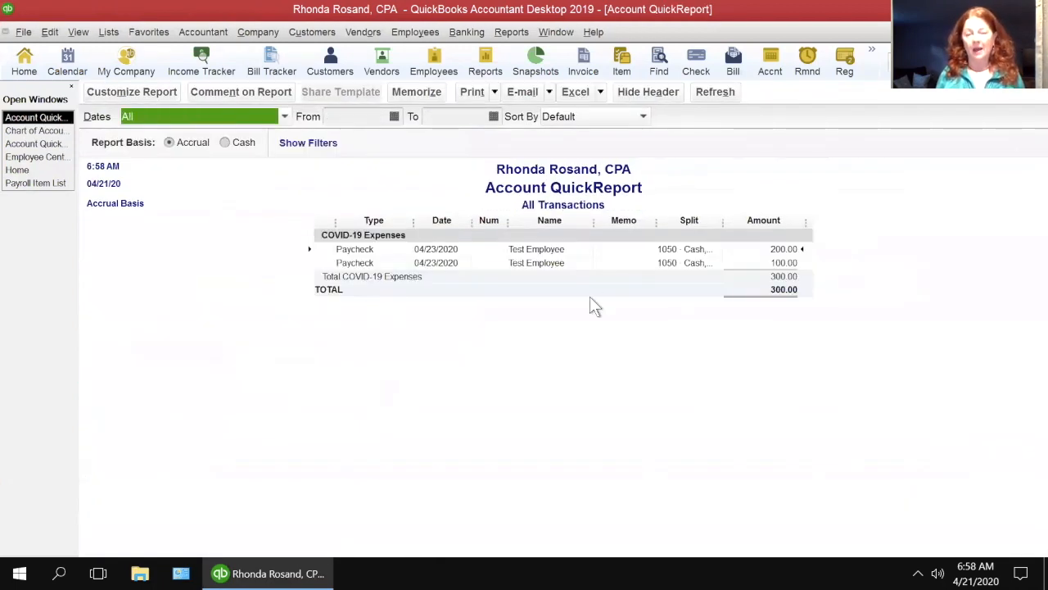
double_click(796, 249)
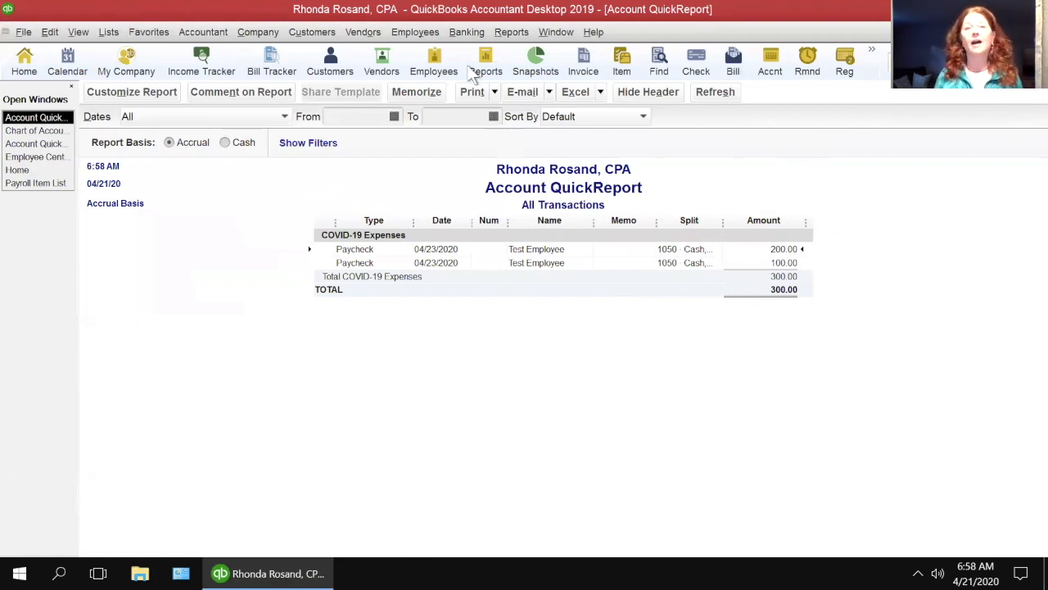
Start a custom payroll liability payment for the date range 04/23/2020 through 04/23/2020
left_click(415, 32)
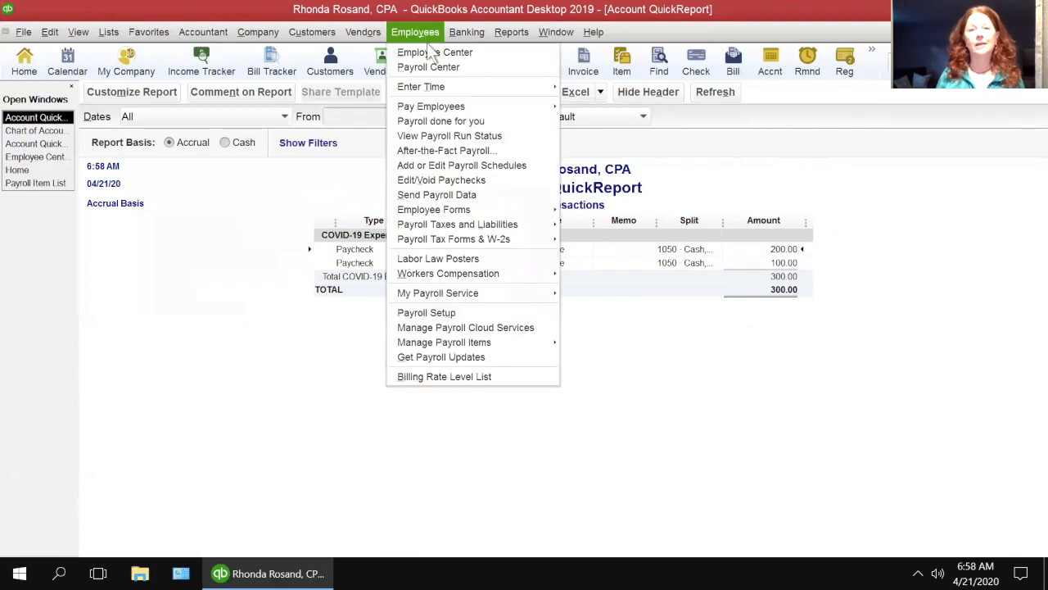
mouse_move(480, 227)
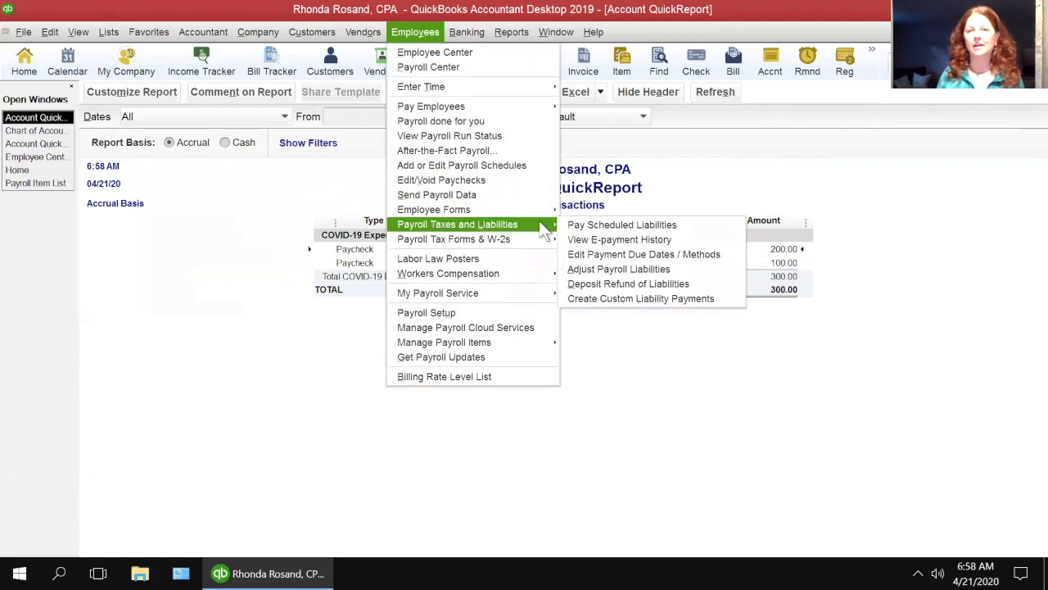
left_click(675, 299)
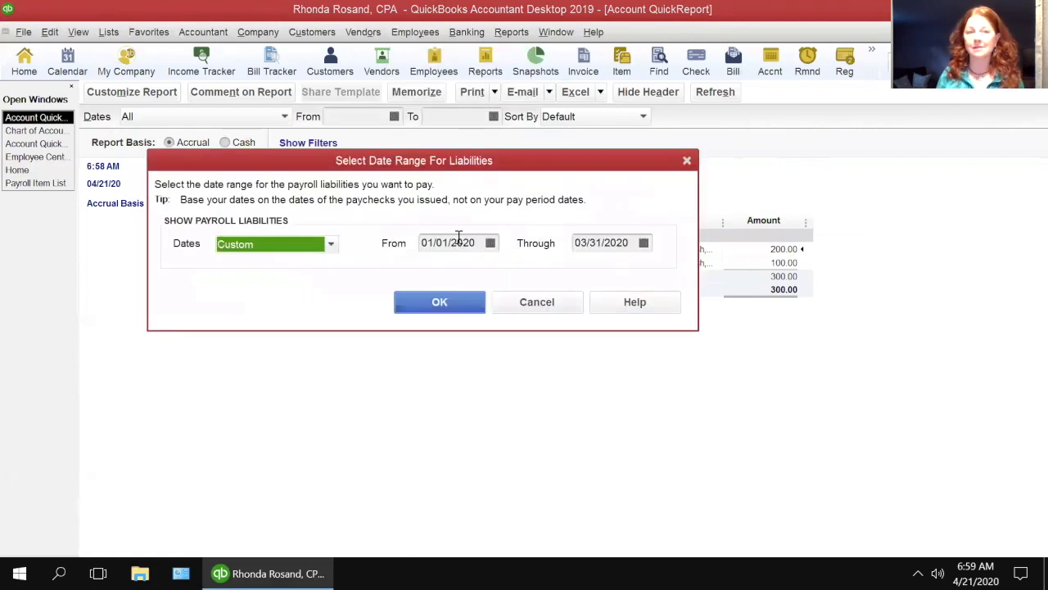
key("Tab")
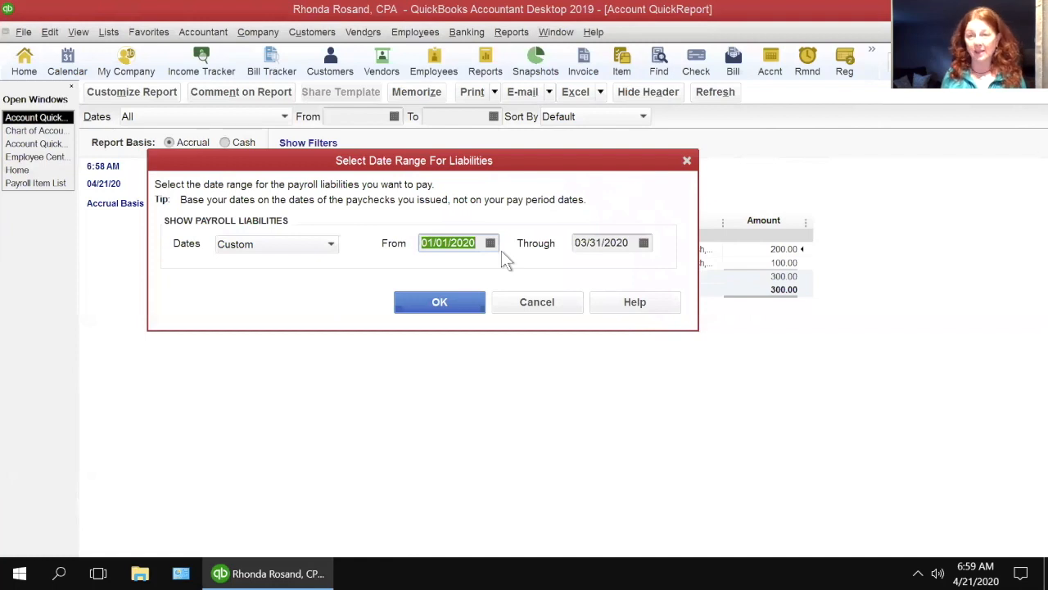
type("04231")
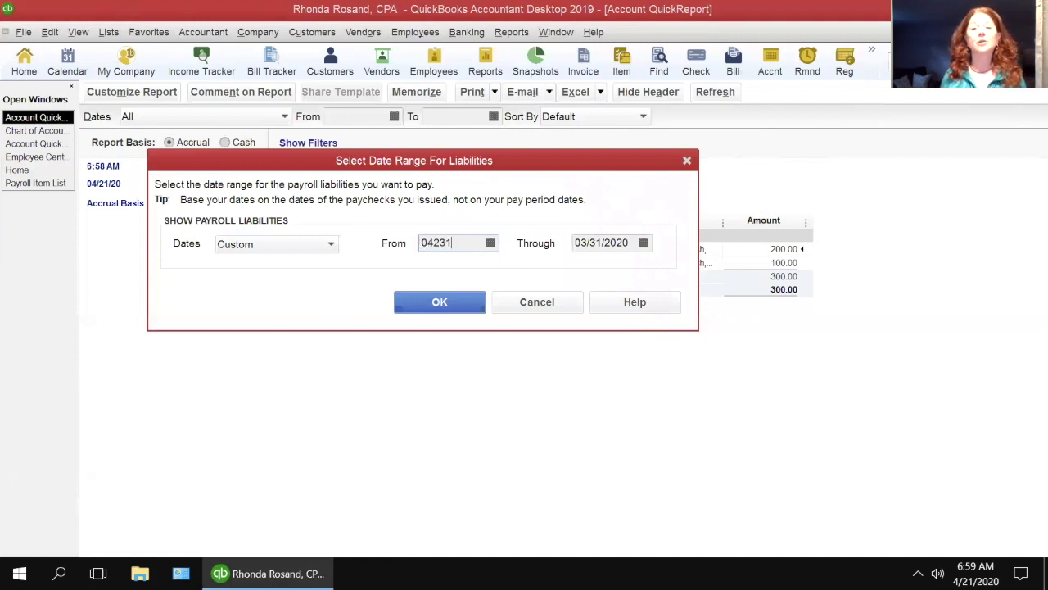
key("BackSpace")
type("20")
key("Tab")
type("04/23/20")
key("Tab")
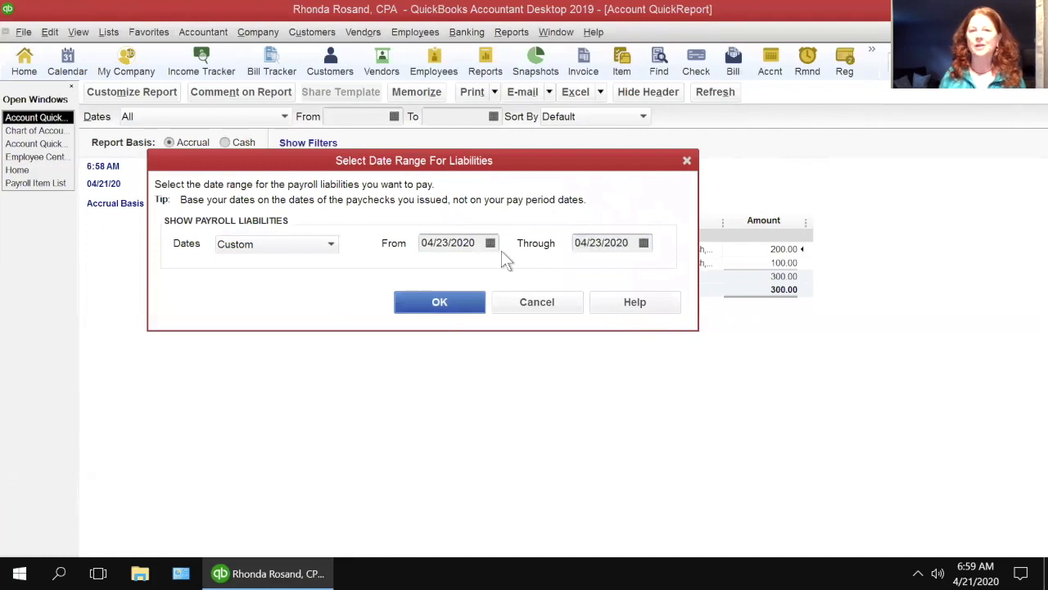
left_click(440, 304)
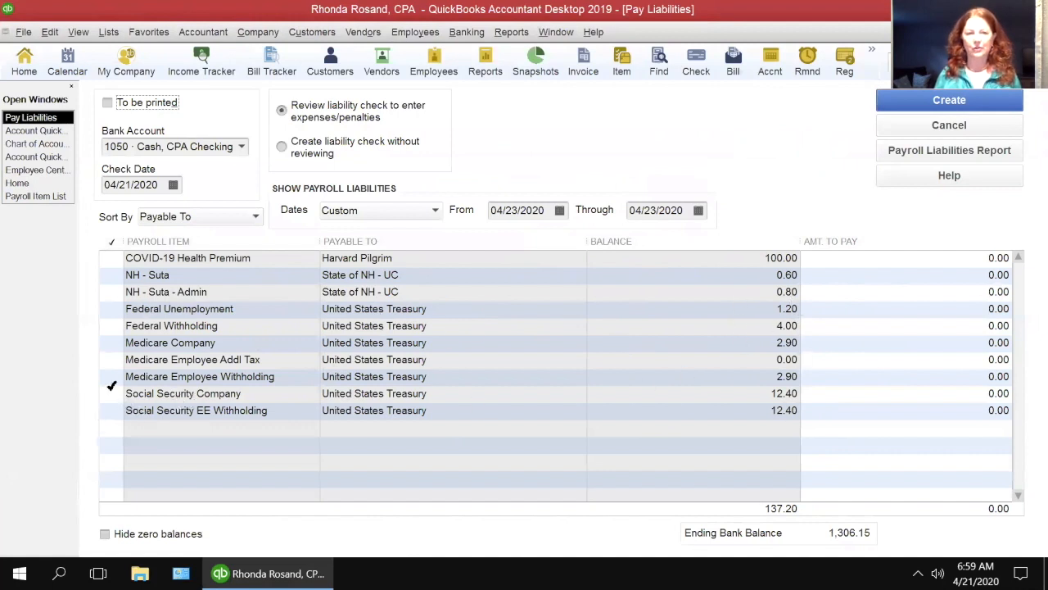
Select the Federal Withholding, Medicare Employee Addl Tax and both Social Security liabilities, set the check date to 04/23/2020, and create the check
left_click(108, 361)
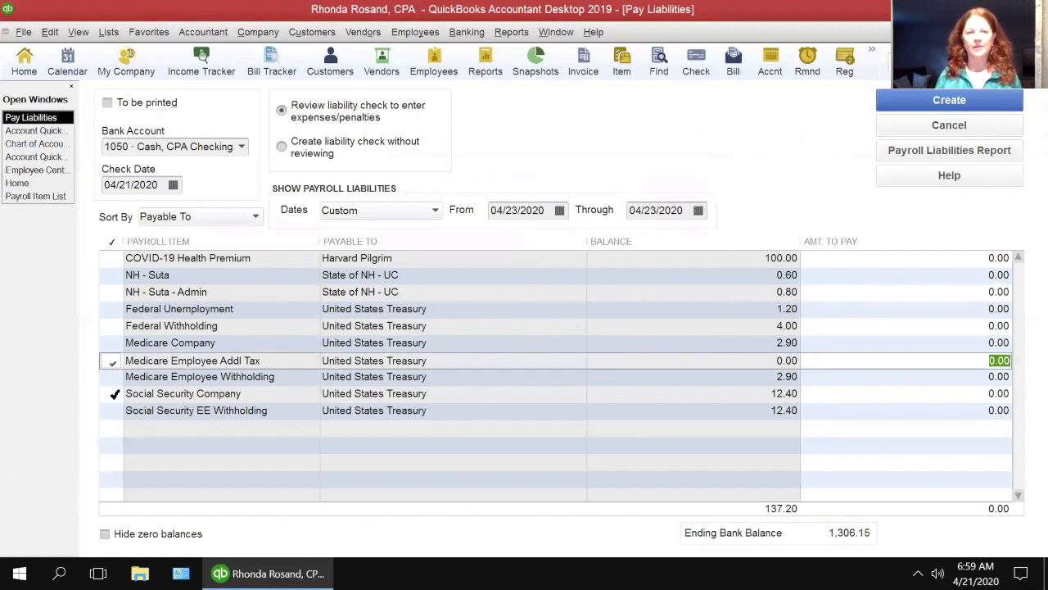
left_click(114, 394)
left_click(113, 327)
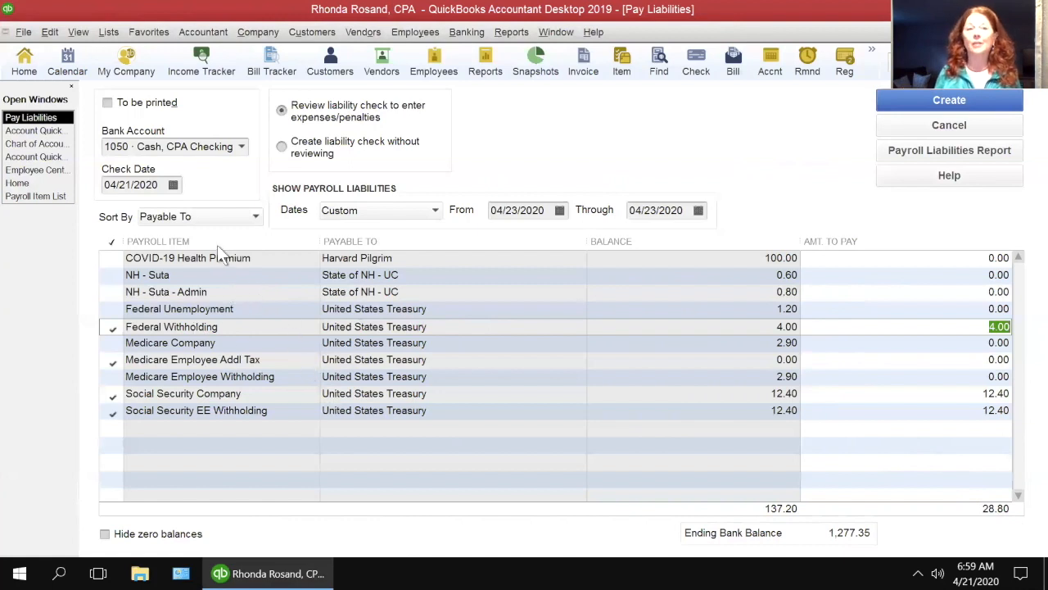
left_click(172, 185)
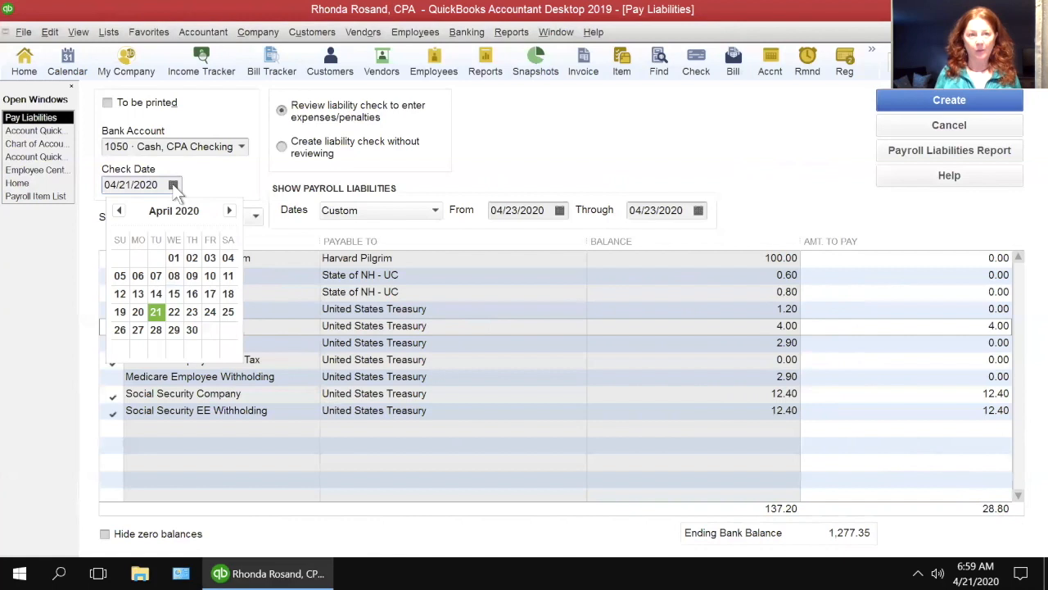
left_click(192, 312)
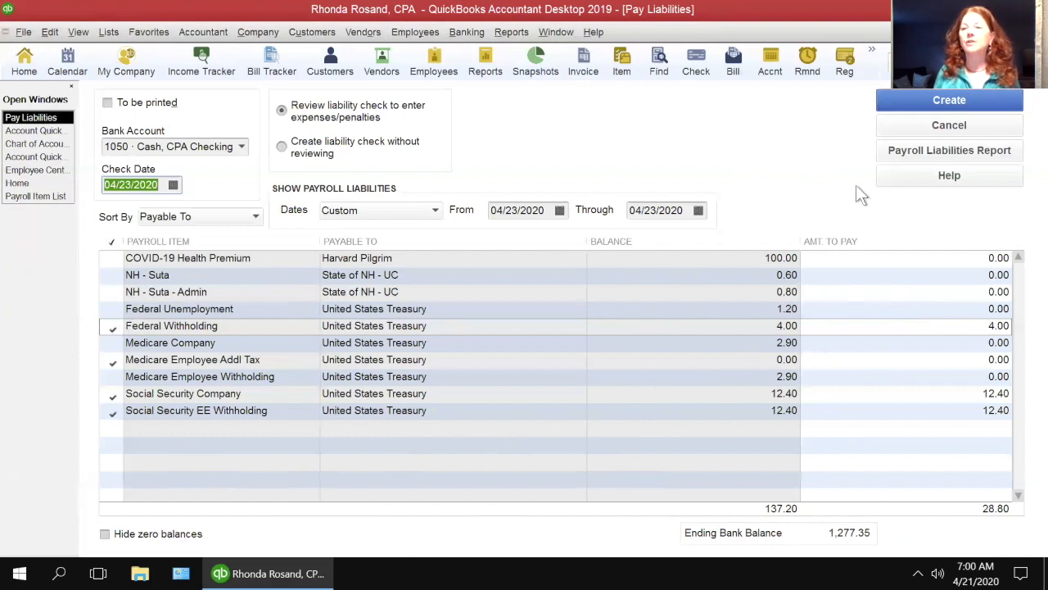
left_click(883, 98)
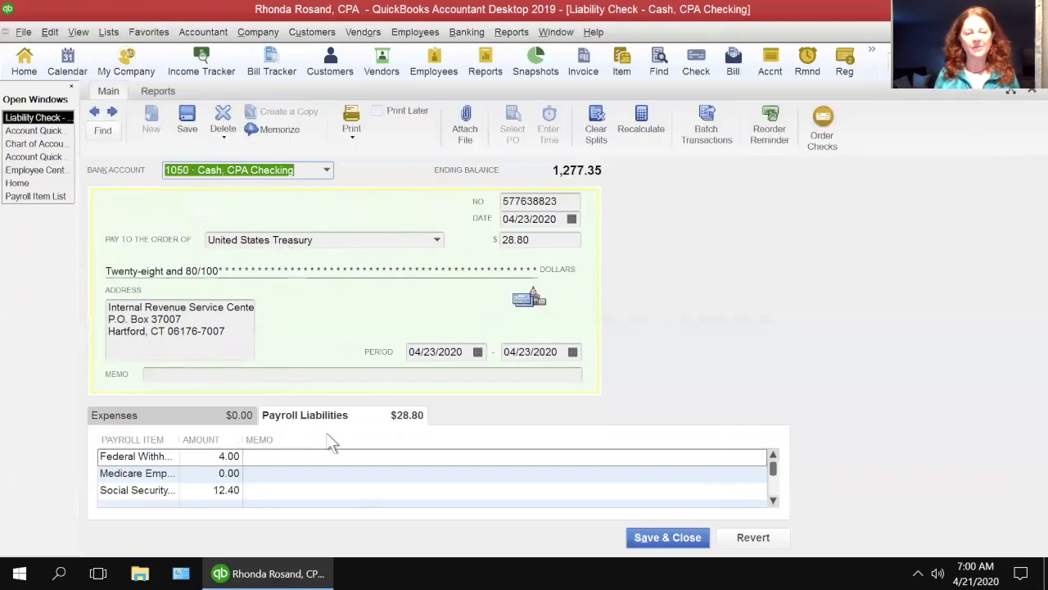
Widen the liability check's payroll item column and add a COVID-19 Tax Credit line with an amount of -28.80
scroll(328, 449, "down", 2)
left_click_drag(174, 440, 230, 440)
scroll(338, 483, "up", 2)
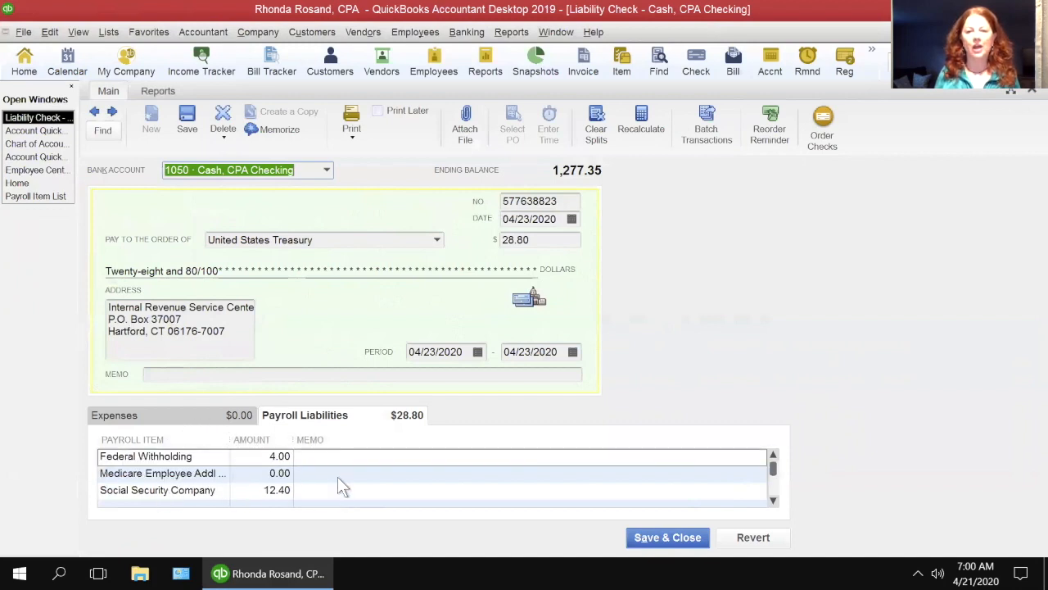
scroll(337, 479, "down", 2)
left_click(202, 497)
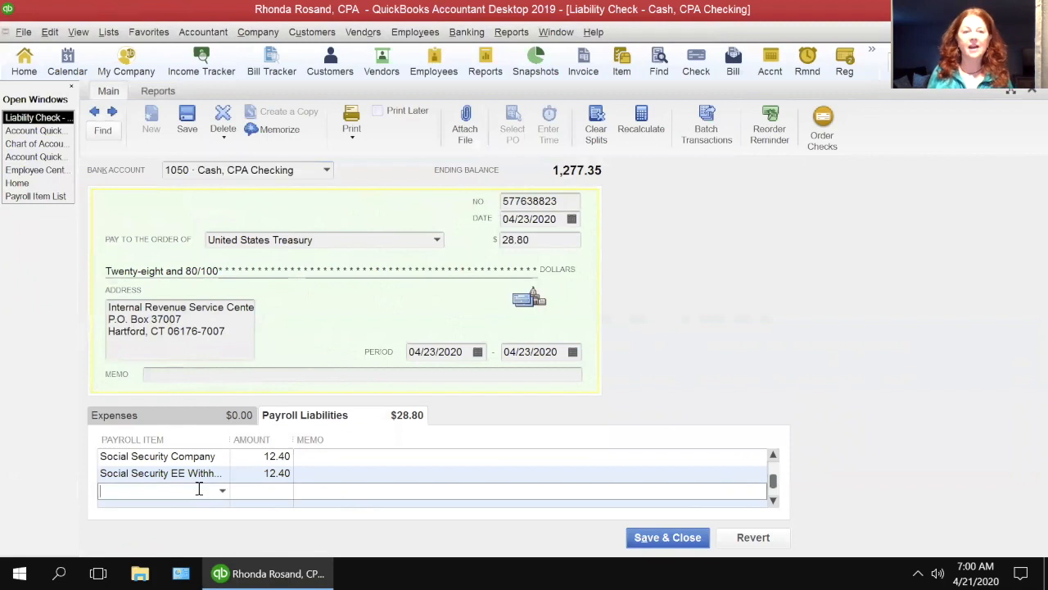
type("ta")
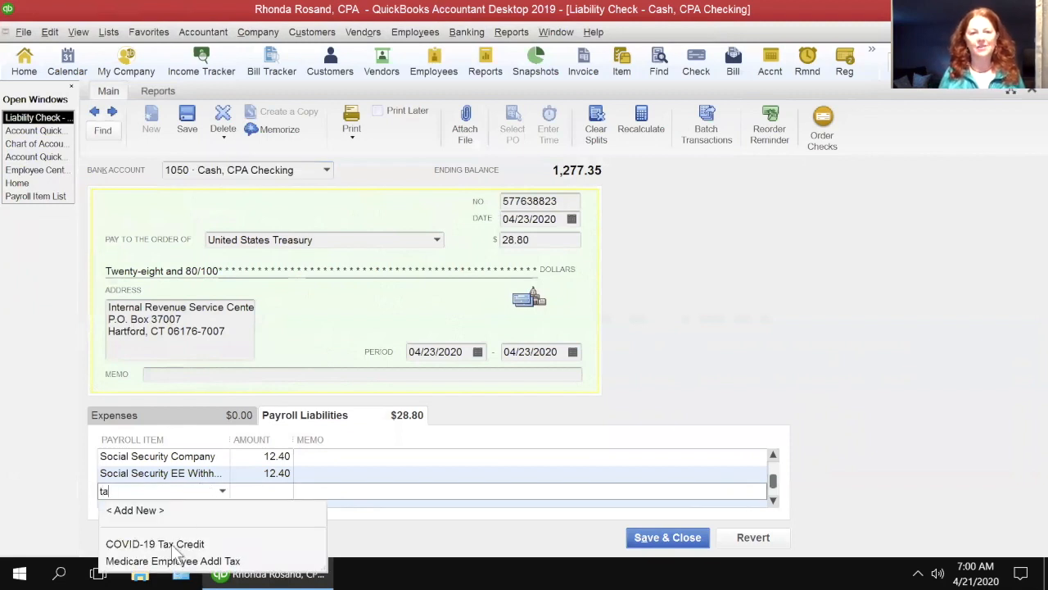
left_click(181, 543)
left_click(262, 494)
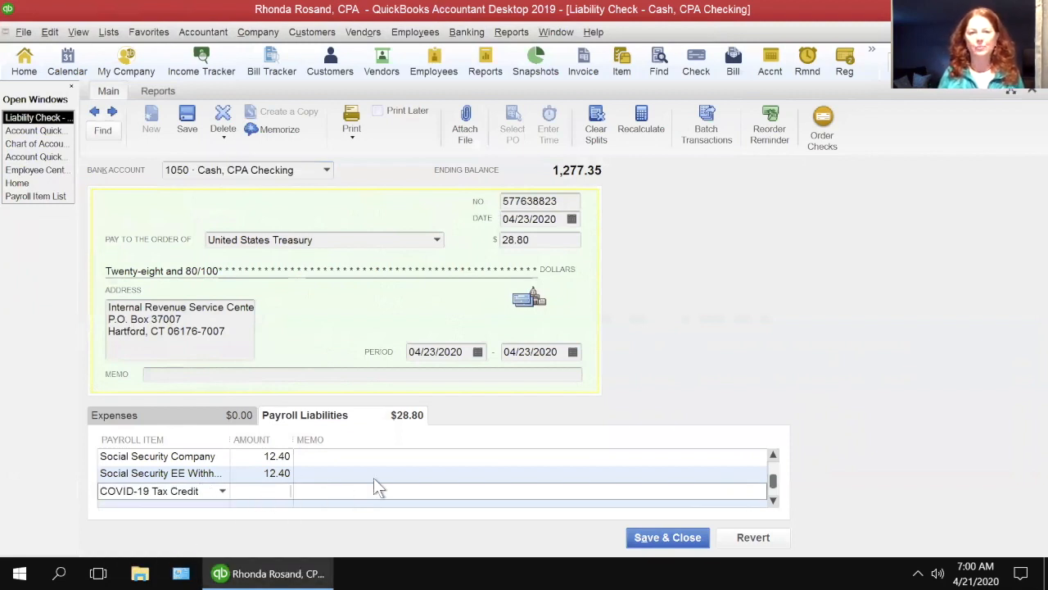
type("-28.80")
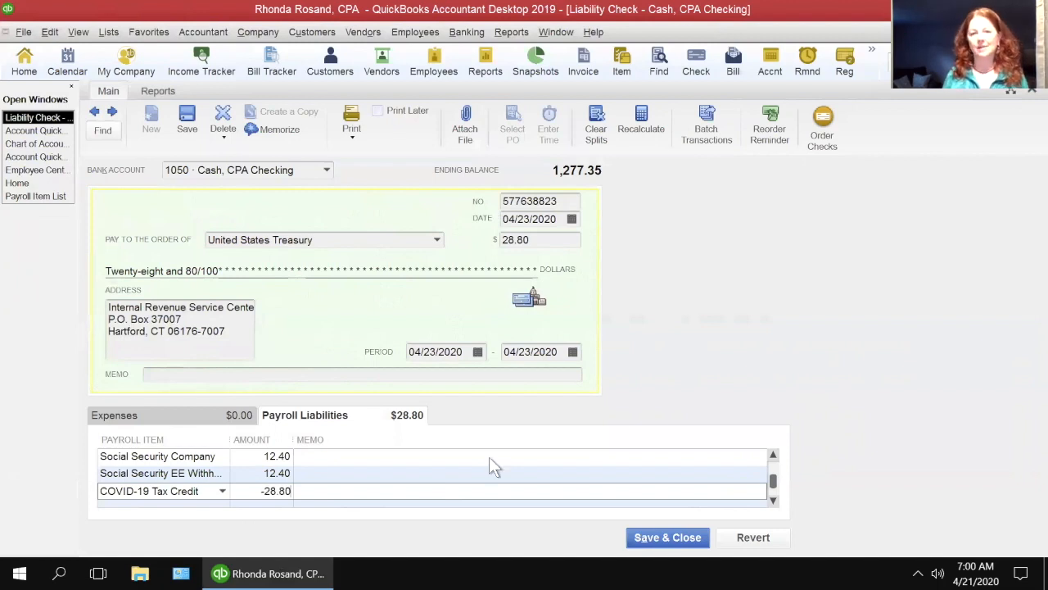
key("Tab")
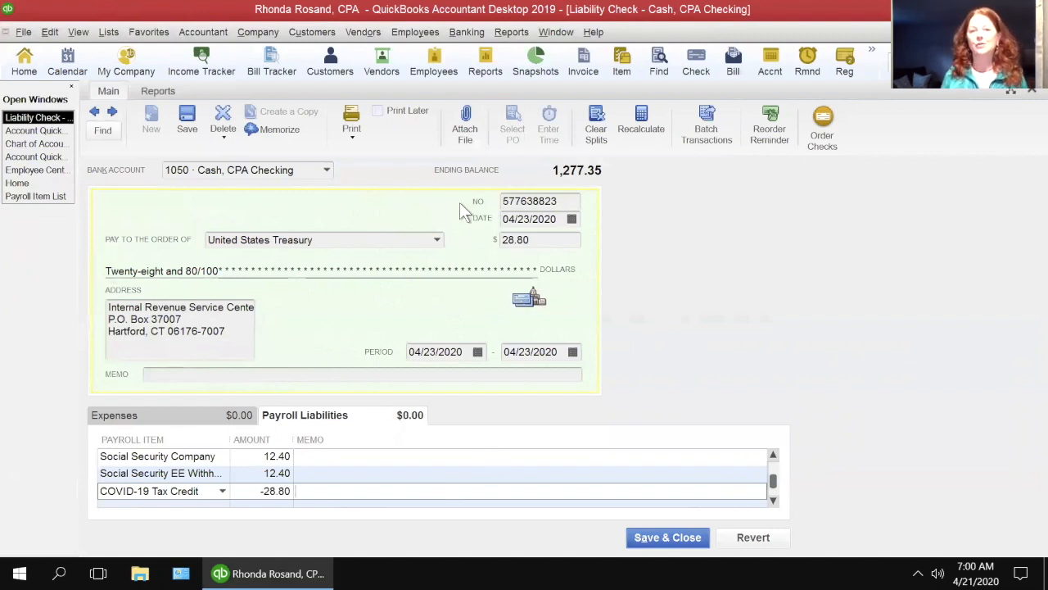
Recalculate the United States Treasury liability check, then save and close it, recording the changes
left_click(641, 123)
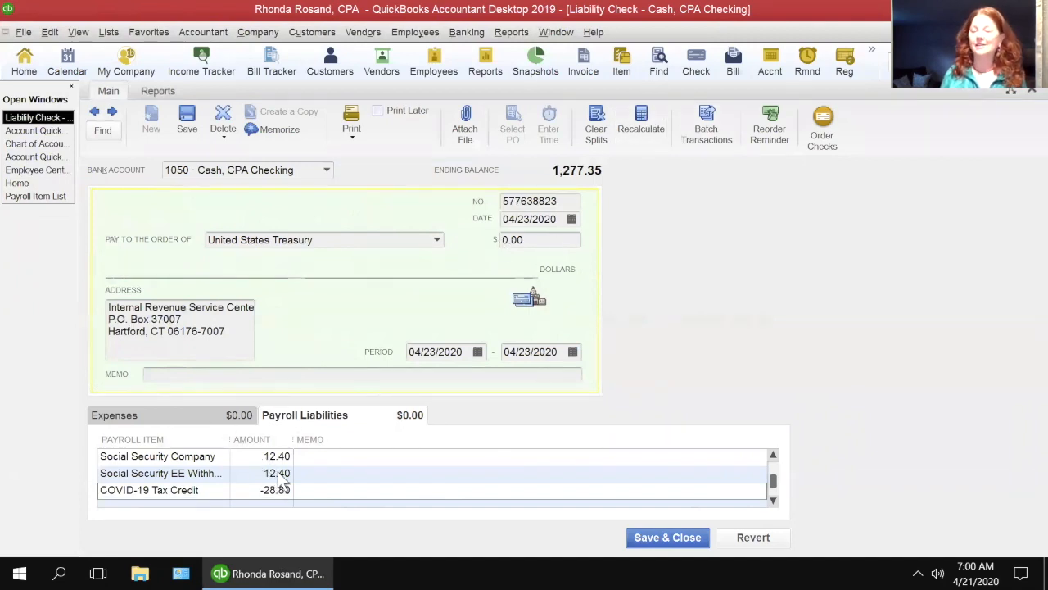
left_click(651, 542)
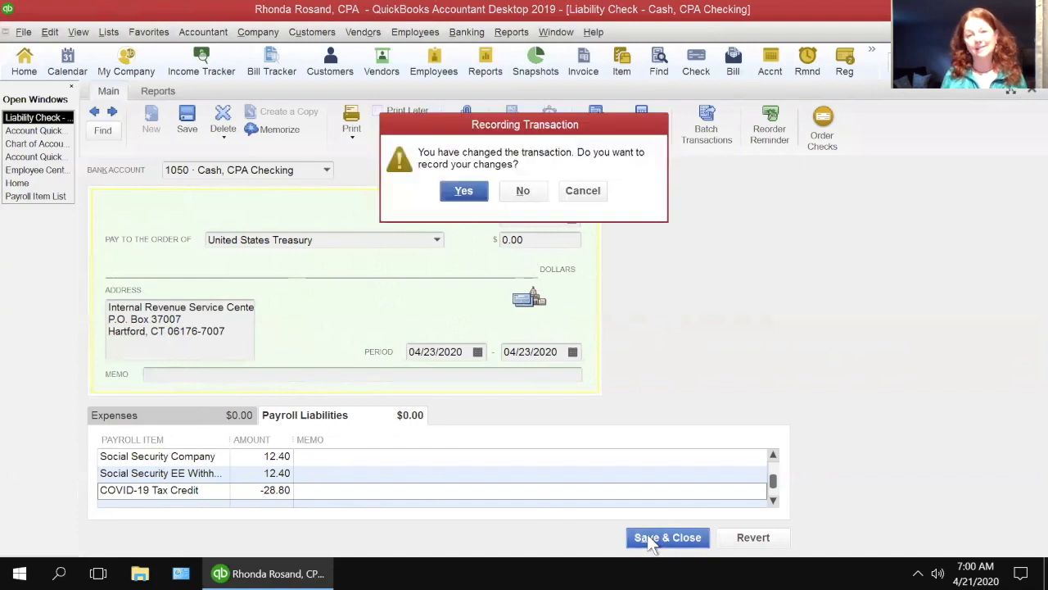
left_click(462, 191)
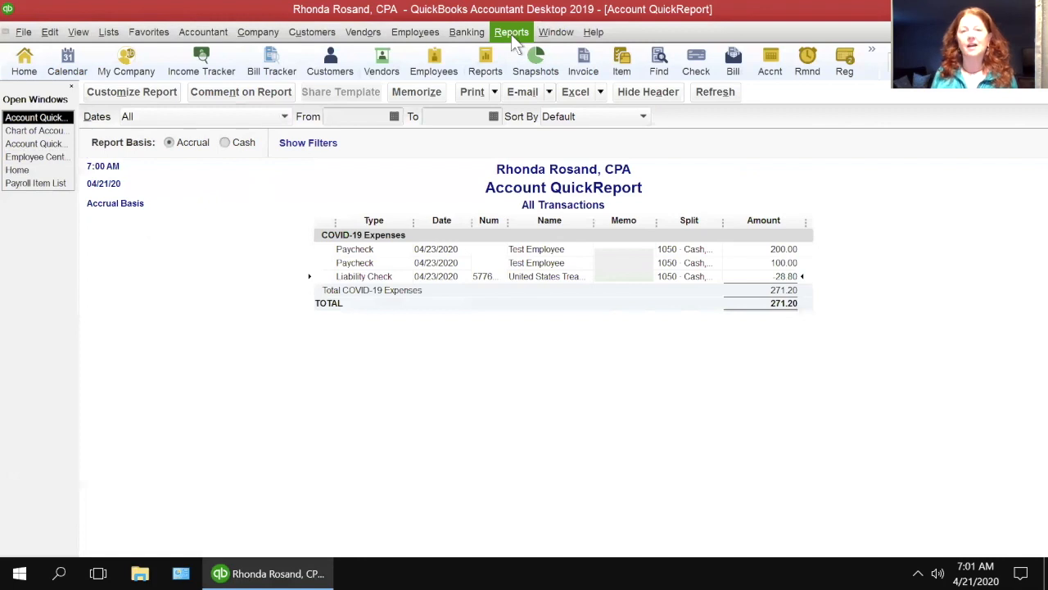
Start another custom liability payment covering paychecks dated 04/23/2020 through 04/23/2020
left_click(428, 39)
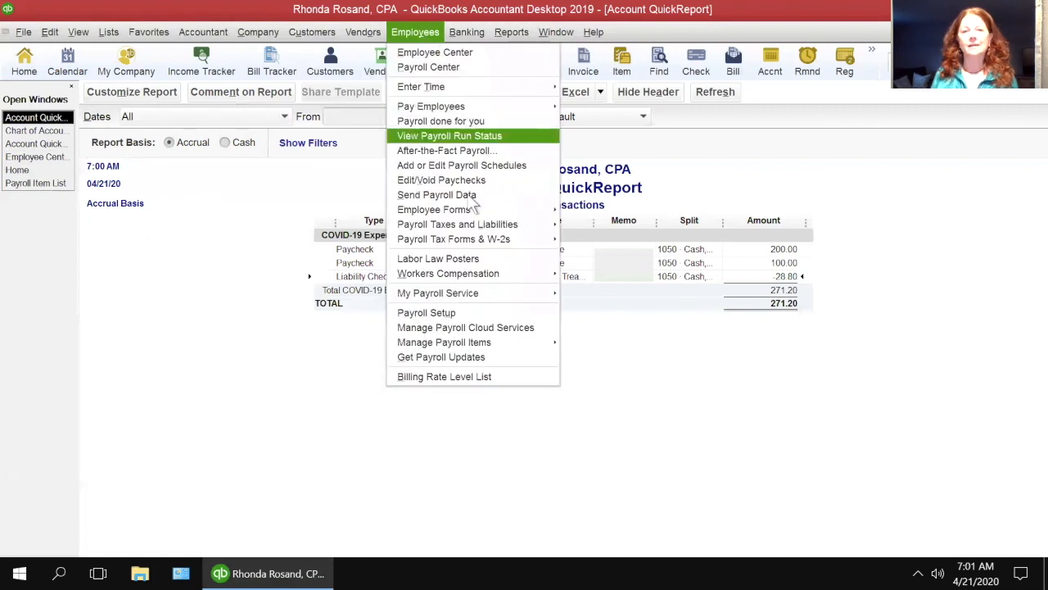
mouse_move(475, 212)
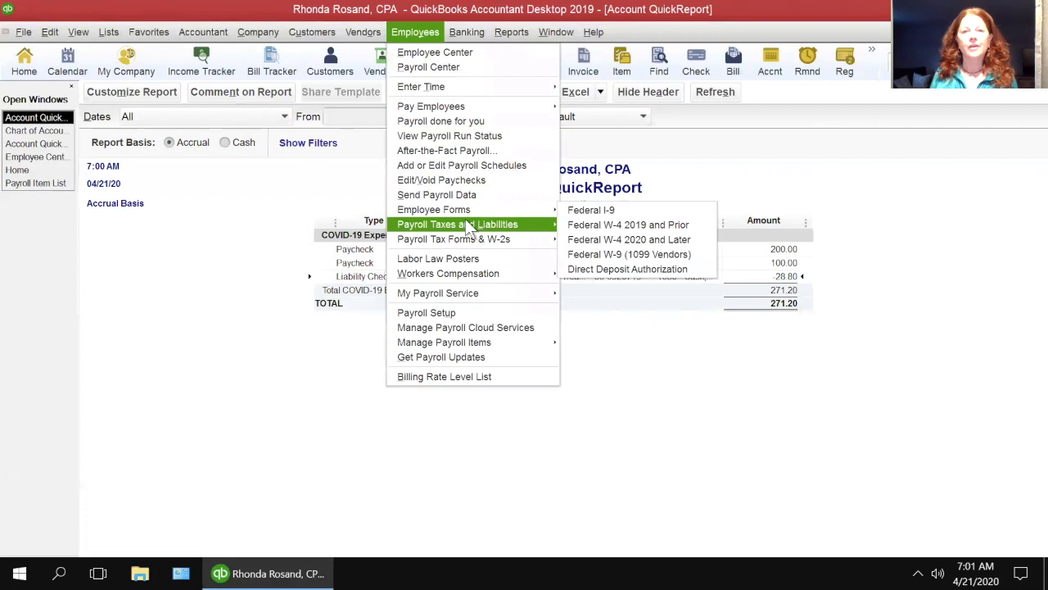
mouse_move(525, 232)
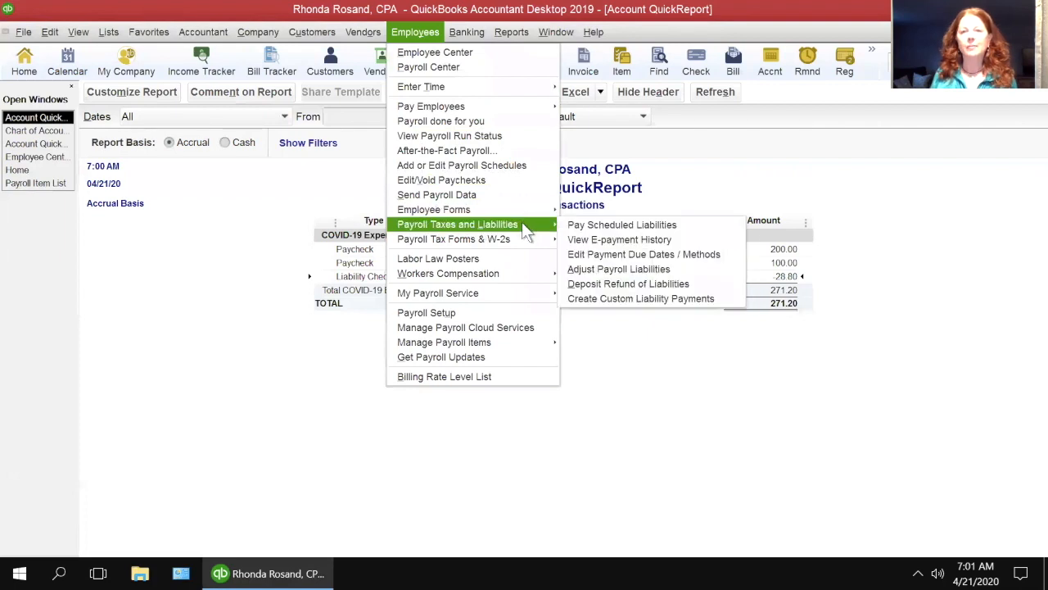
left_click(646, 295)
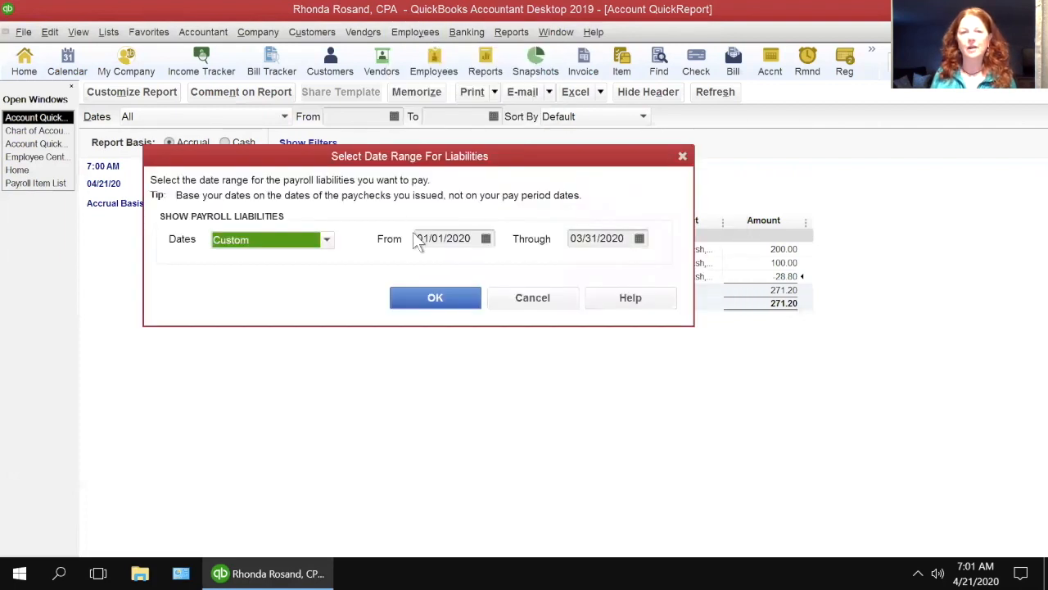
left_click(481, 239)
type("04/23")
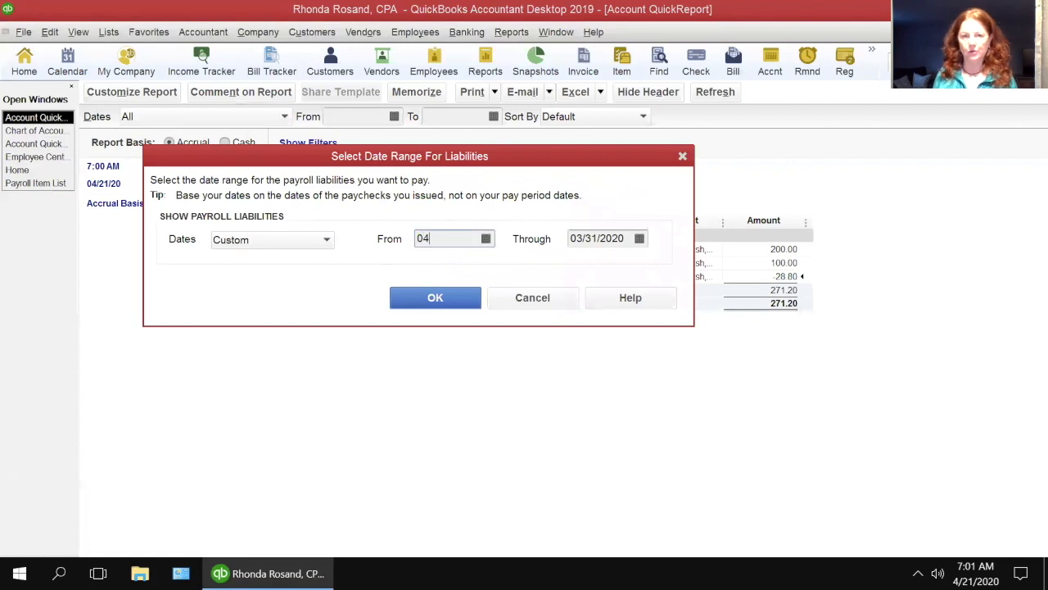
key("Tab")
type("04/23")
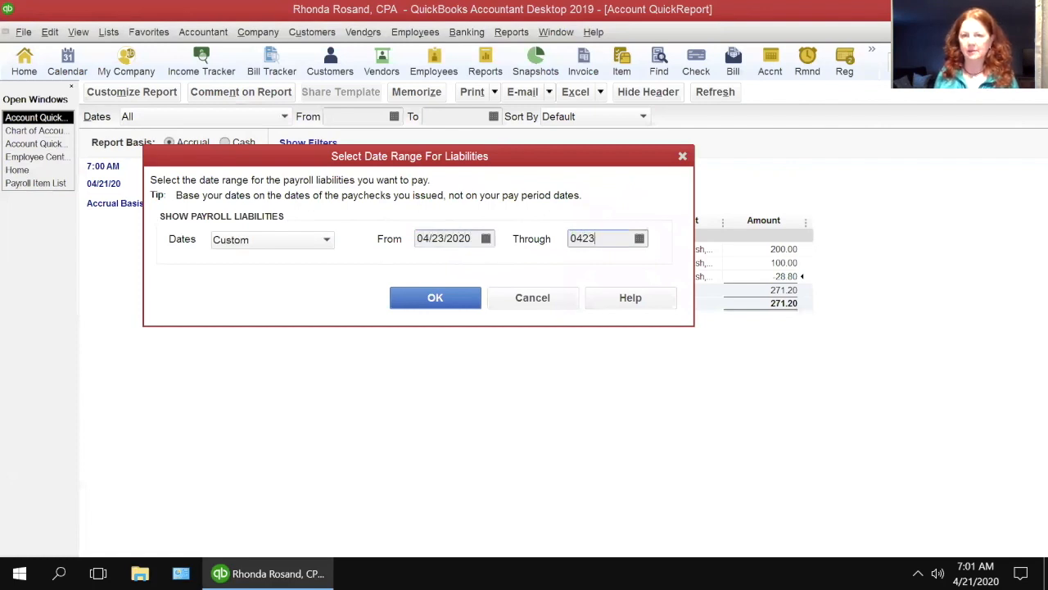
key("Tab")
left_click(429, 299)
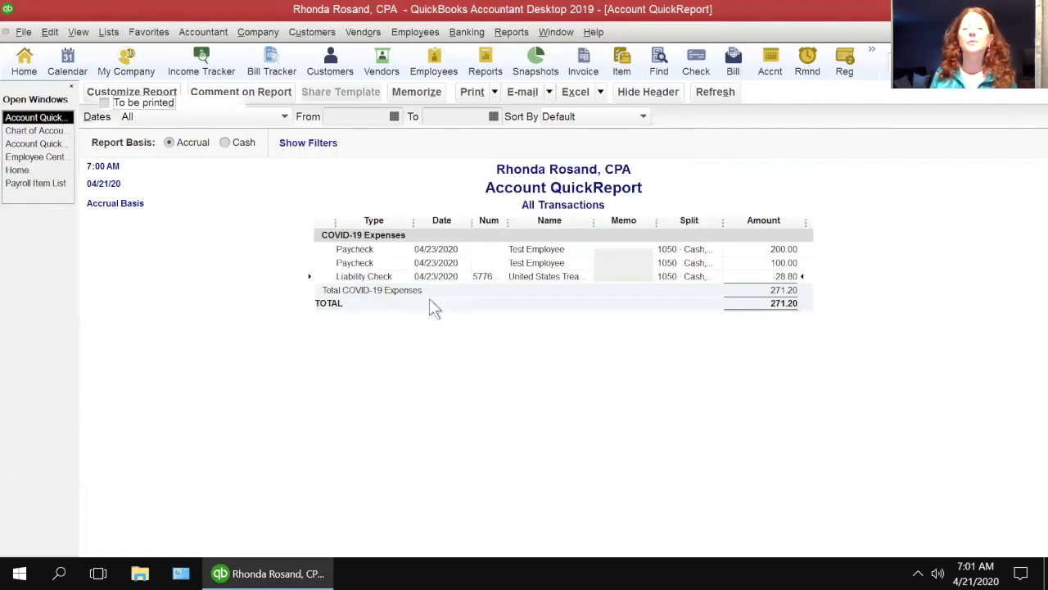
Select the COVID-19 Health Premium liability payable to Harvard Pilgrim, set the check date to 04/23/2020, and create the check
left_click(112, 259)
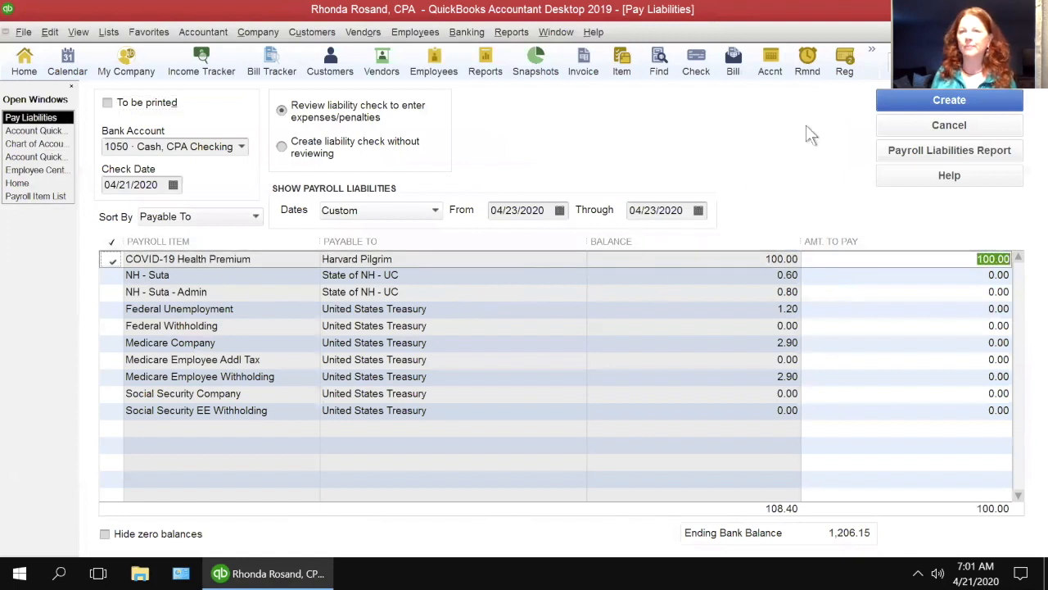
left_click(161, 184)
type("04/23/")
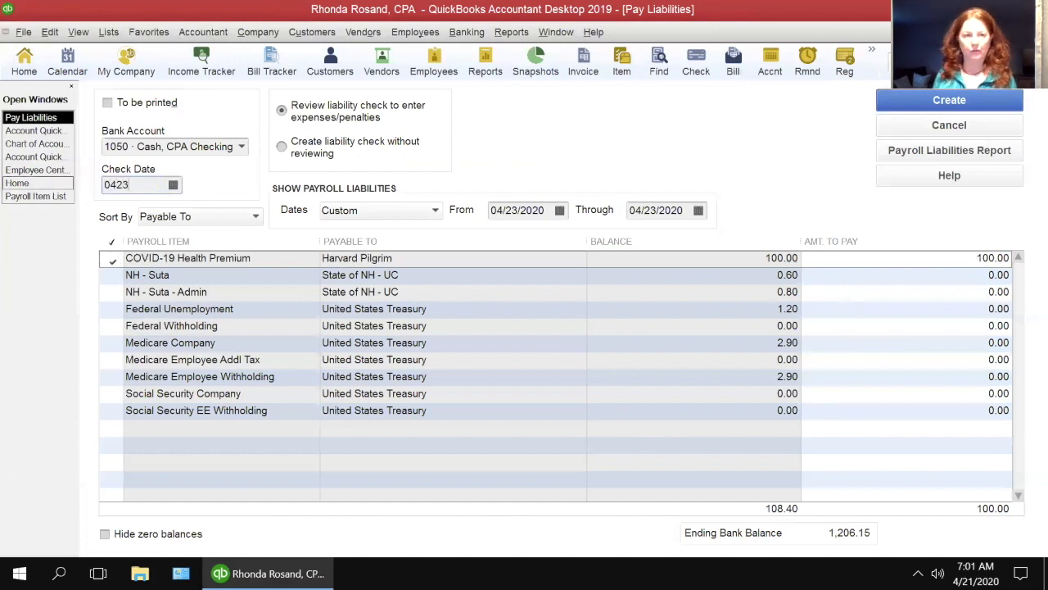
type("2020")
key("Tab")
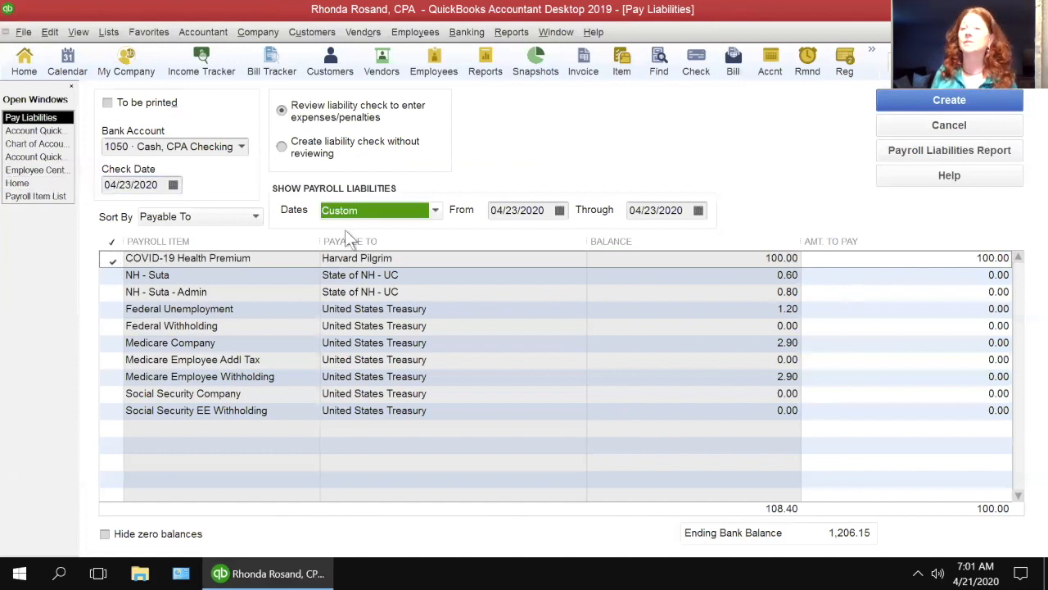
left_click(951, 100)
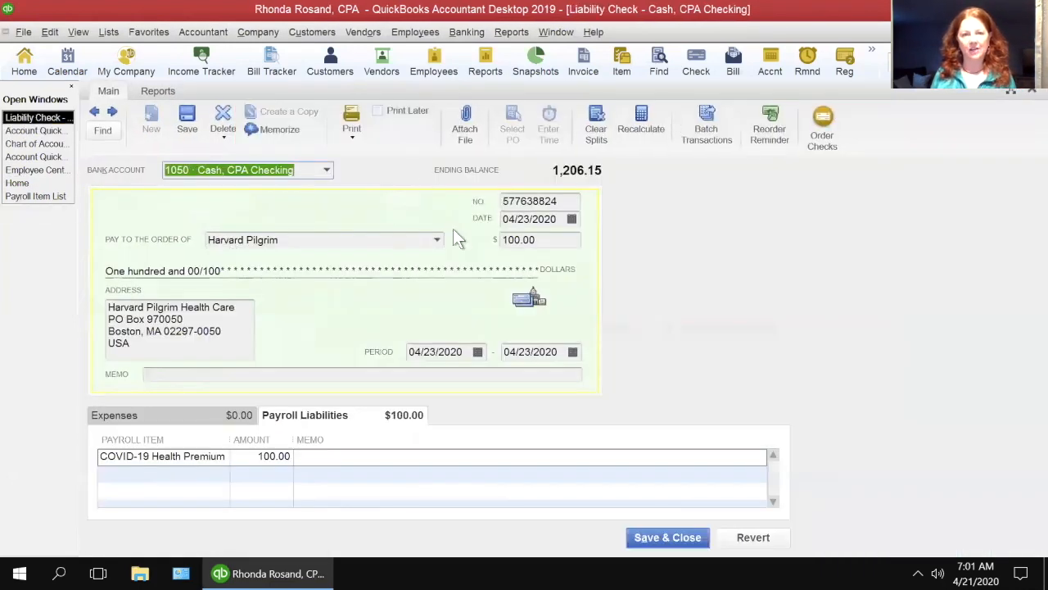
Review the COVID-19 Health Premium line on the Harvard Pilgrim liability check, then save and close the check
left_click(206, 472)
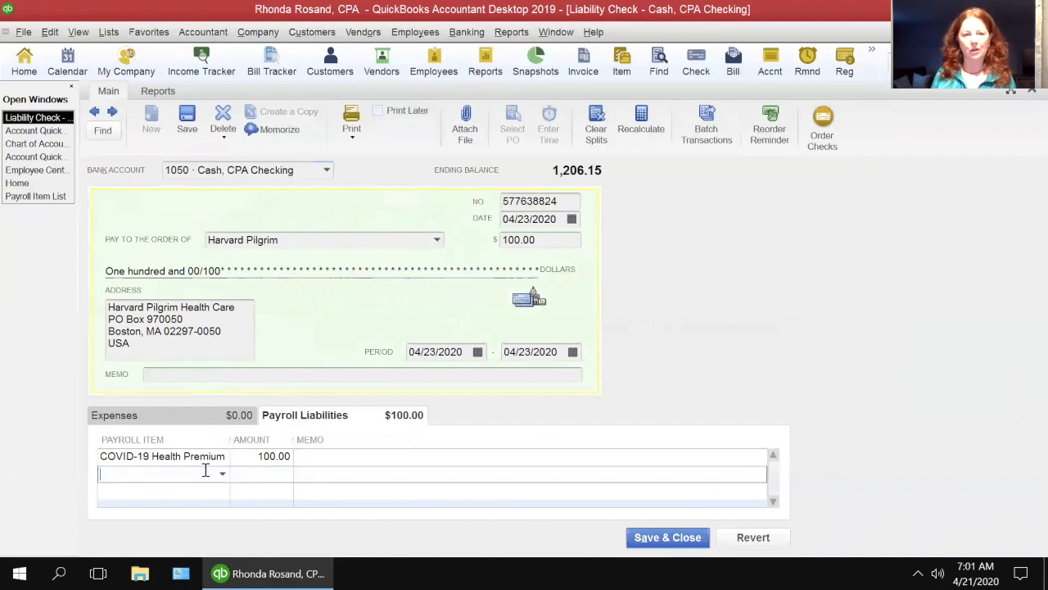
left_click(164, 456)
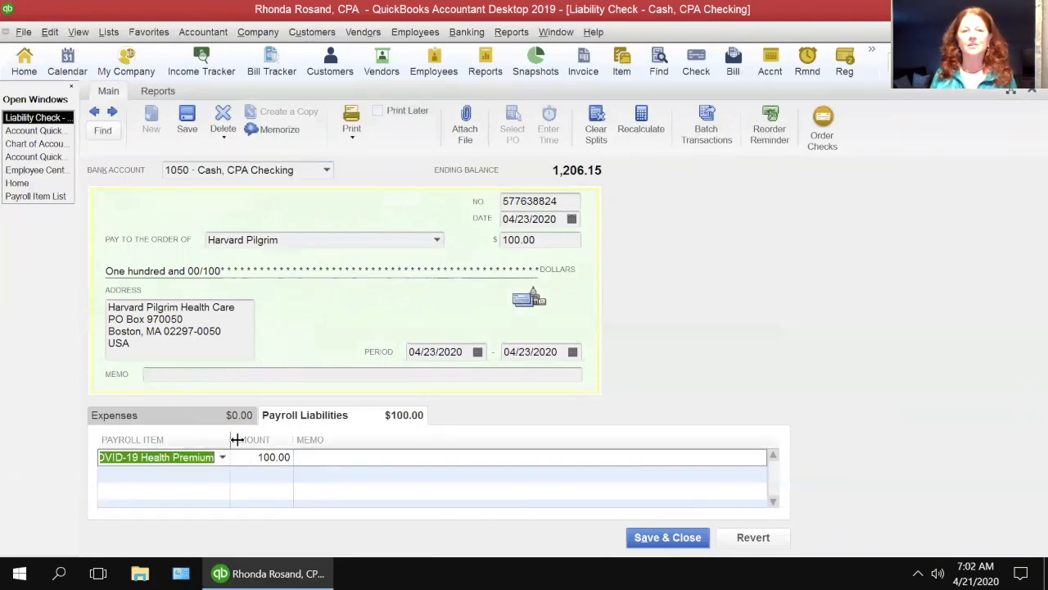
left_click_drag(230, 439, 254, 439)
left_click(645, 537)
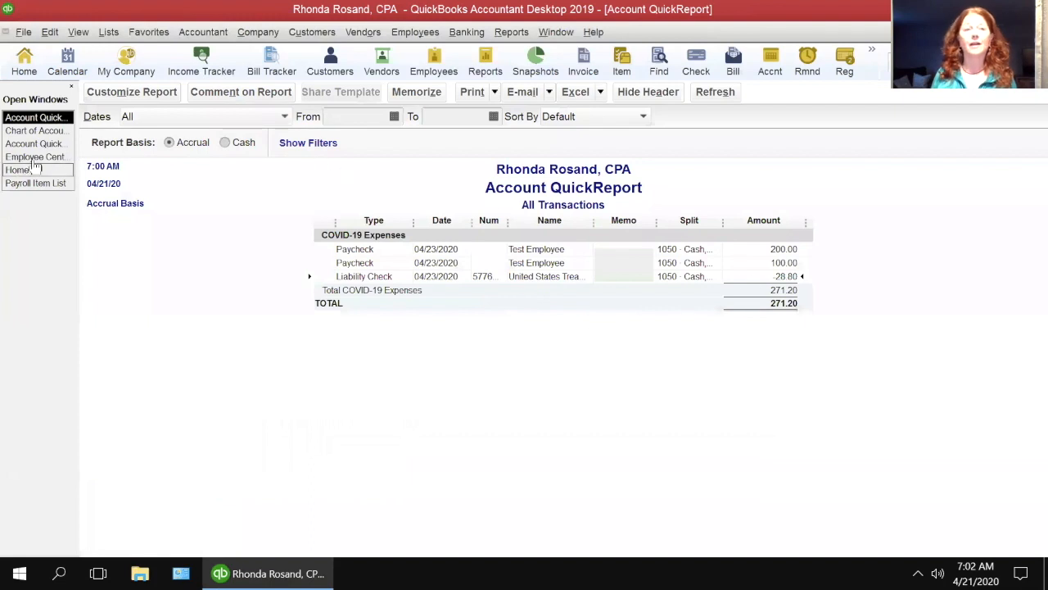
Examine the liability check postings in the COVID-19 Payroll Liabilities and COVID-19 Expenses QuickReports
left_click(39, 145)
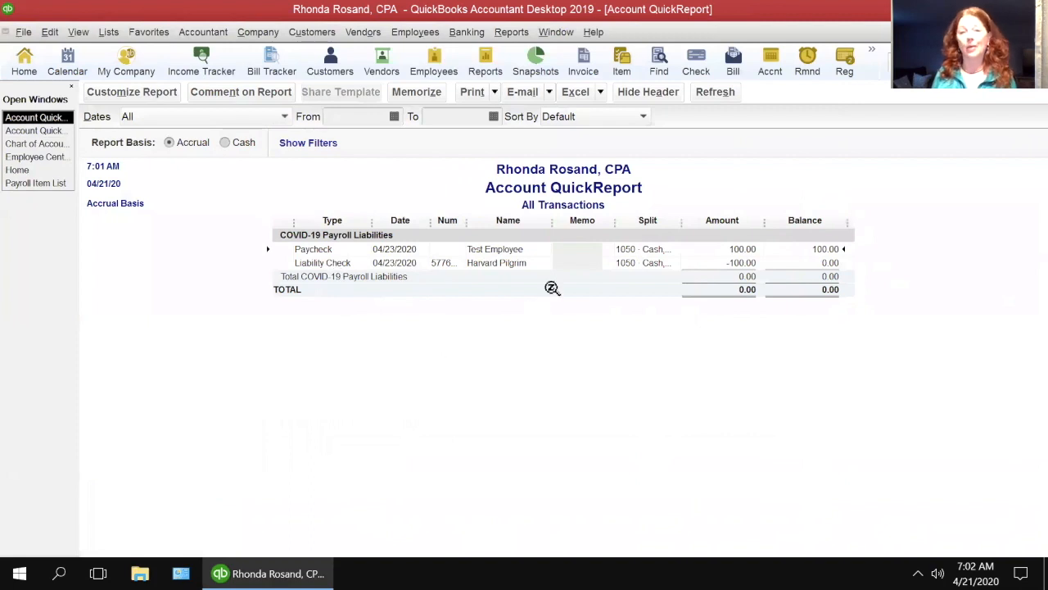
left_click(742, 260)
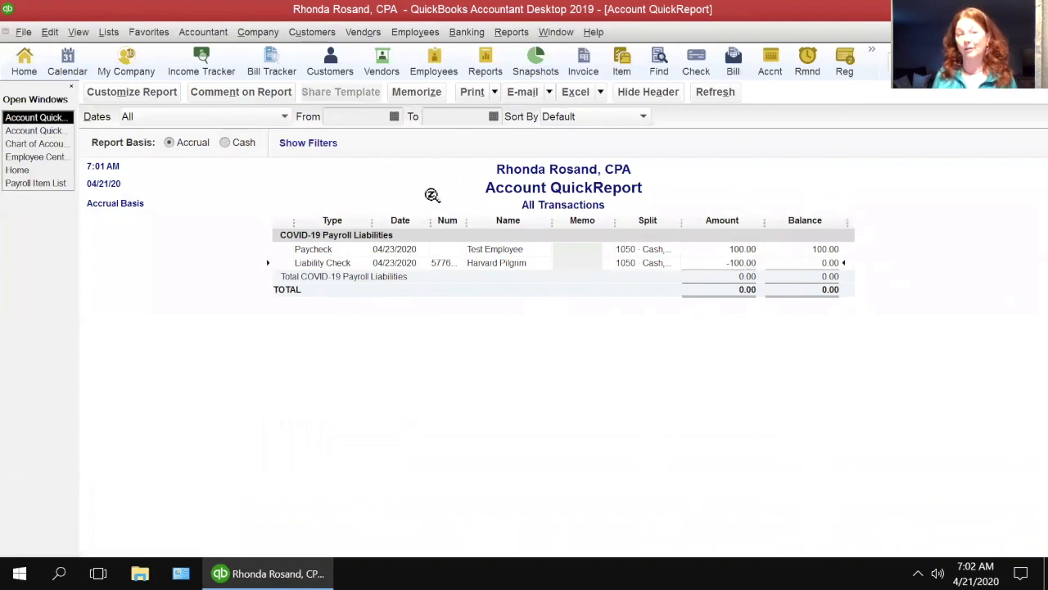
left_click(33, 131)
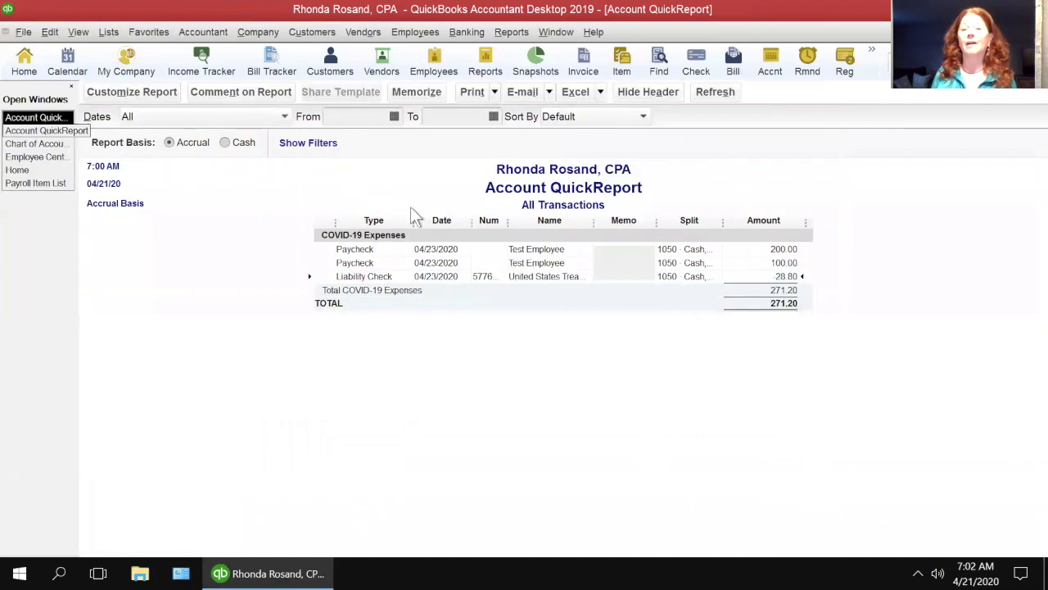